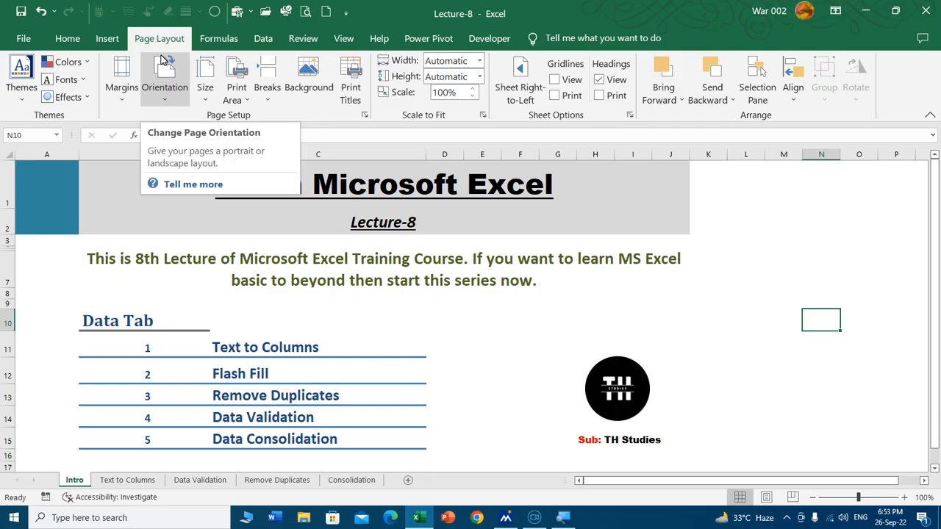
Step: Open the Text to Columns sheet and go to the top of its Flash Fill example
click(266, 40)
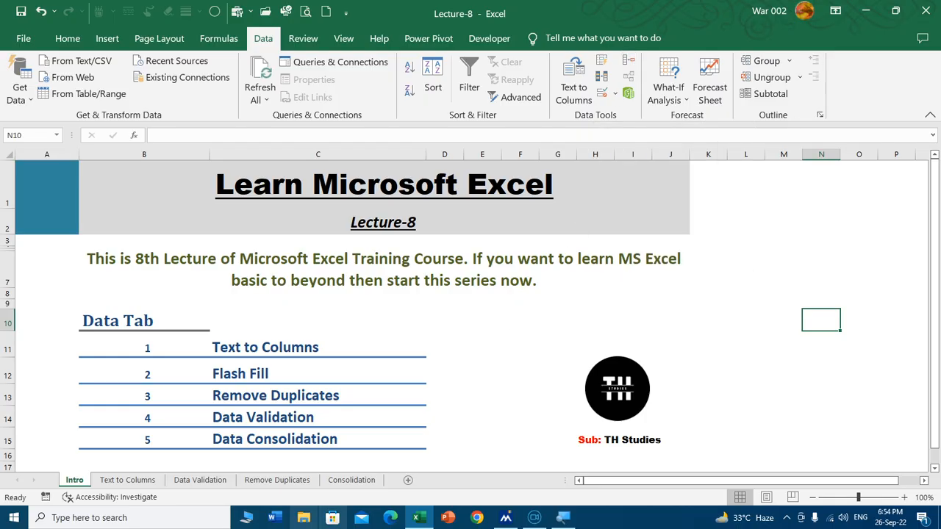
click(141, 480)
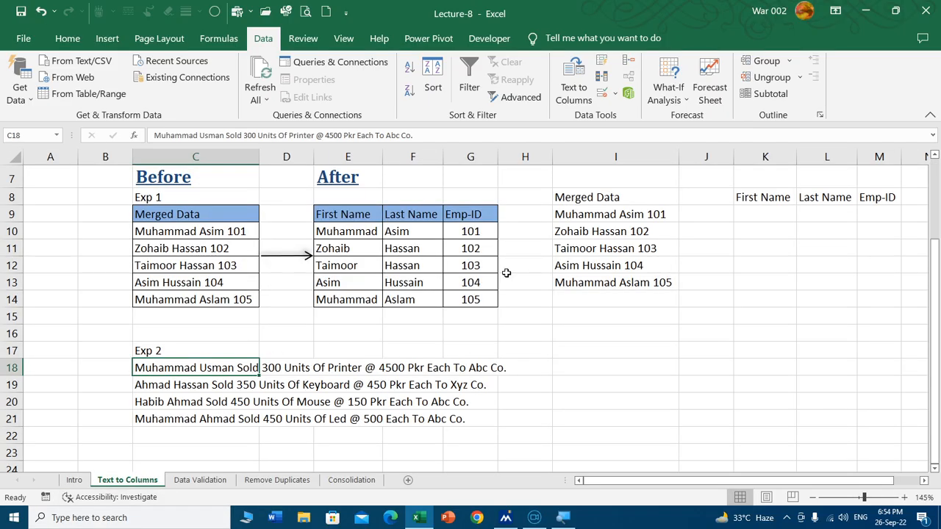
scroll(504, 273, up, 2)
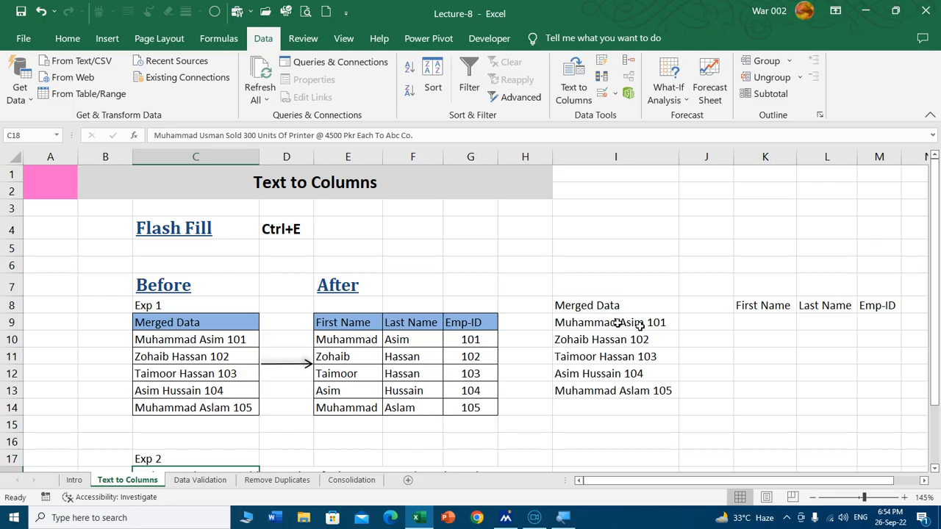
Step: Move the First Name, Last Name and Emp-ID headers from K8:M8 to J8:L8 and autofit columns J to L
click(714, 303)
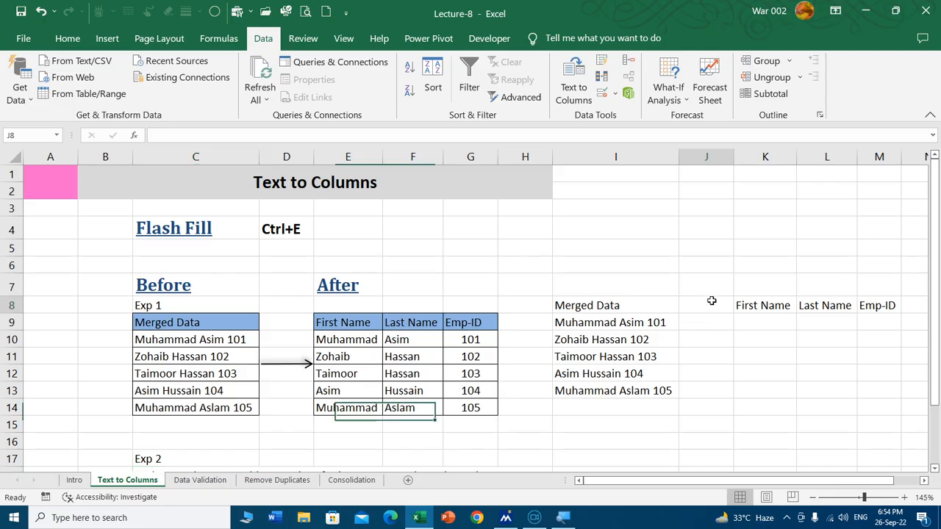
drag(761, 307, 862, 309)
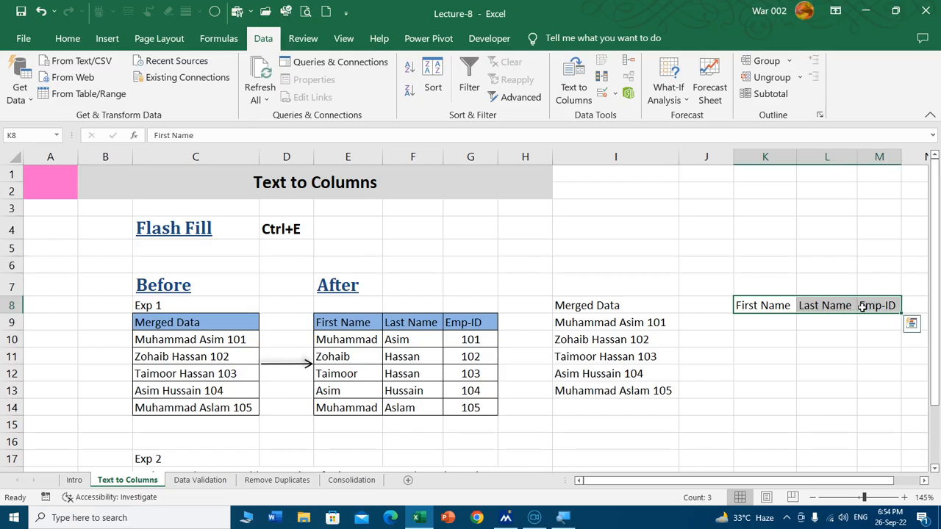
key(ctrl+x)
click(710, 304)
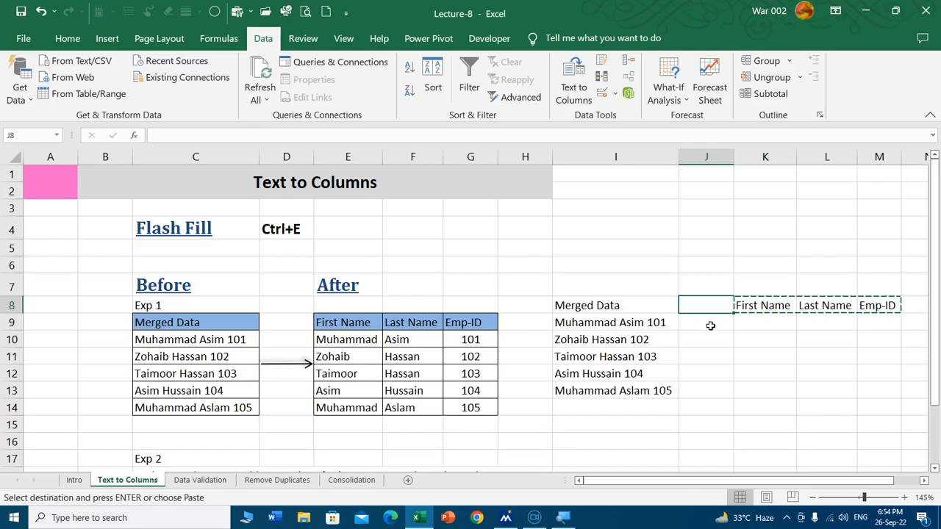
key(Return)
click(711, 326)
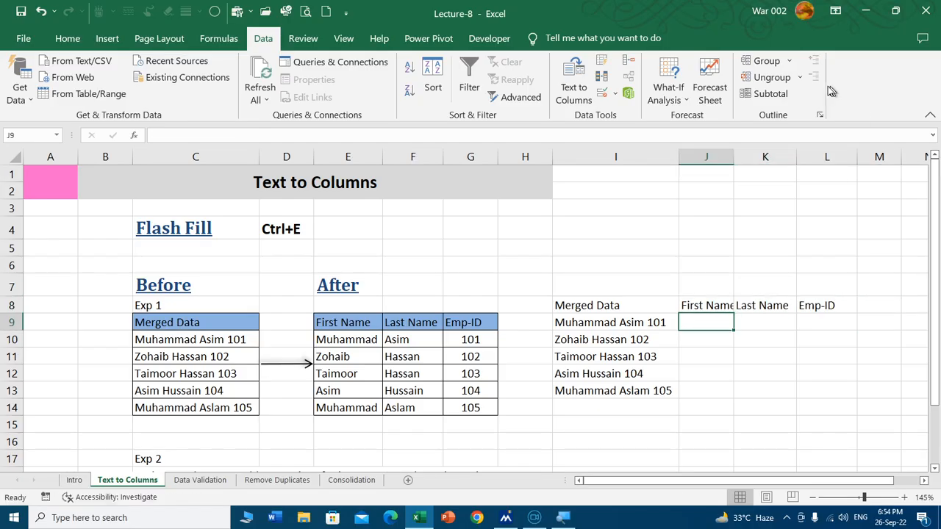
drag(726, 157, 796, 161)
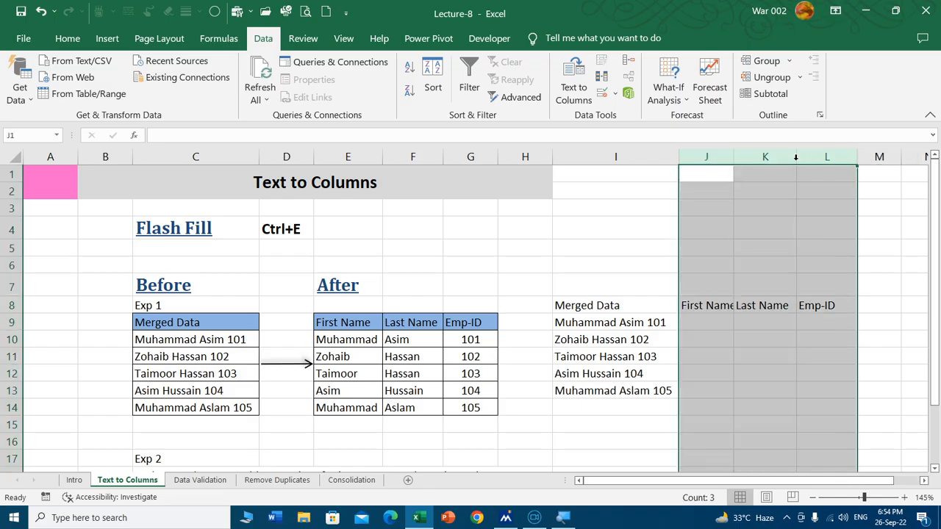
double_click(796, 157)
Step: Enter the first name, last name and Emp-ID of the first merged record in J9:L9 as the fill pattern
click(705, 321)
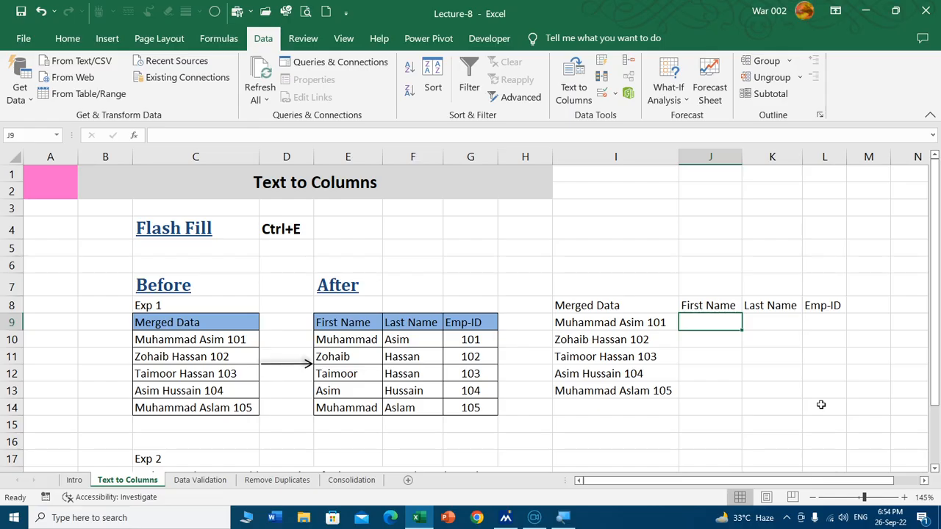
text(Muh)
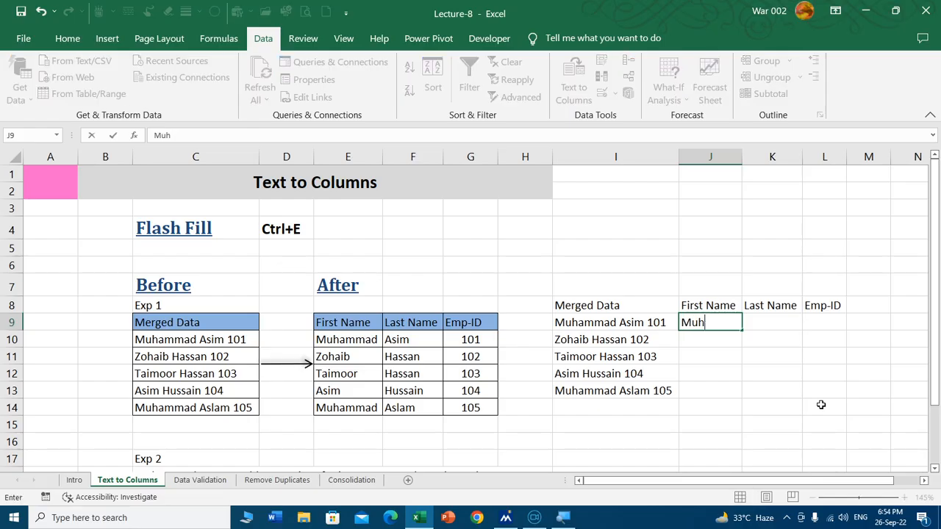
text(ammad)
key(Tab)
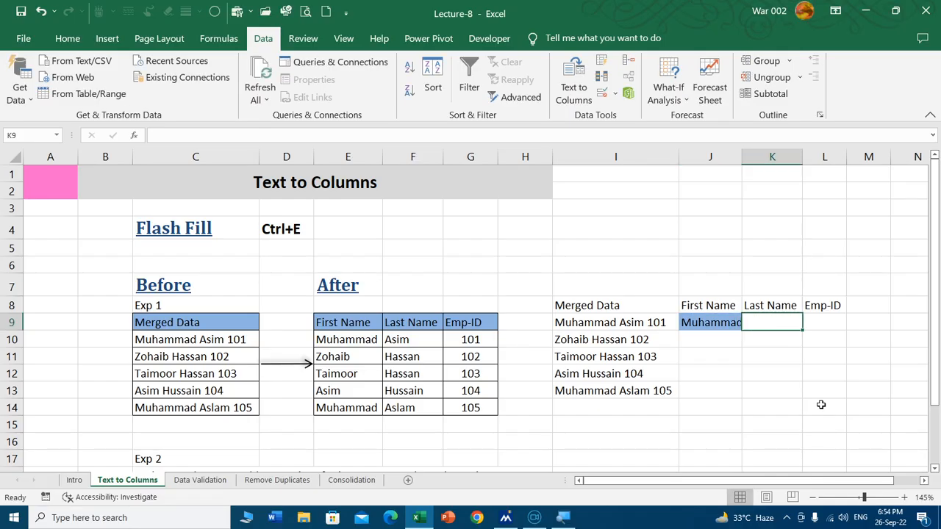
text(Asim)
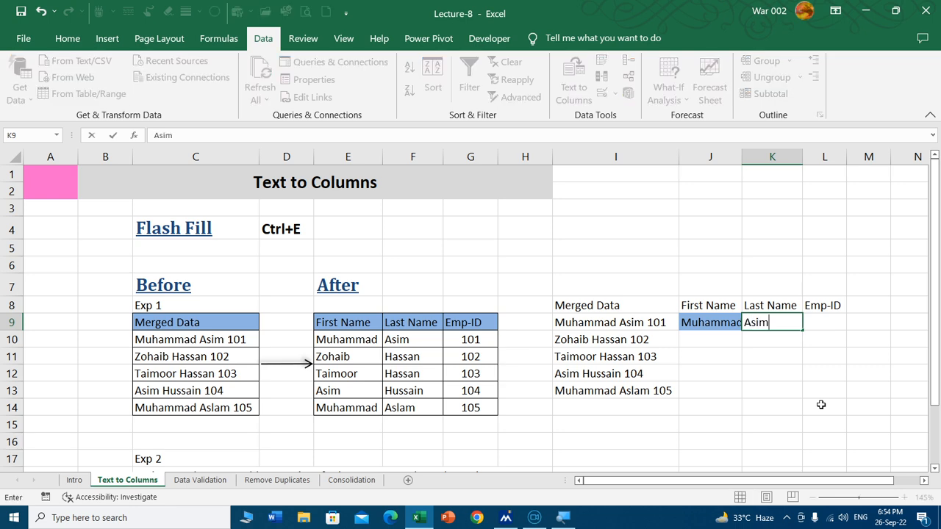
key(Tab)
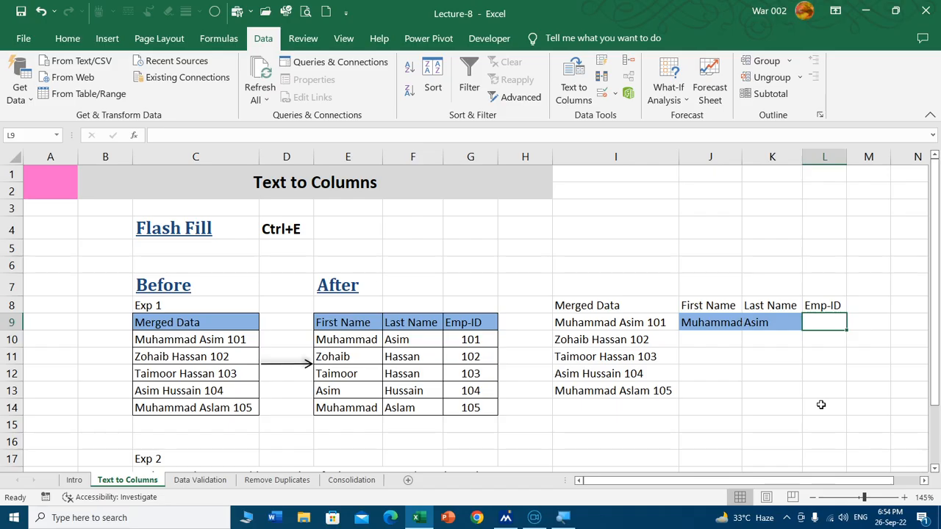
text(1)
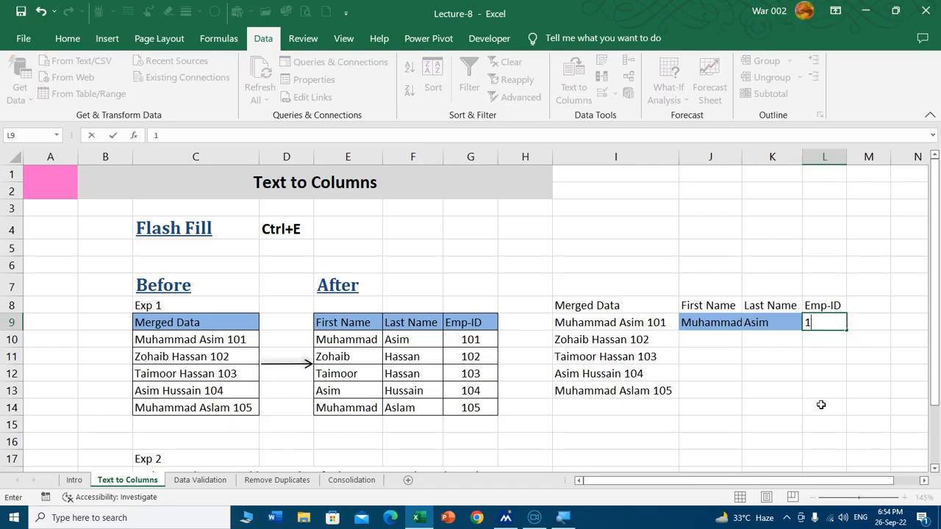
text(101)
key(ctrl+Return)
key(Right)
key(Down)
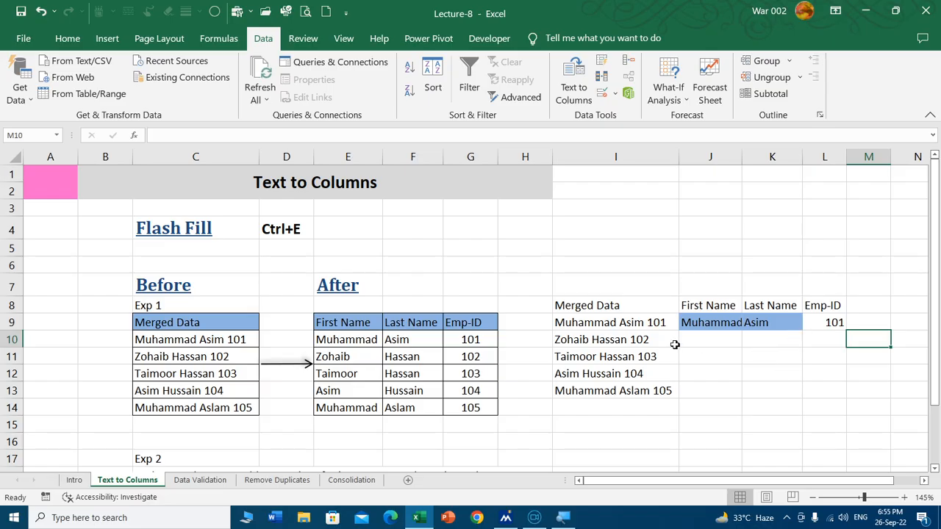
Step: Remove the fill colour from J9:K9 and autofit columns J to L to the entered data
click(723, 342)
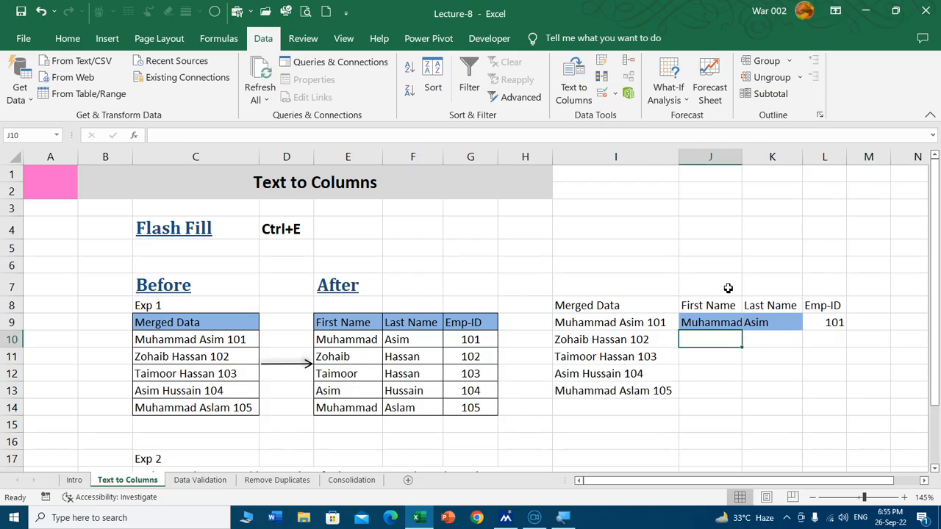
drag(727, 323, 758, 324)
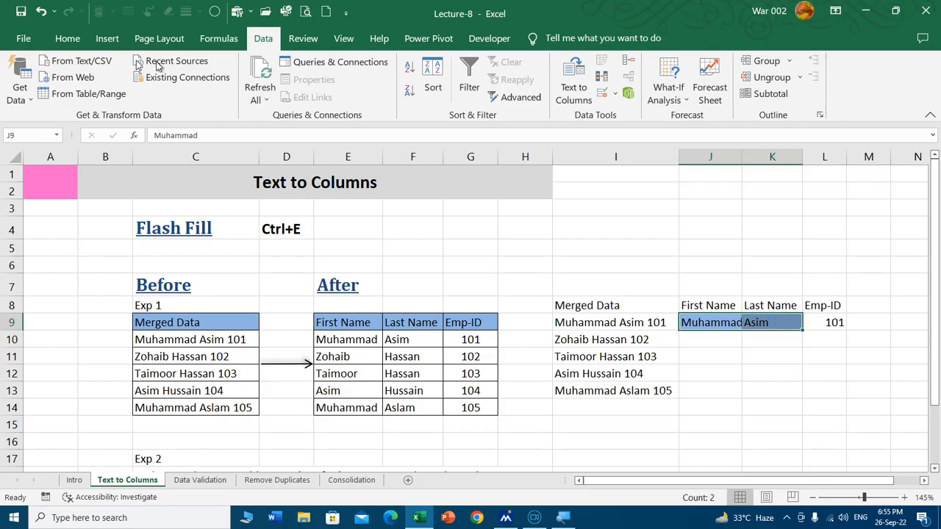
click(72, 42)
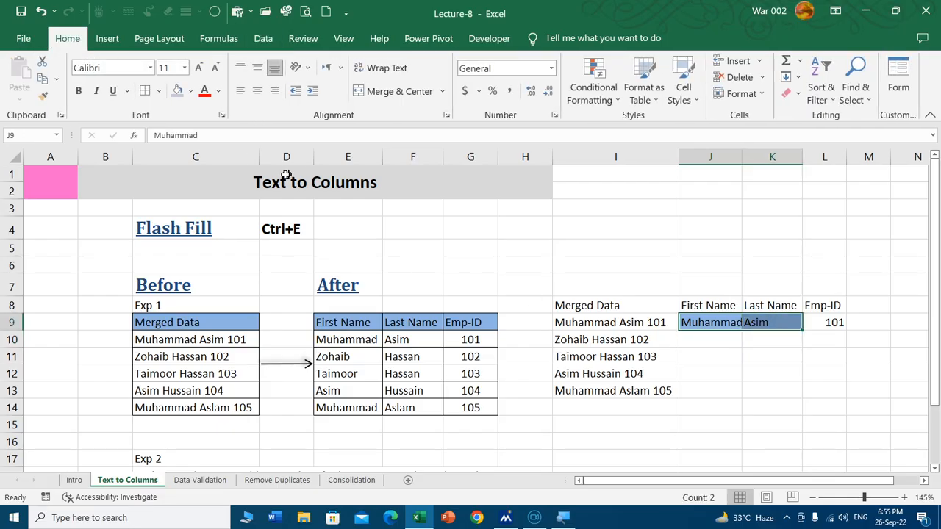
click(191, 90)
click(198, 252)
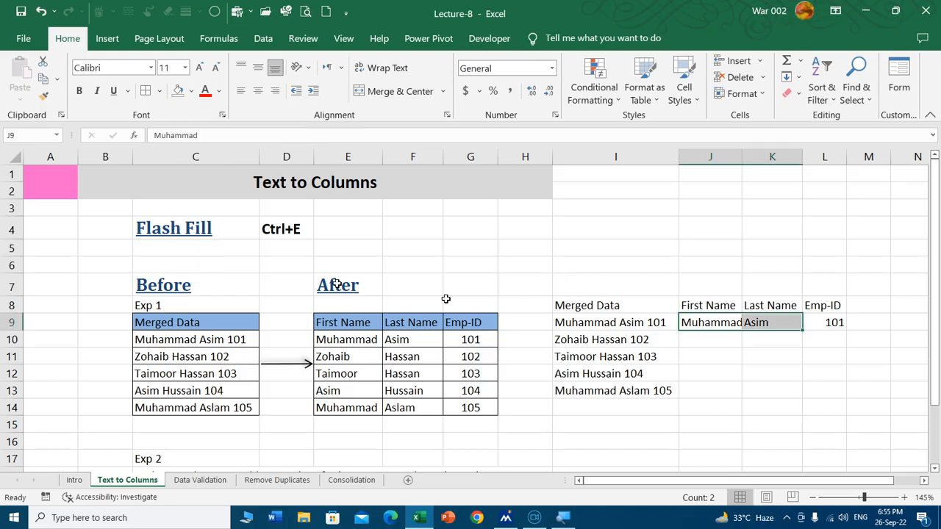
click(730, 370)
drag(717, 156, 818, 157)
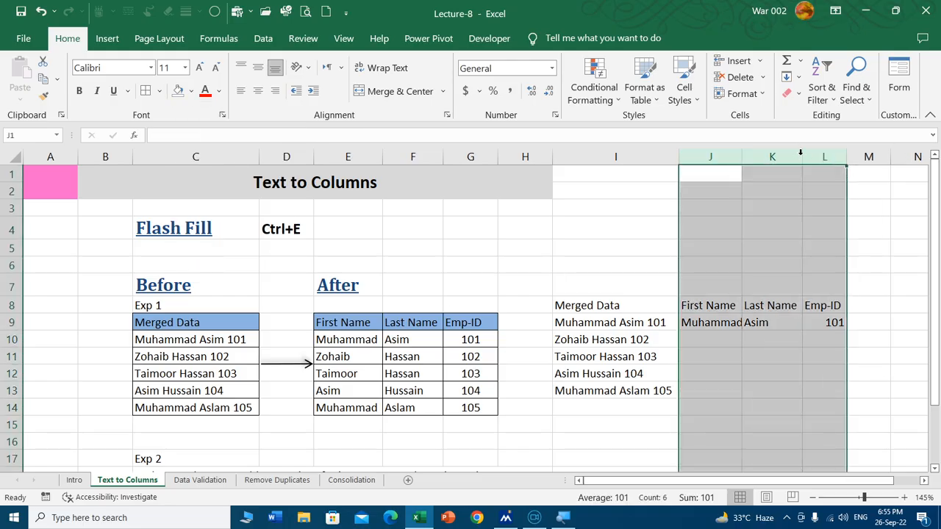
double_click(800, 151)
Step: Flash fill the First Name, Last Name and Emp-ID columns, starting from J10, K10 and L10
click(719, 339)
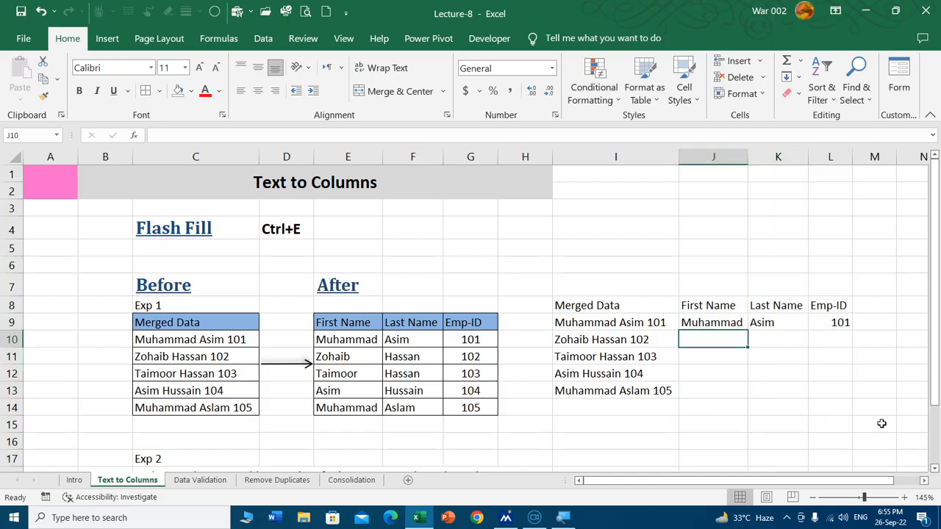
key(ctrl+e)
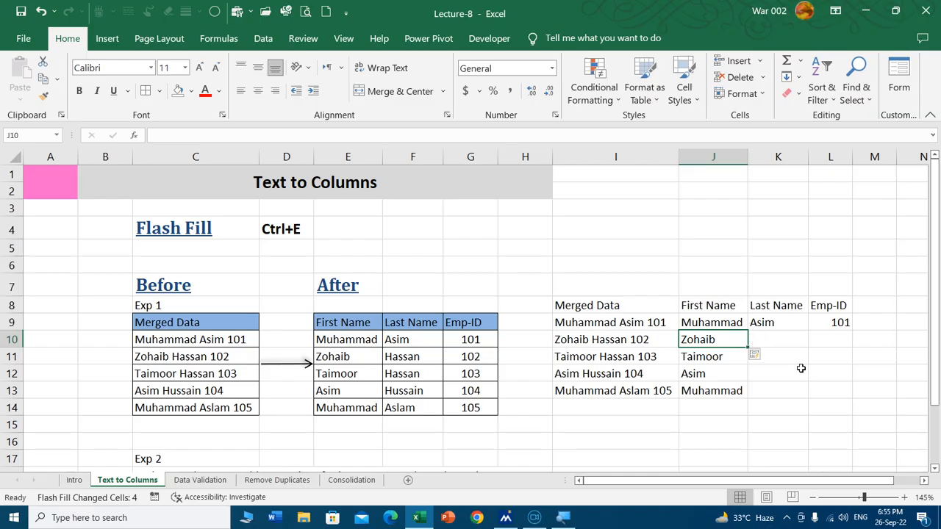
click(783, 344)
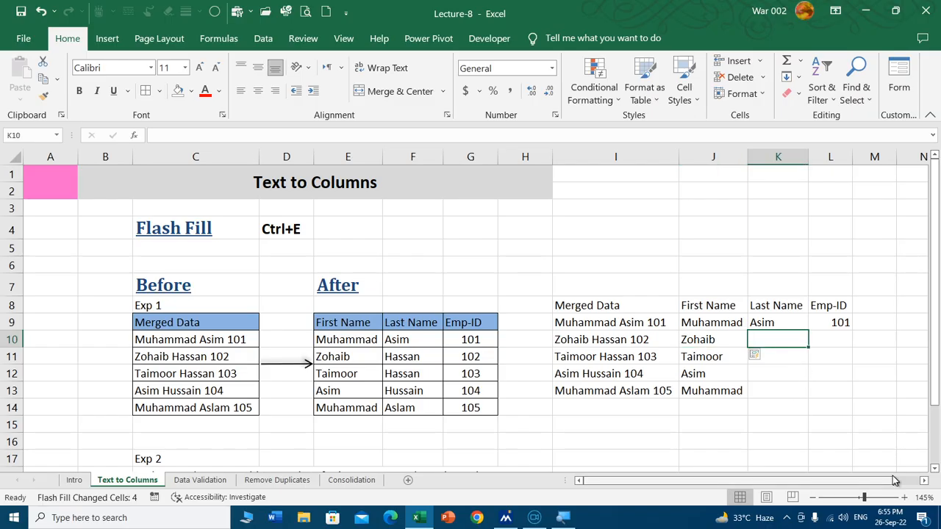
key(ctrl+e)
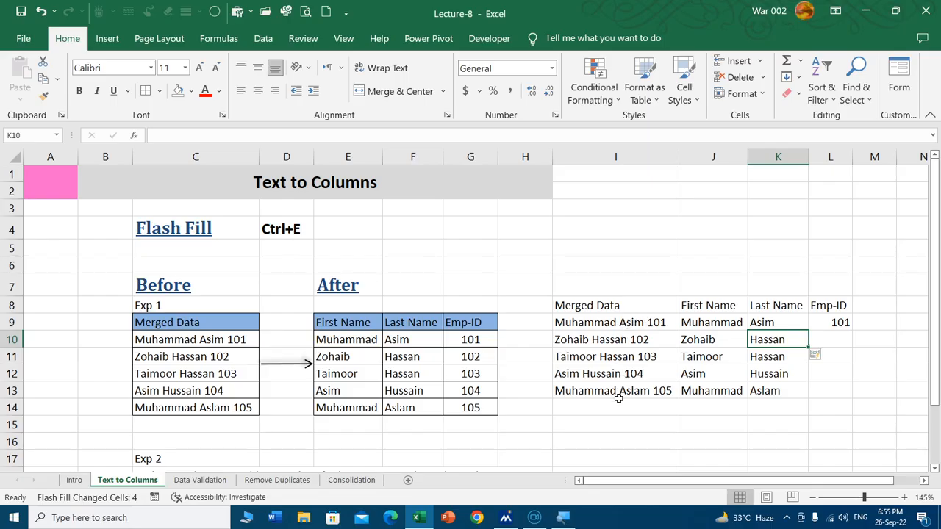
click(831, 335)
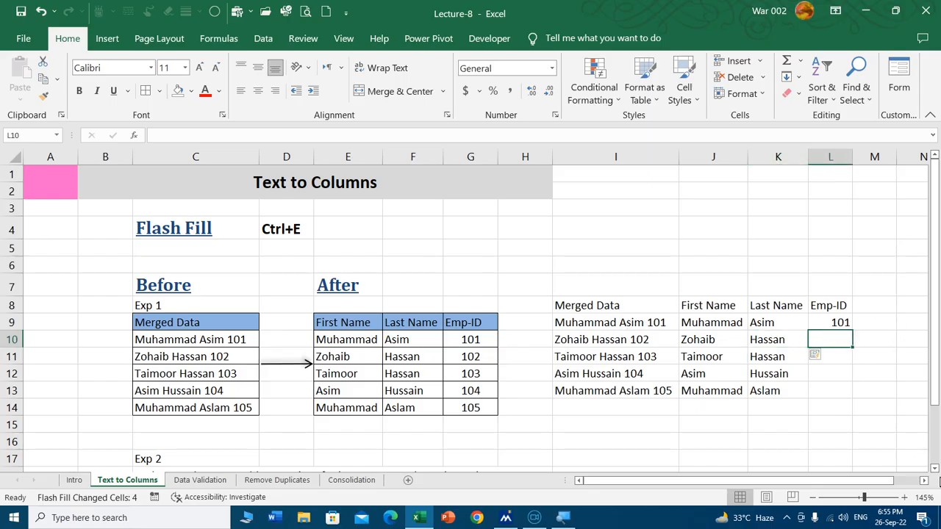
key(ctrl+e)
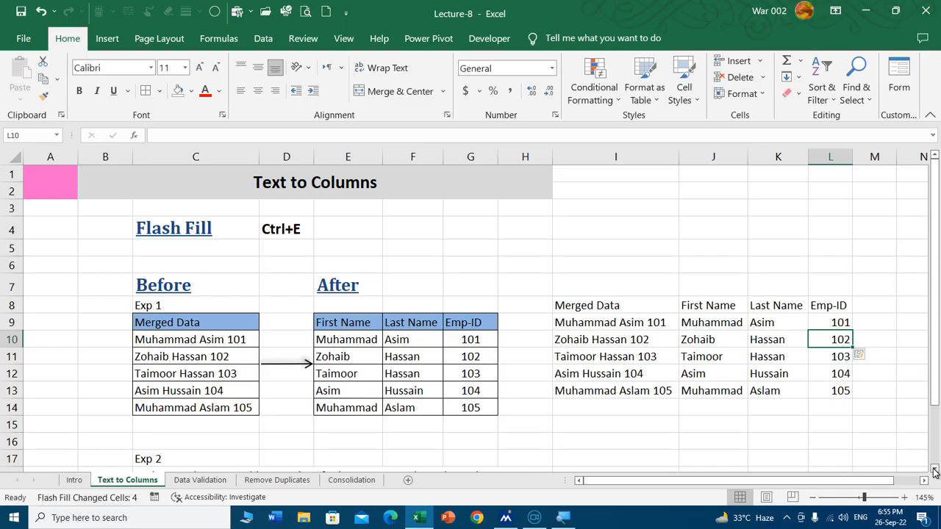
Step: Undo the Emp-ID flash fill and run the Flash Fill command again from L10
key(ctrl+z)
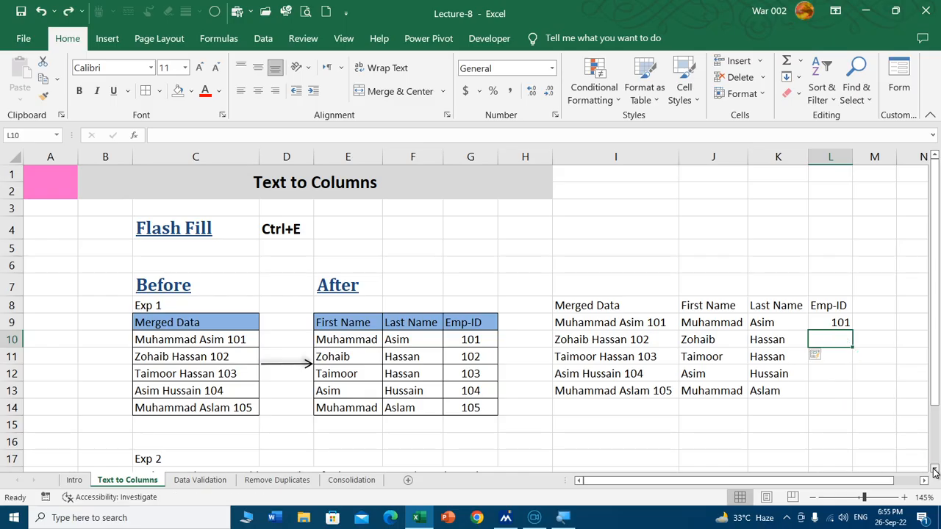
click(262, 39)
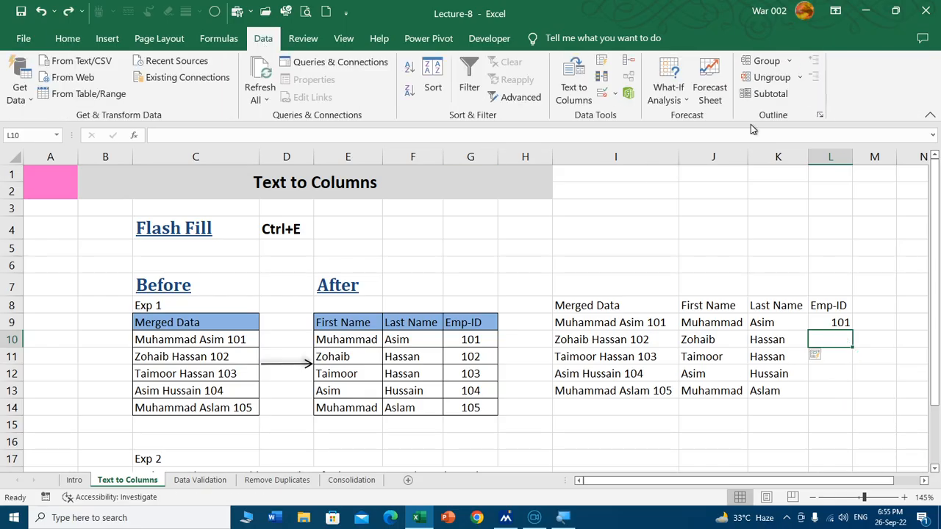
click(603, 62)
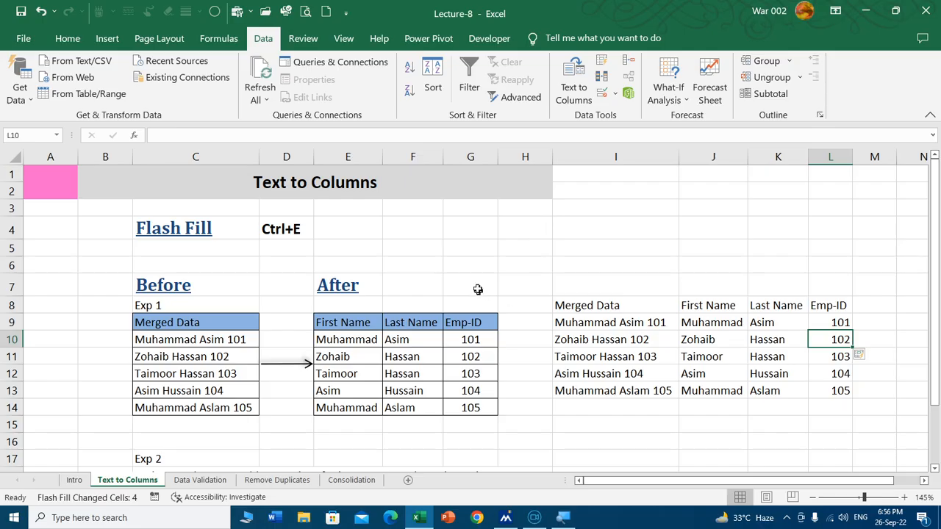
Step: Review the Exp 2 sentences and start the Text to Columns wizard for C18:C21
scroll(420, 235, down, 4)
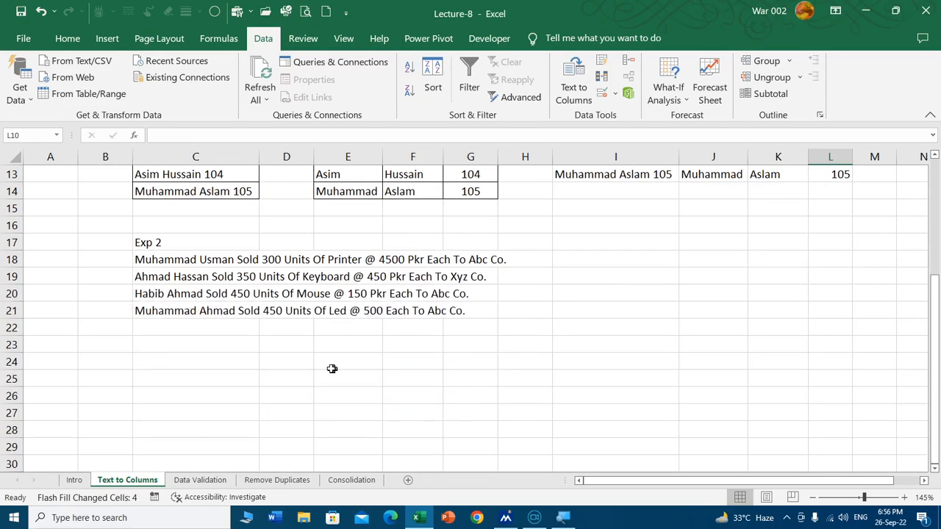
click(165, 261)
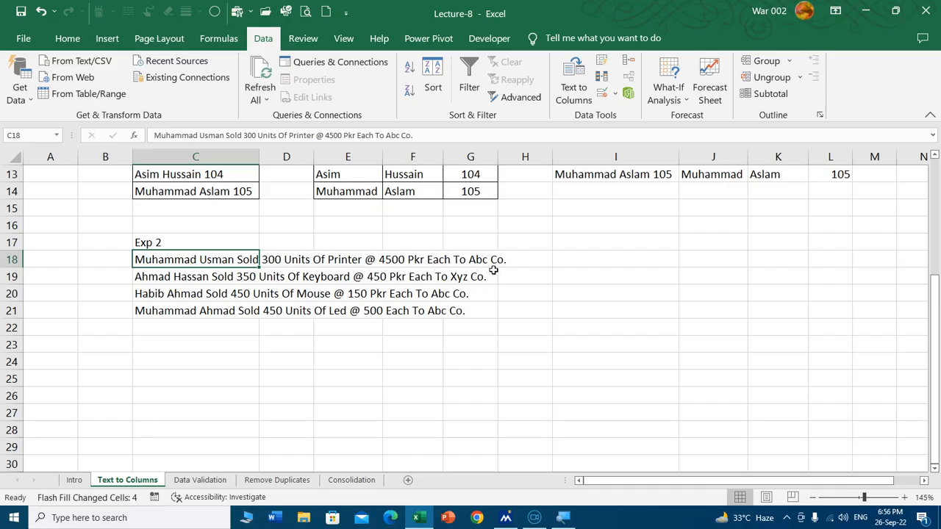
click(162, 276)
click(156, 296)
click(156, 312)
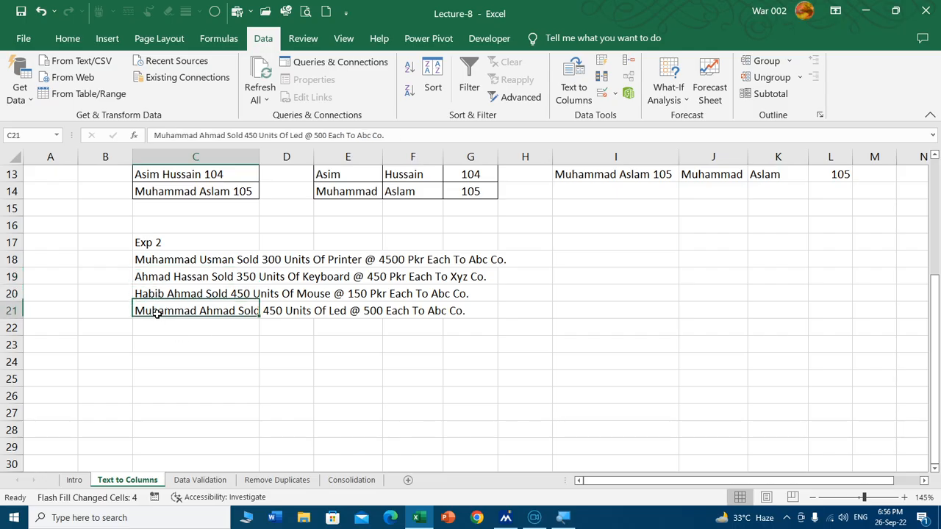
drag(166, 259, 171, 307)
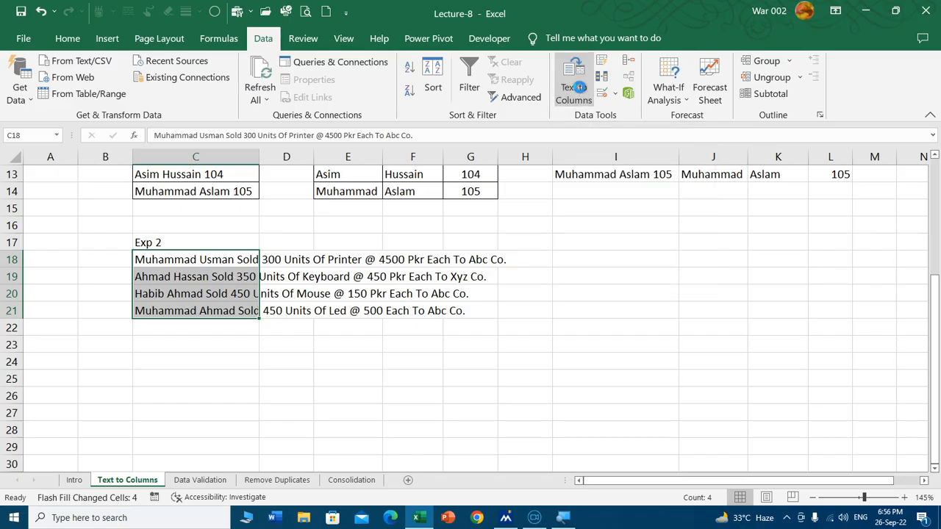
click(580, 90)
drag(422, 138, 546, 126)
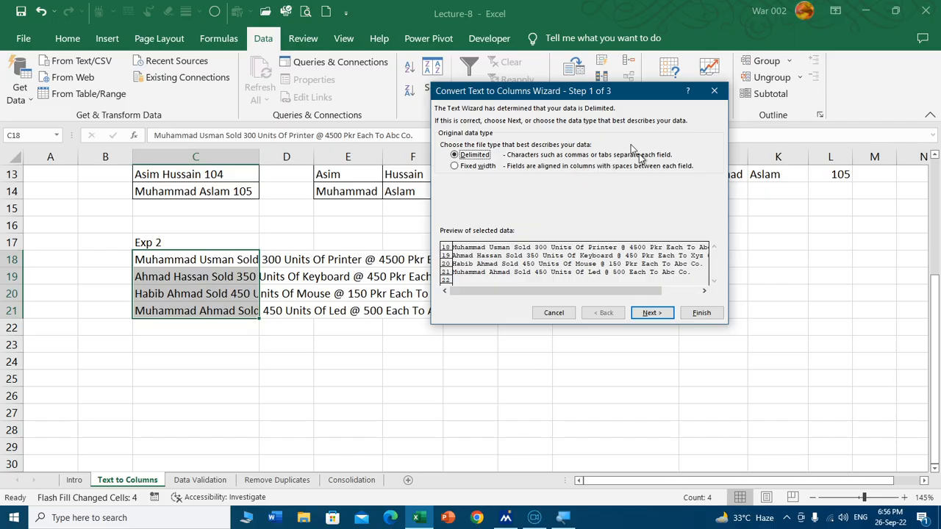
drag(599, 91, 698, 49)
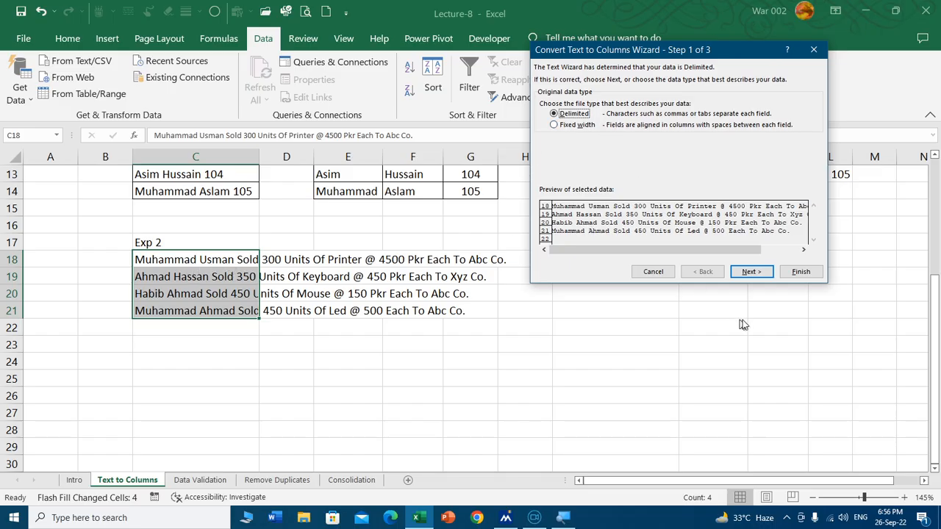
Step: Keep the data type Delimited and add Space as a delimiter alongside Tab for the split
click(752, 273)
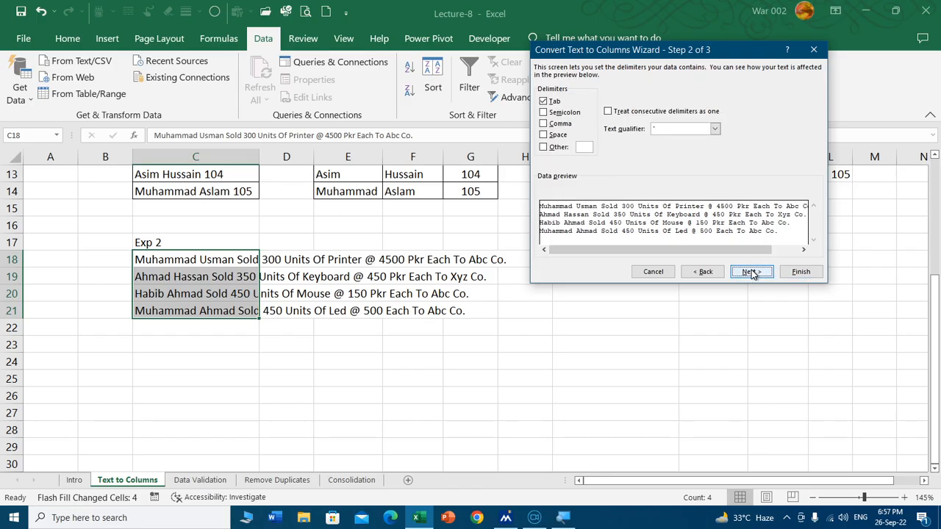
click(544, 136)
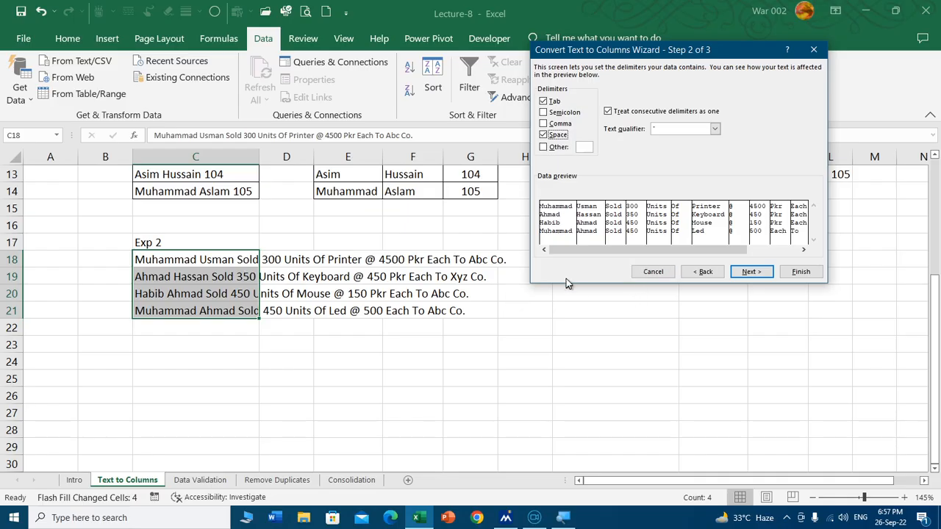
click(751, 272)
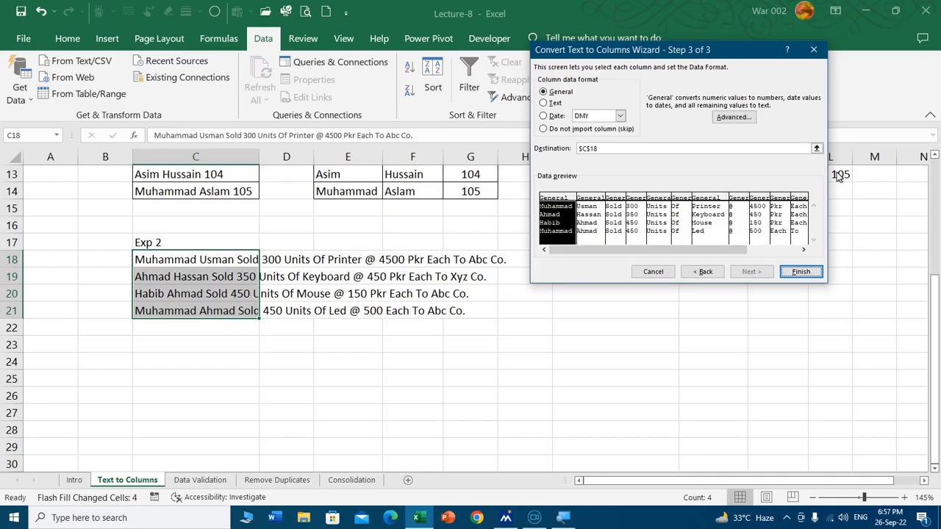
Step: Set the split data's destination to I18 and complete the Text to Columns conversion
click(817, 148)
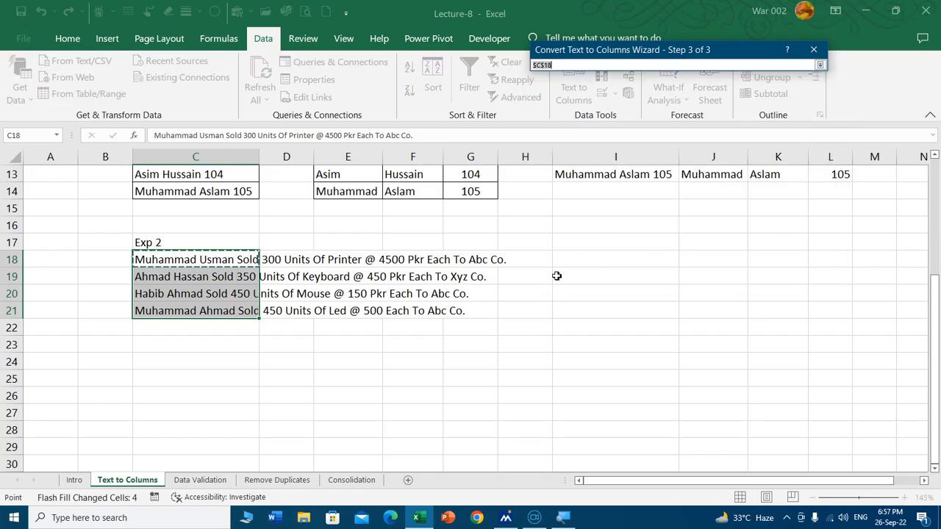
click(648, 259)
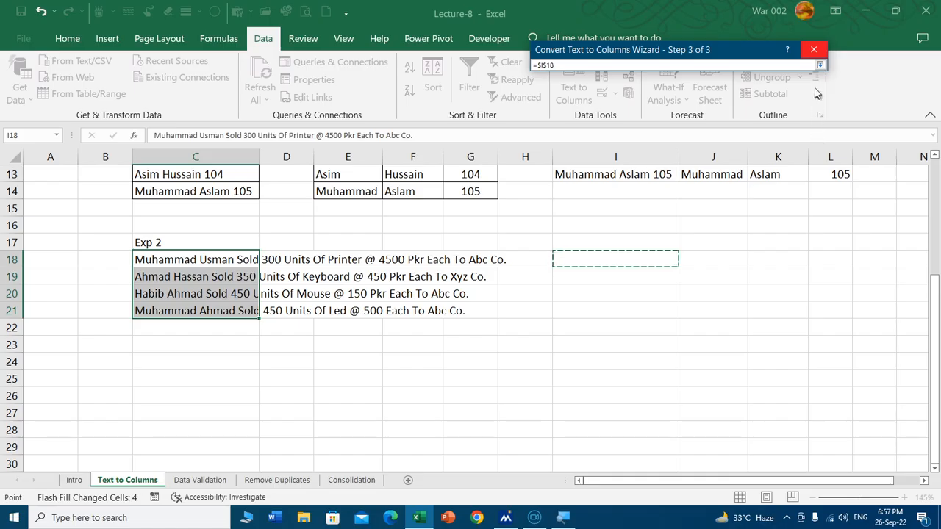
click(819, 65)
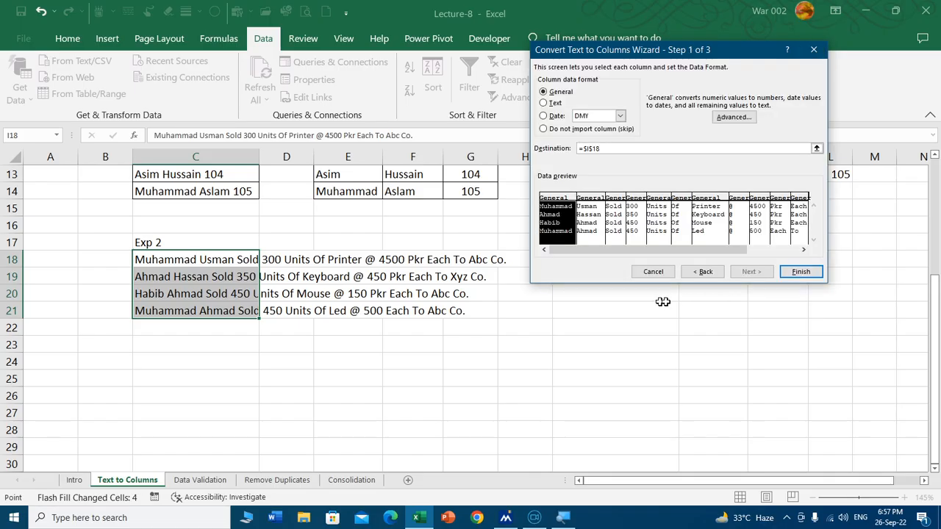
click(798, 273)
click(627, 352)
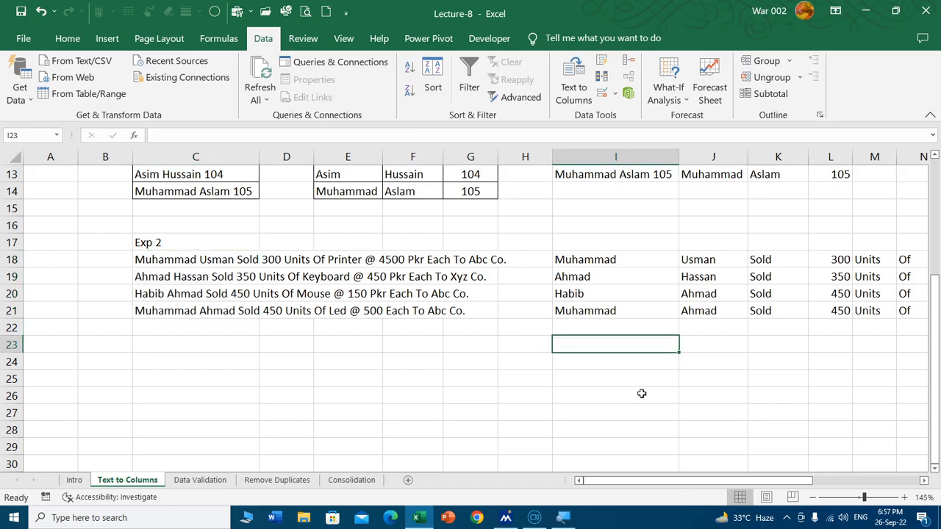
Step: Examine how the first Exp 2 sentence in row 18 was split across the columns from I18 onward
click(185, 259)
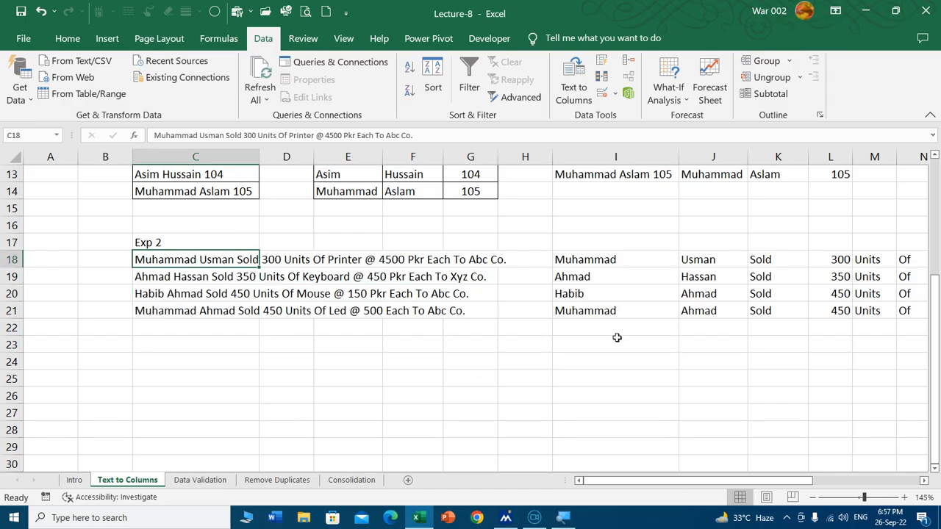
key(Right)
key(Right)
key(Right)
key(Right)
key(Right)
key(Right)
key(Right)
key(Right)
key(Right)
key(Right)
key(Right)
key(Right)
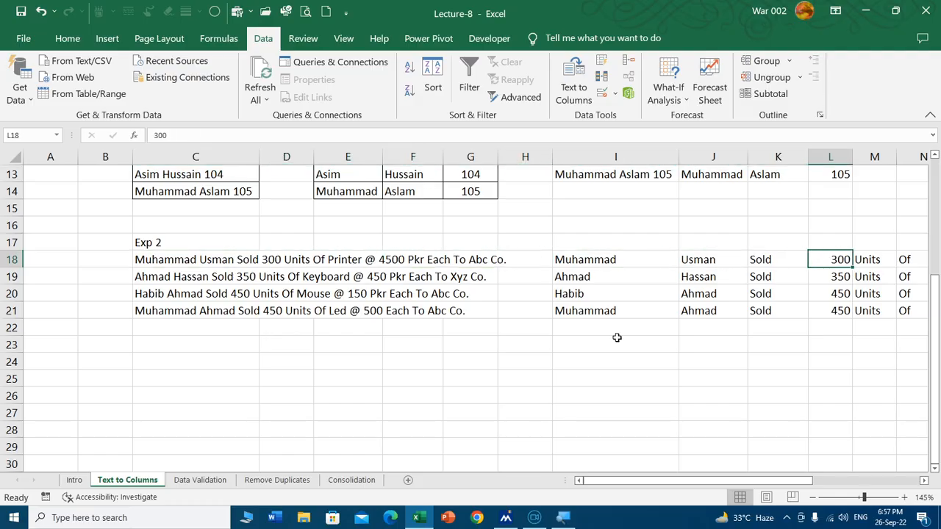
key(Right)
key(Right)
key(Right)
key(Right)
key(Right)
key(Right)
key(Right)
key(Right)
key(Right)
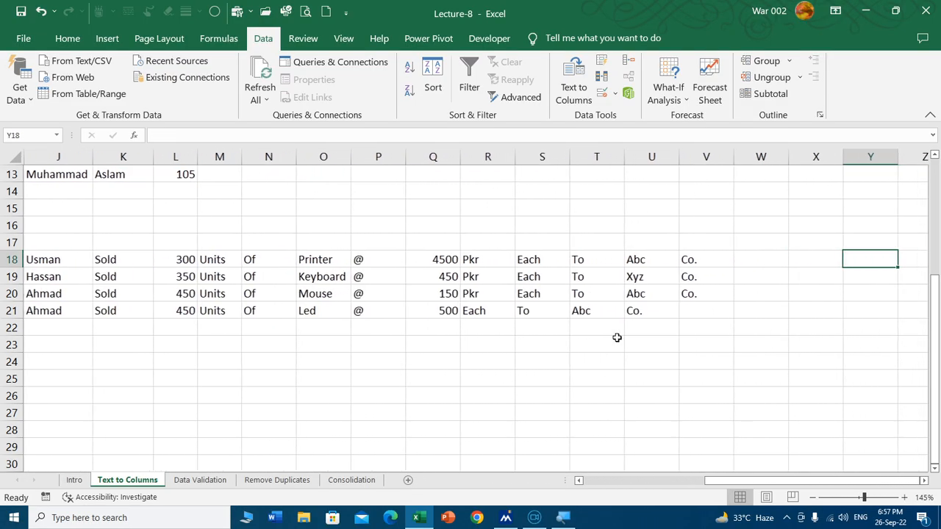
key(Left)
key(Left)
key(Left)
key(Left)
key(Left)
key(Left)
key(Left)
key(Left)
key(Left)
key(Left)
key(Left)
key(Left)
key(Left)
key(Left)
key(Left)
key(Left)
key(Left)
key(Left)
key(Left)
key(Left)
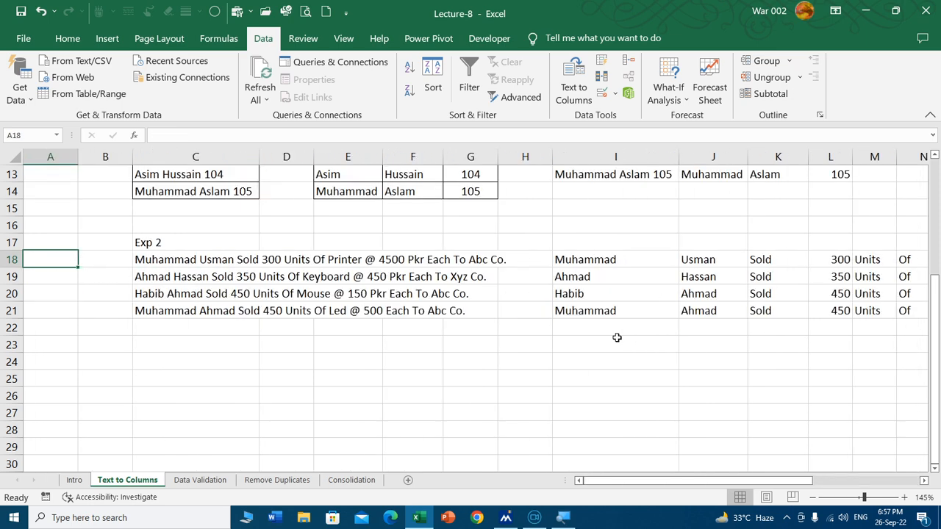
key(Right)
key(Right)
key(Right)
key(Right)
key(Right)
key(Right)
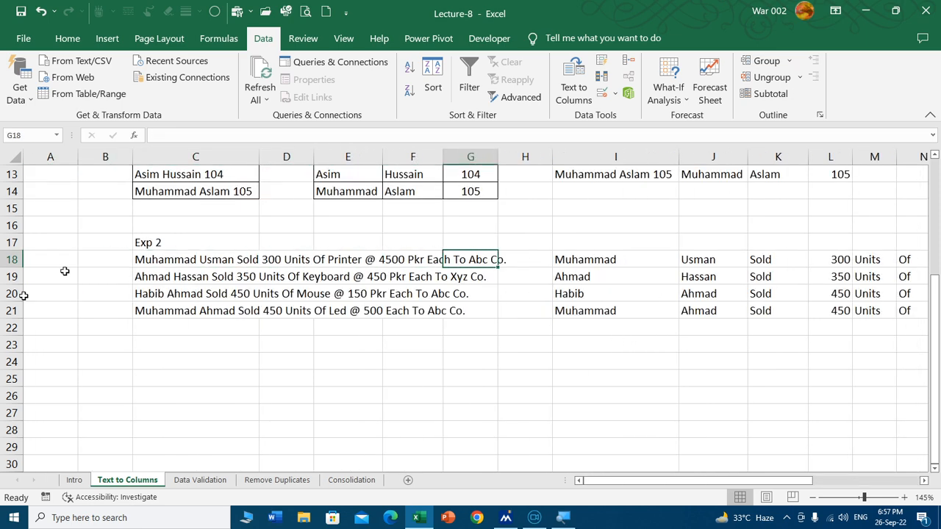
Step: Copy the split first names from I18:I21 to C26 to begin a clean table
click(167, 393)
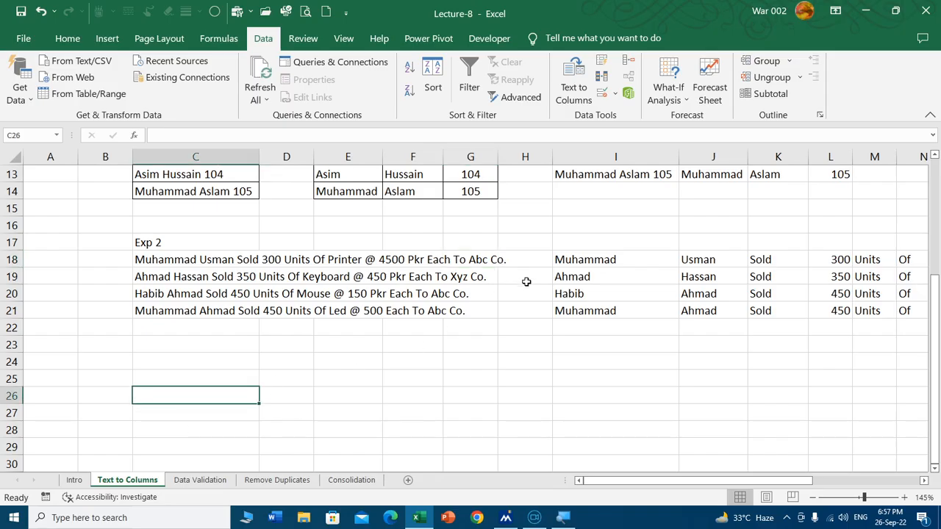
drag(623, 256, 609, 306)
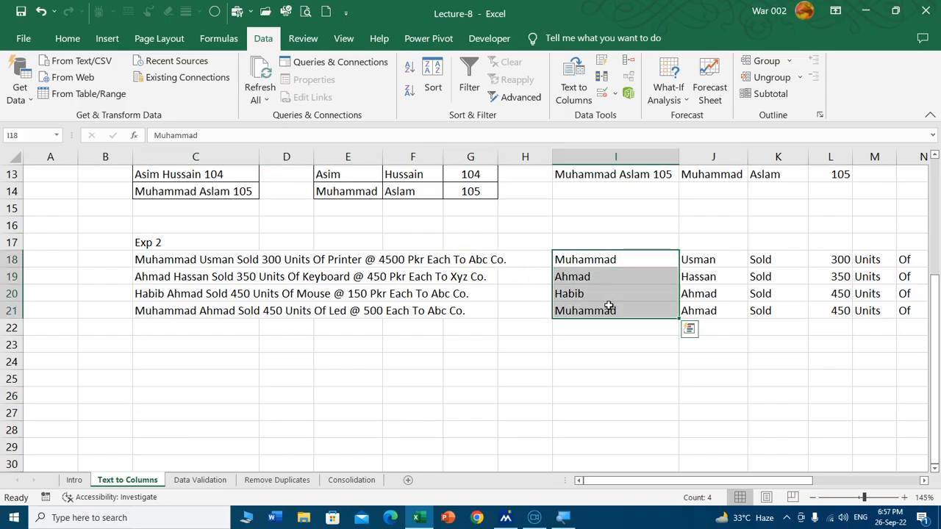
key(ctrl+c)
click(157, 394)
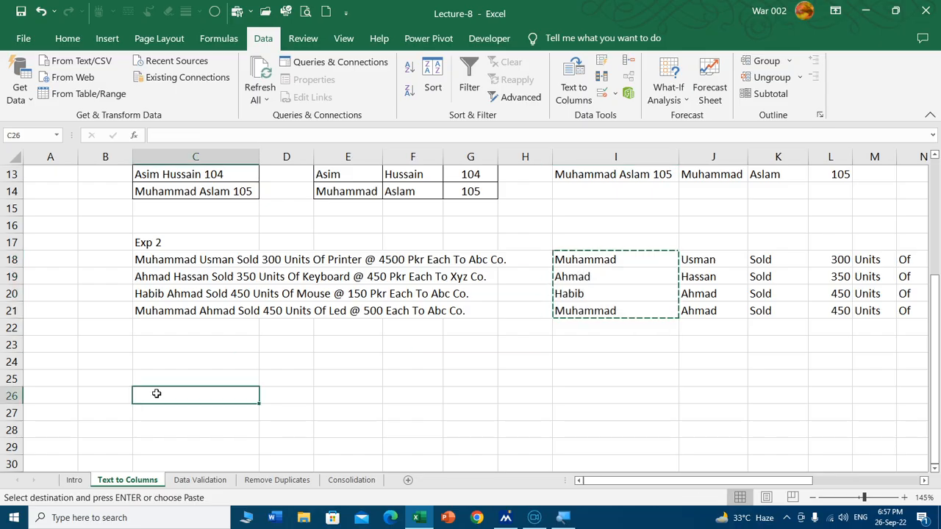
key(ctrl+v)
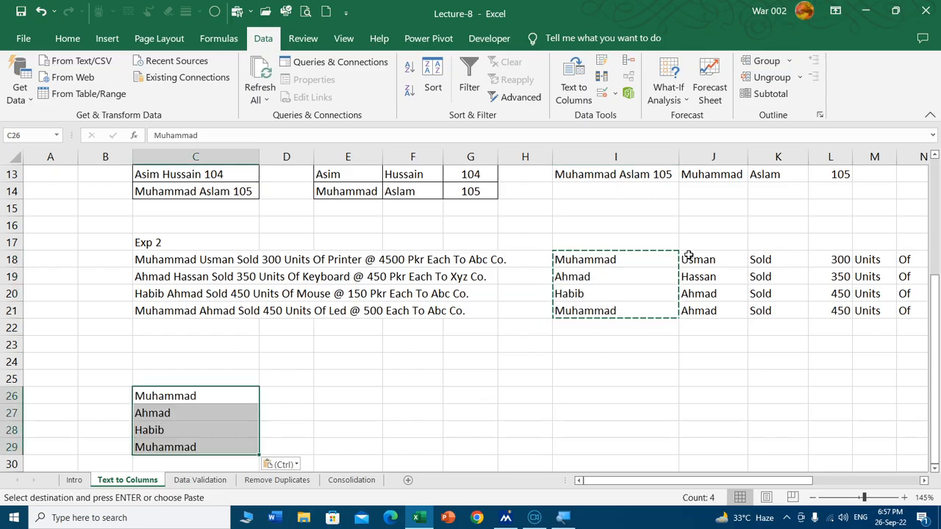
Step: Copy the split last names from J18:J21 to D26, beside the first names
drag(691, 262, 690, 315)
key(ctrl+c)
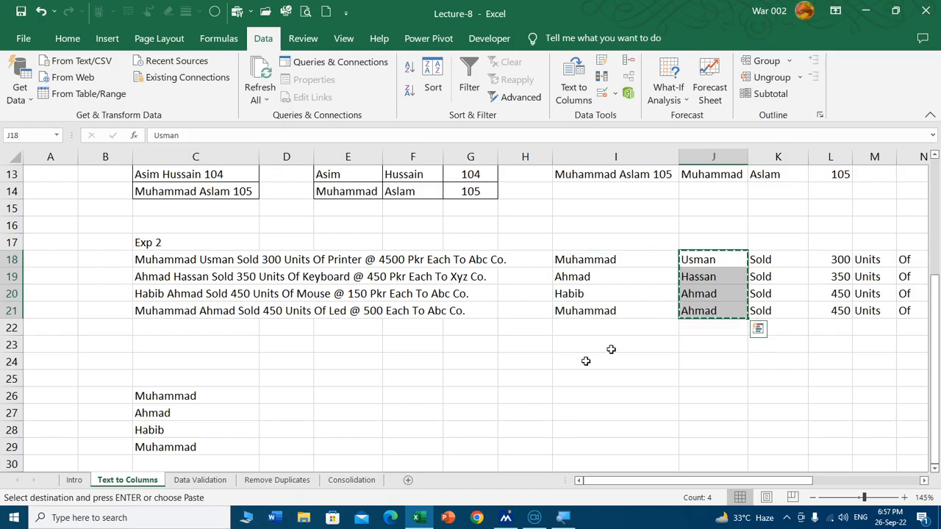
click(283, 400)
key(ctrl+v)
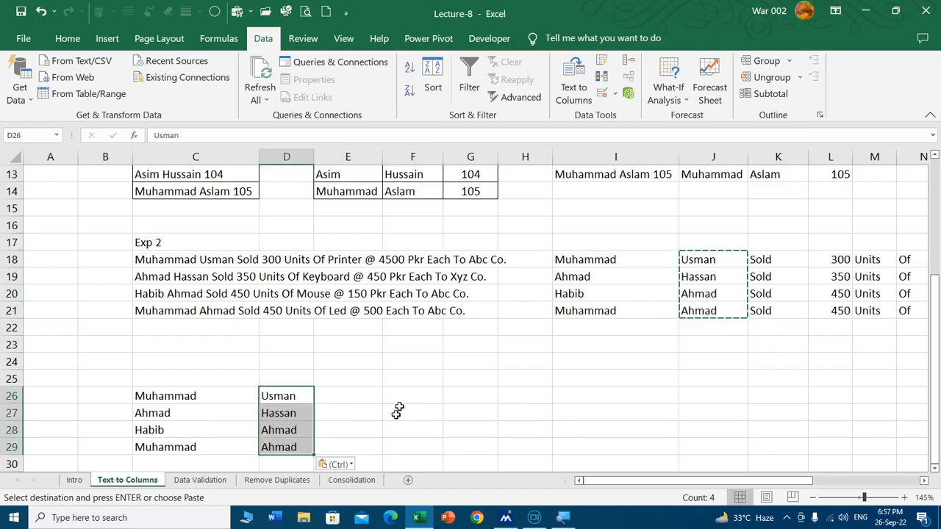
Step: Copy the unit quantities from L18:L21 to E26, beside the last names
key(Right)
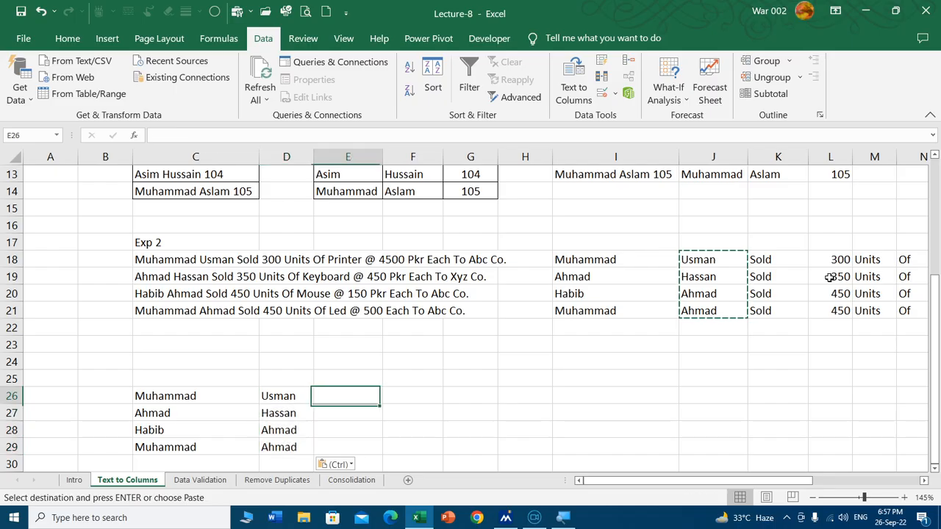
drag(830, 261, 826, 310)
key(ctrl+c)
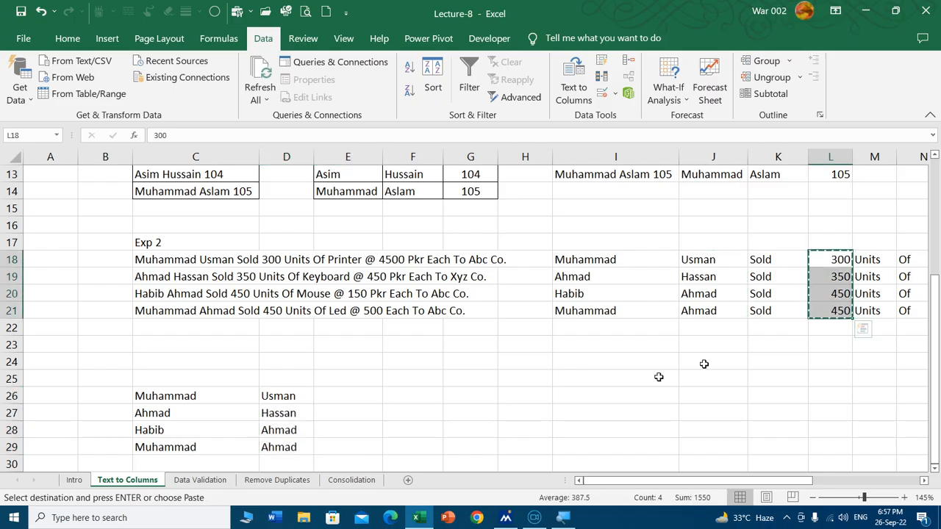
click(363, 395)
key(ctrl+v)
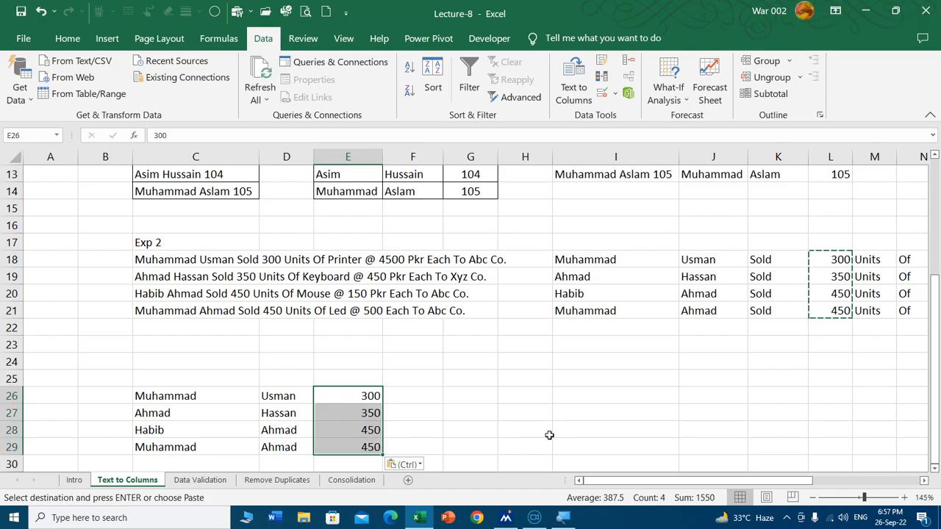
Step: Copy the product names from O18:O21 over the quantities starting at E26
key(Right)
key(Right)
key(Right)
key(Right)
key(Right)
key(Right)
key(Right)
key(Right)
key(Right)
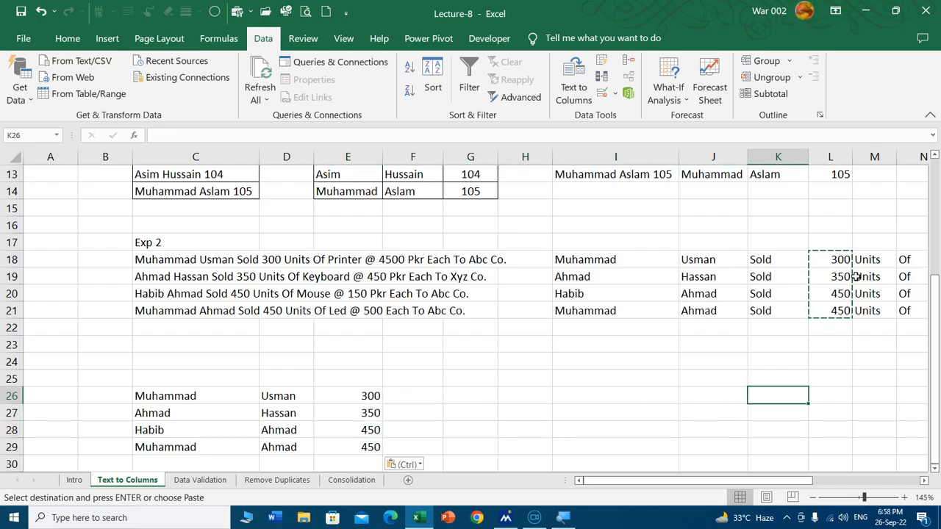
key(Right)
key(Right)
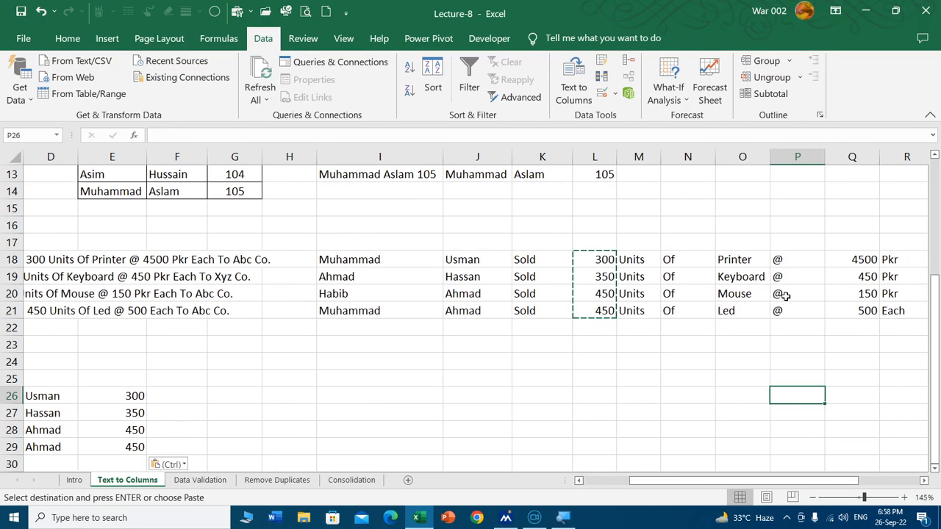
drag(739, 260, 734, 306)
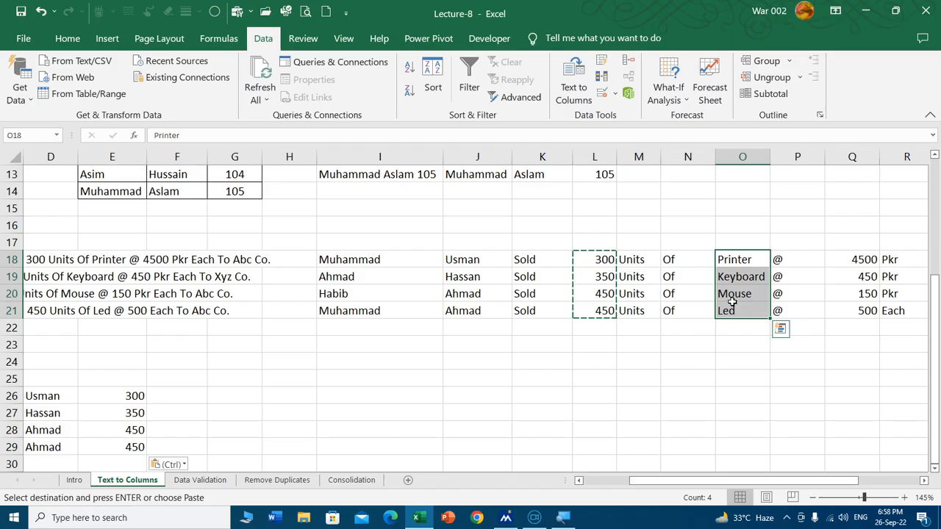
key(ctrl+c)
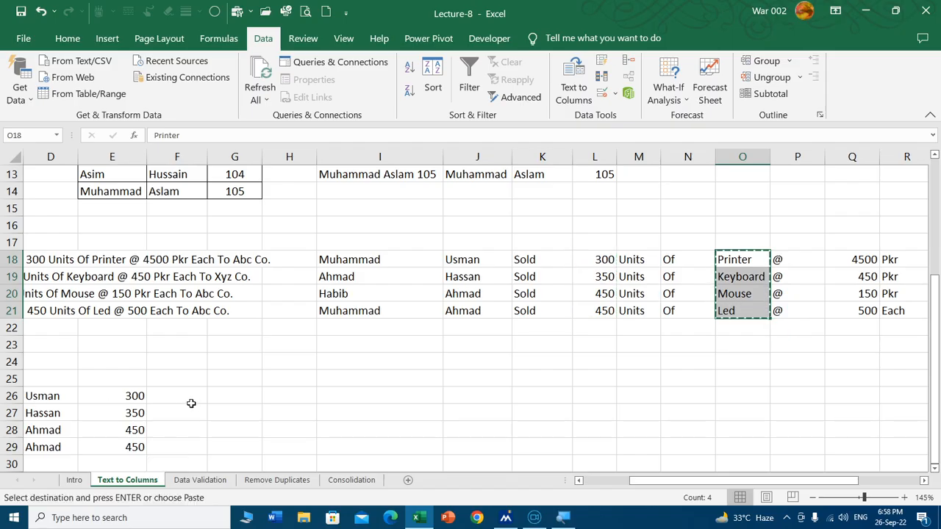
click(118, 397)
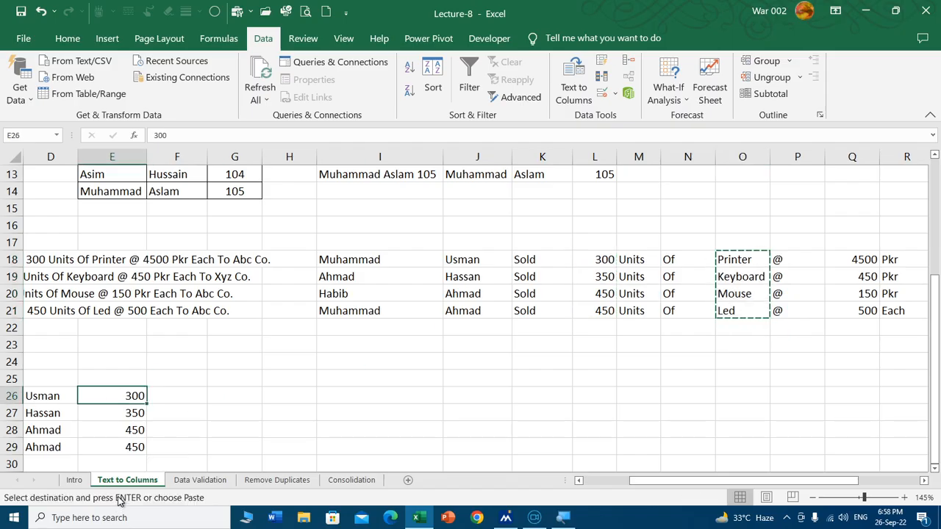
key(ctrl+v)
Step: Copy the unit quantities from L18:L21 to F26, beside the product names
drag(608, 262, 598, 309)
key(ctrl+c)
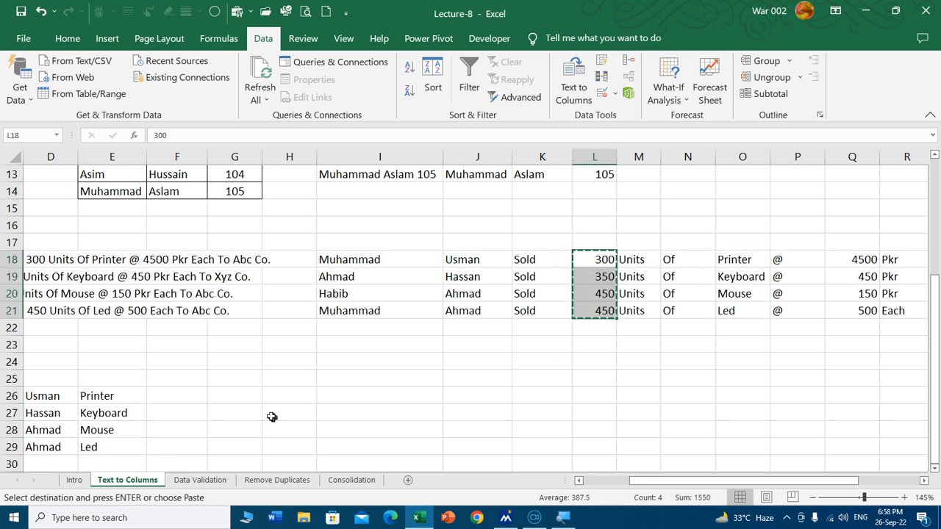
click(187, 397)
key(ctrl+v)
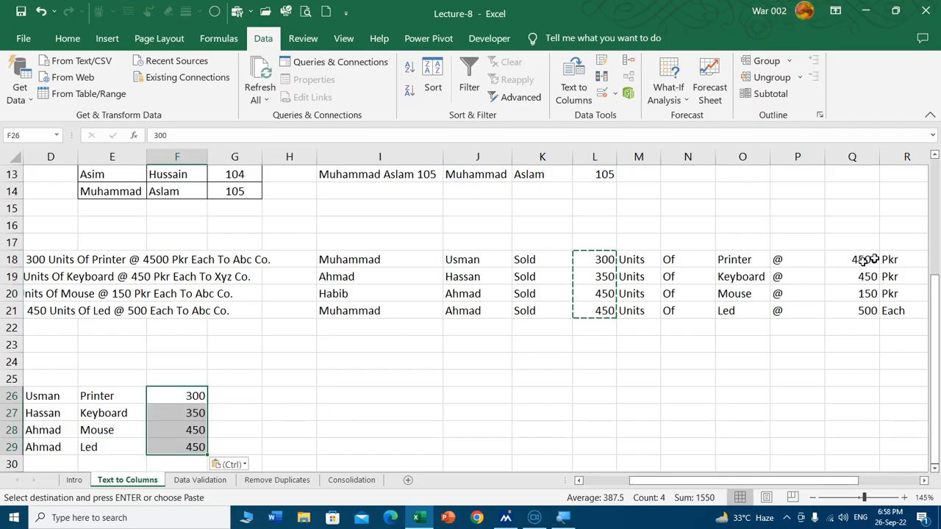
Step: Copy the unit prices from Q18:Q21 to G26, beside the unit quantities
drag(855, 263, 849, 308)
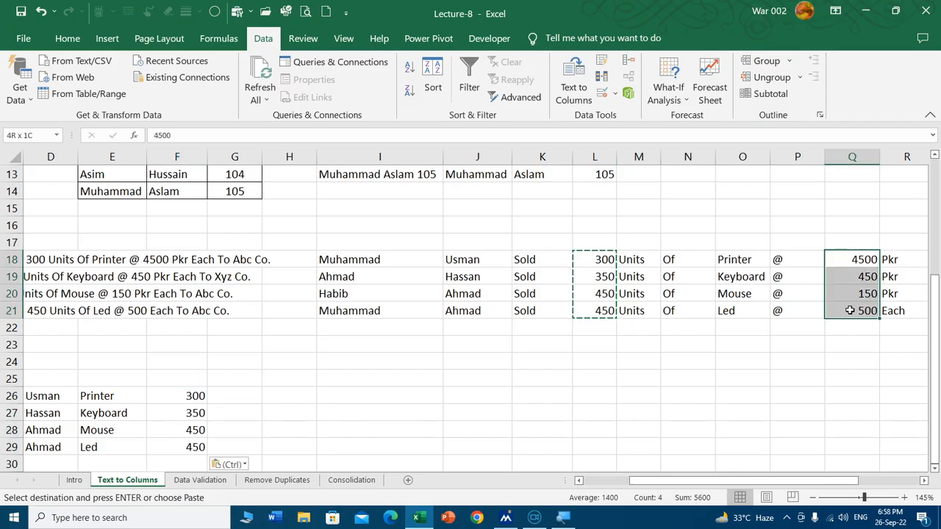
key(ctrl+c)
click(232, 395)
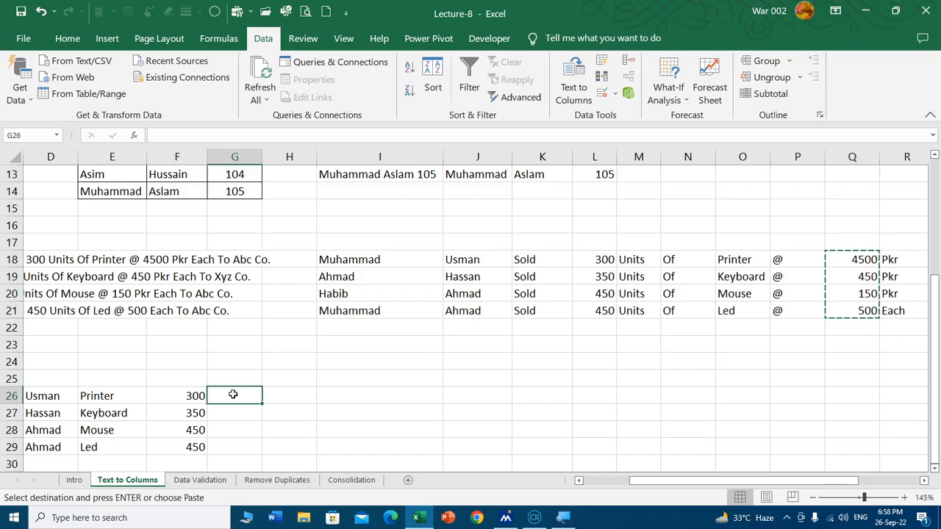
key(ctrl+v)
Step: Review the assembled table in C26:G29 against the merged Exp 2 sentences, their split columns and the Exp 1 example above
key(Right)
key(Right)
key(Right)
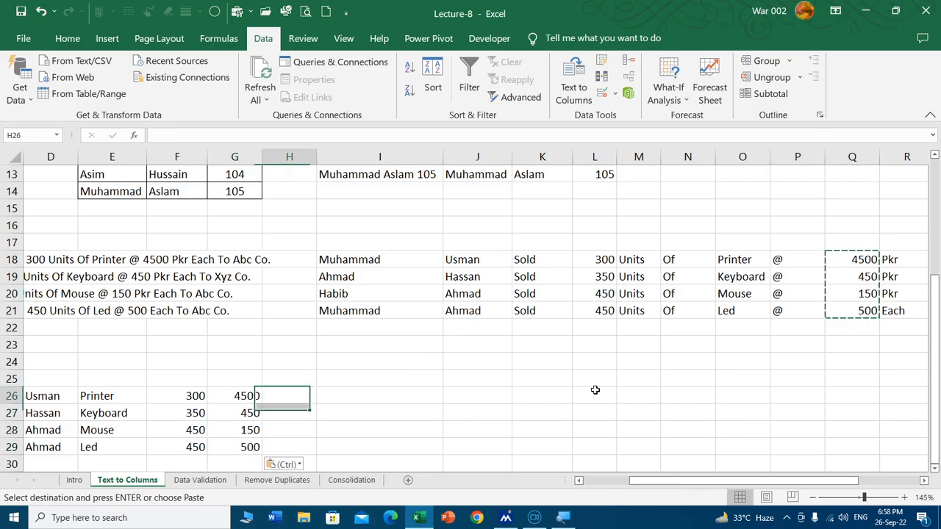
key(Right)
key(Right)
key(Right)
key(Right)
key(Right)
key(Right)
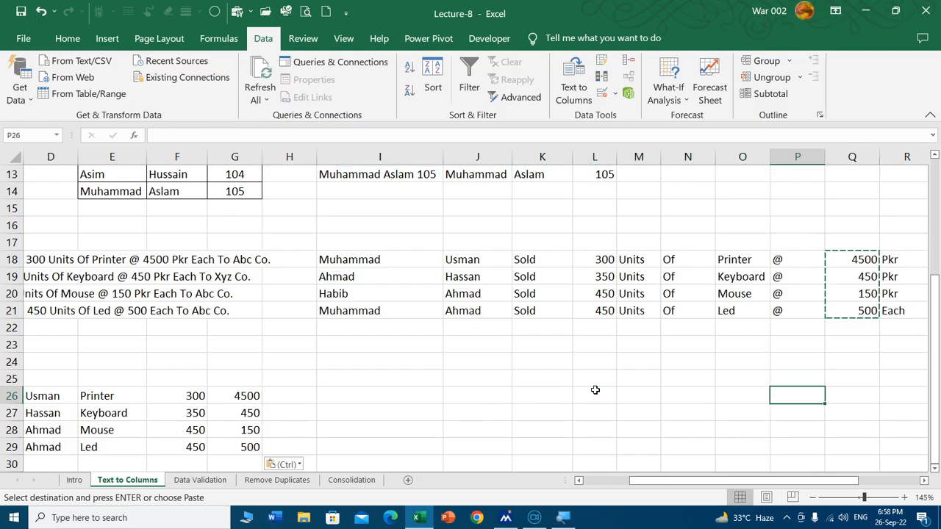
key(Left)
key(Left)
key(Left)
key(Left)
key(Left)
key(Left)
key(Left)
key(Left)
key(Left)
key(Left)
key(Left)
key(Left)
key(Left)
key(Left)
key(Left)
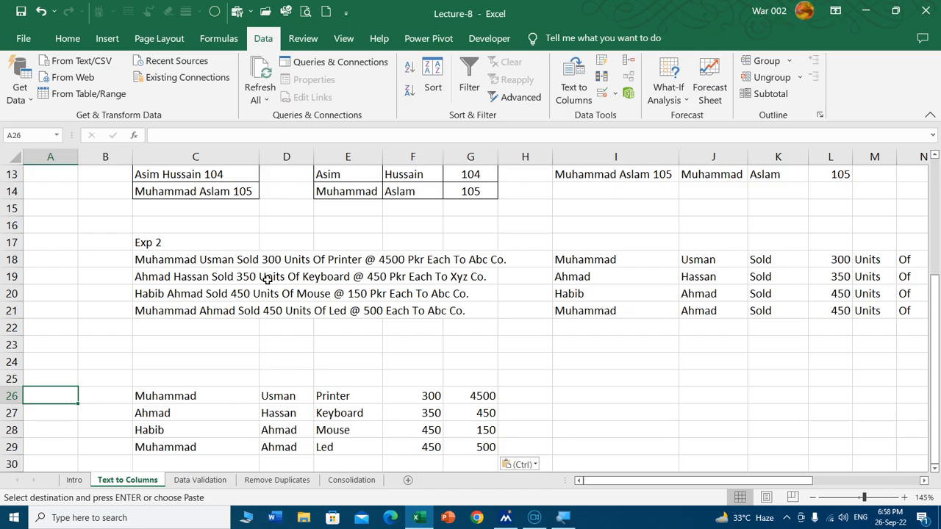
click(151, 260)
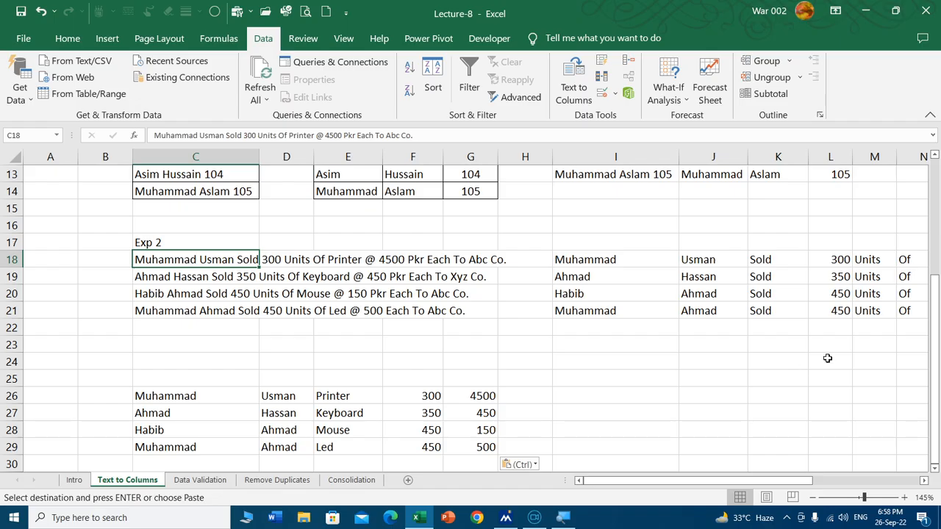
scroll(191, 391, down, 1)
scroll(191, 391, down, 1)
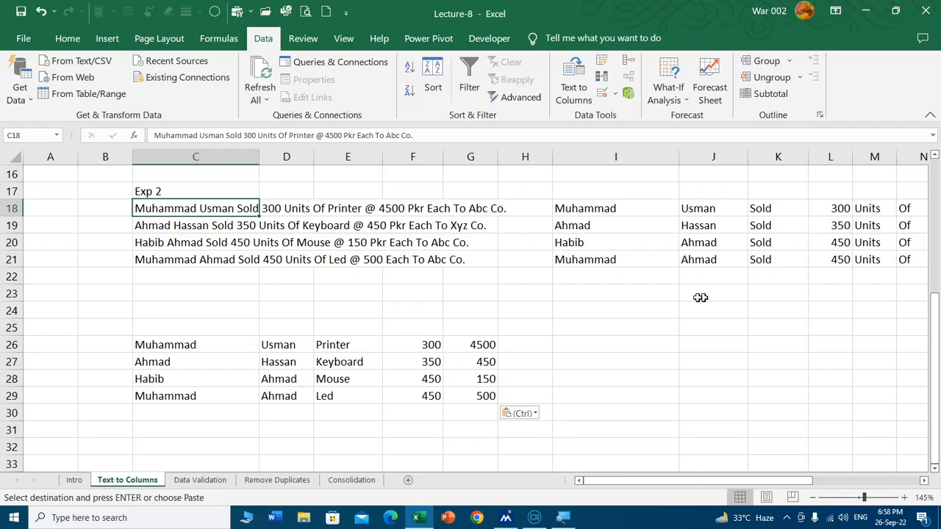
scroll(649, 317, up, 3)
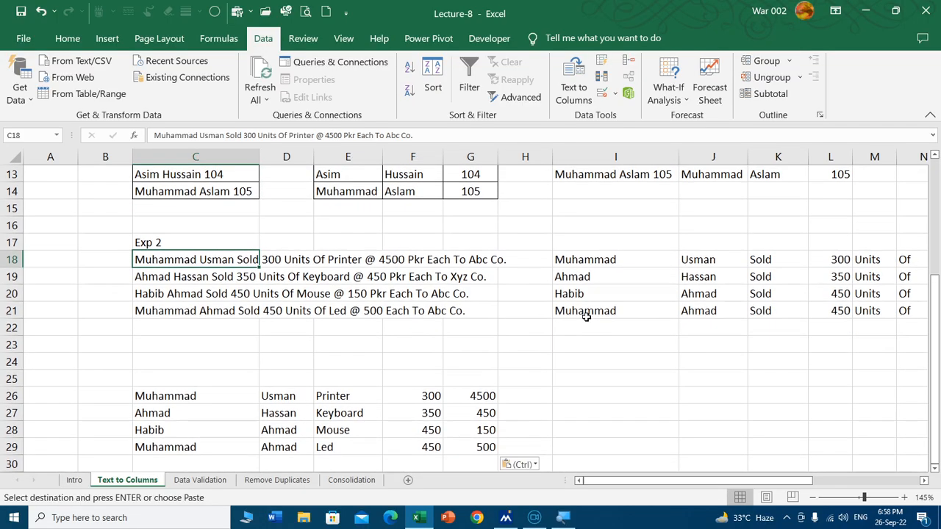
scroll(591, 317, up, 3)
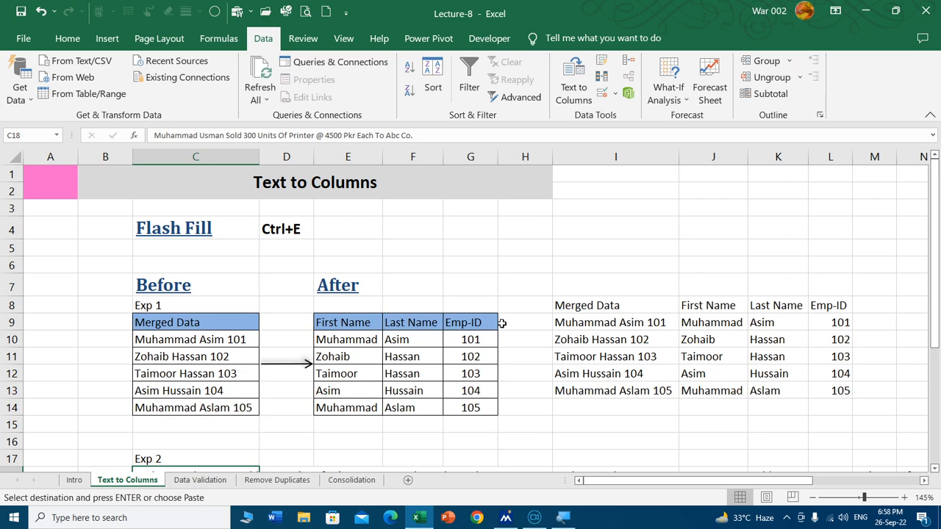
scroll(502, 323, down, 3)
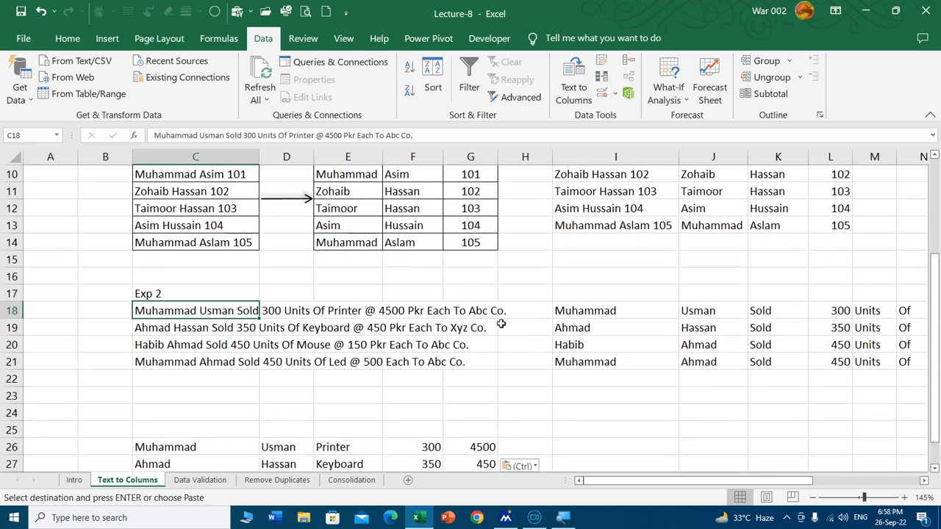
scroll(501, 323, up, 1)
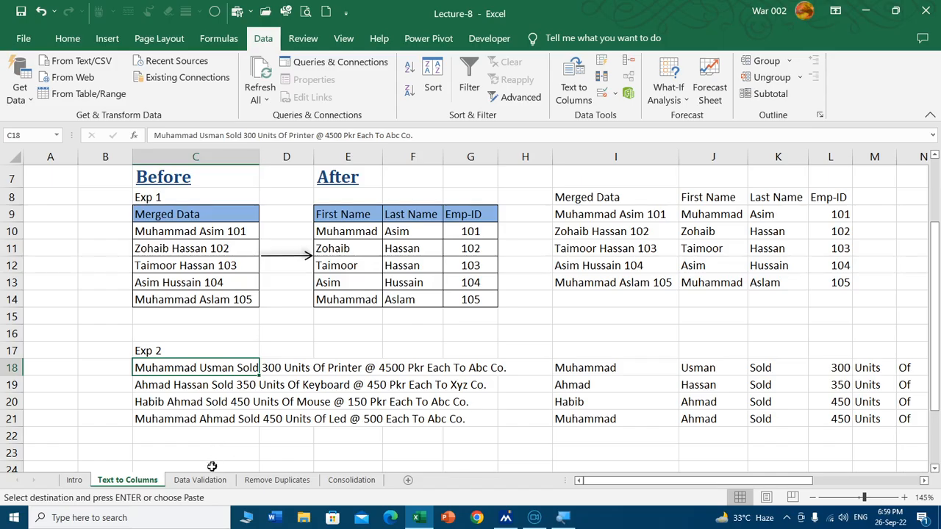
Step: Check the topic list on the Intro sheet, and open the Remove Duplicates sheet to look over its employee table
click(77, 481)
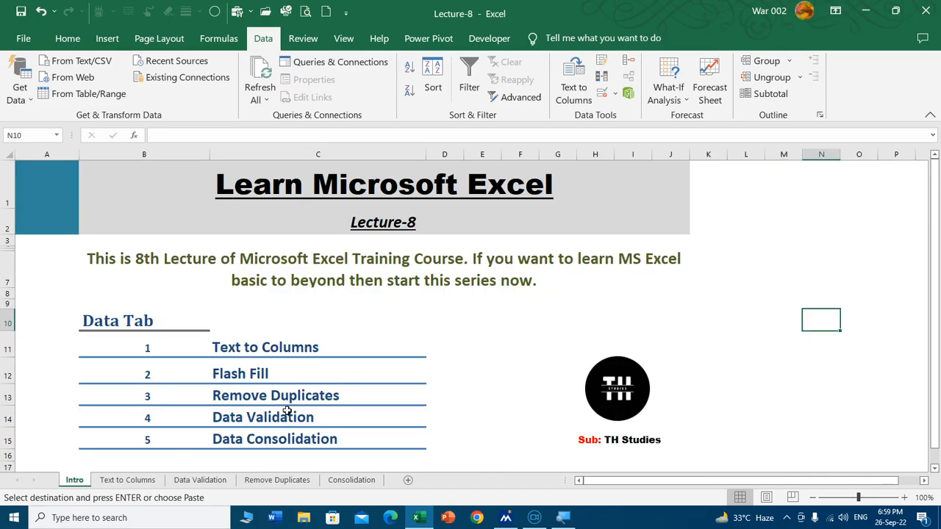
click(277, 480)
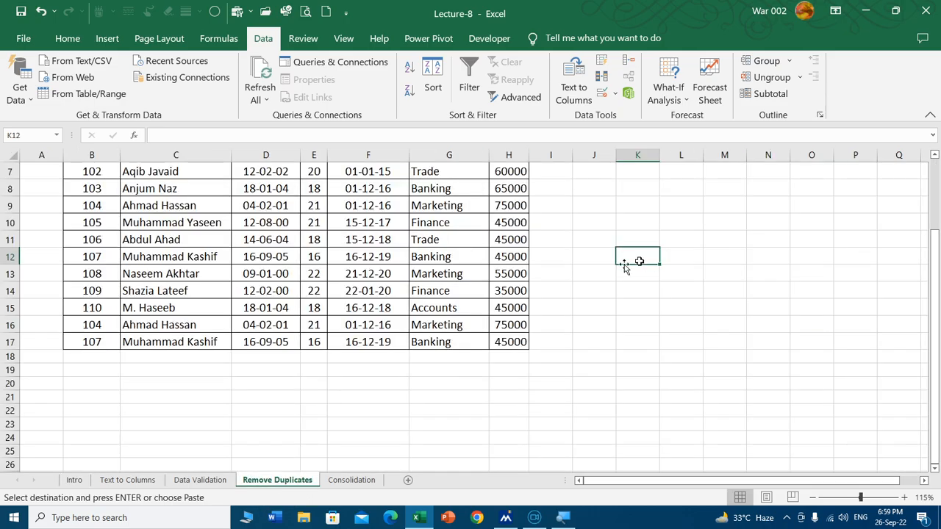
scroll(441, 309, up, 2)
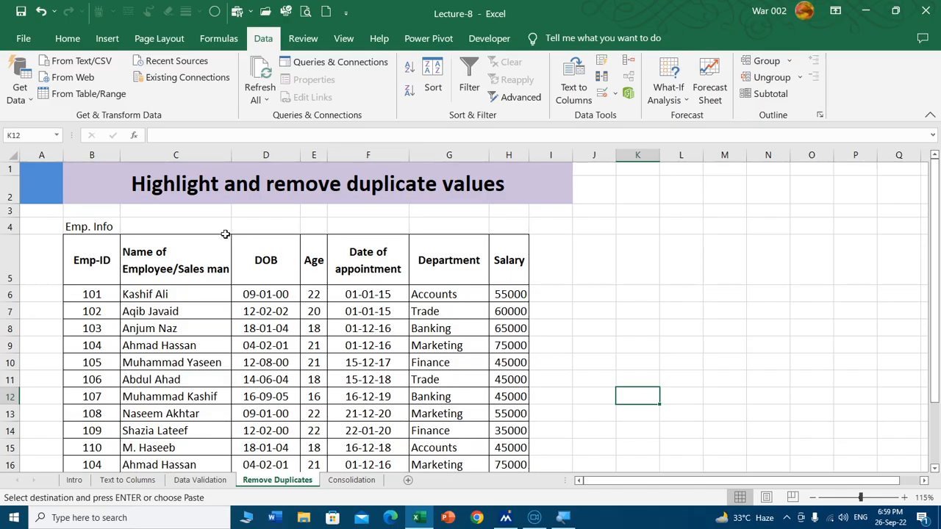
scroll(196, 247, down, 1)
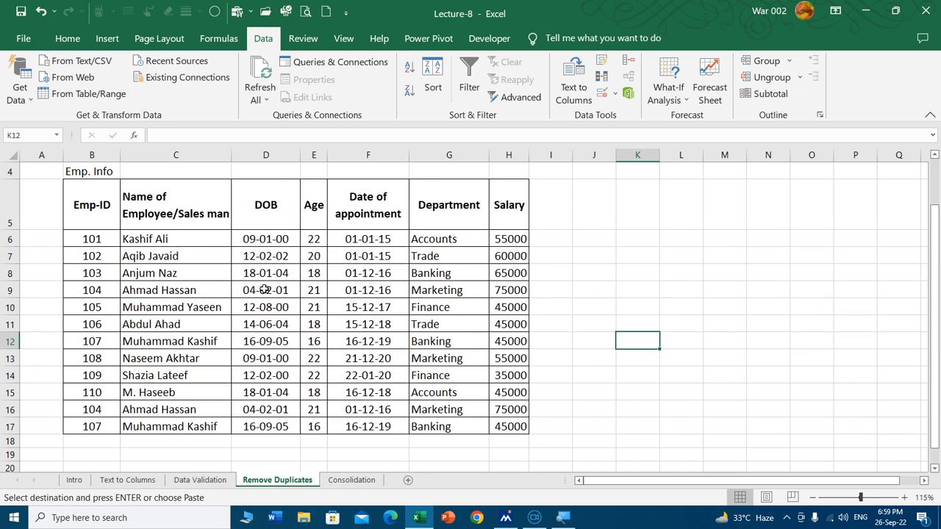
scroll(264, 290, up, 1)
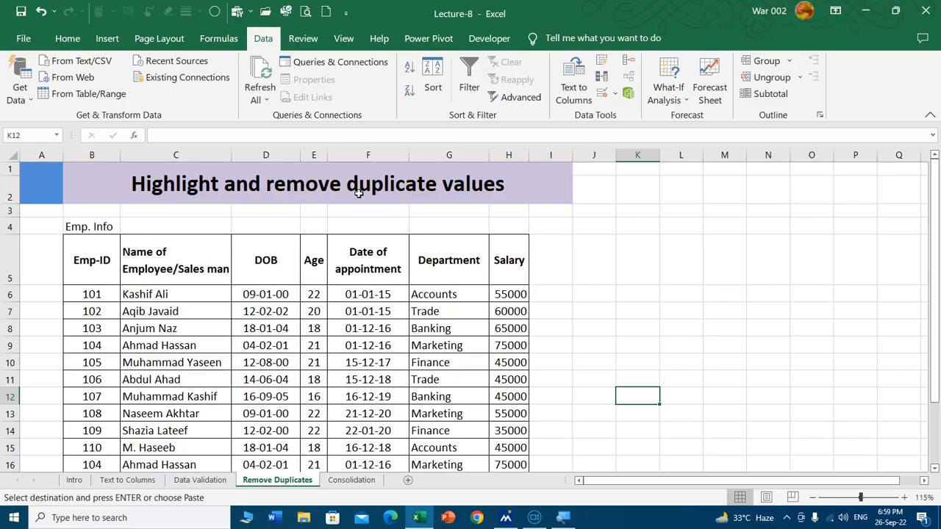
scroll(33, 224, down, 1)
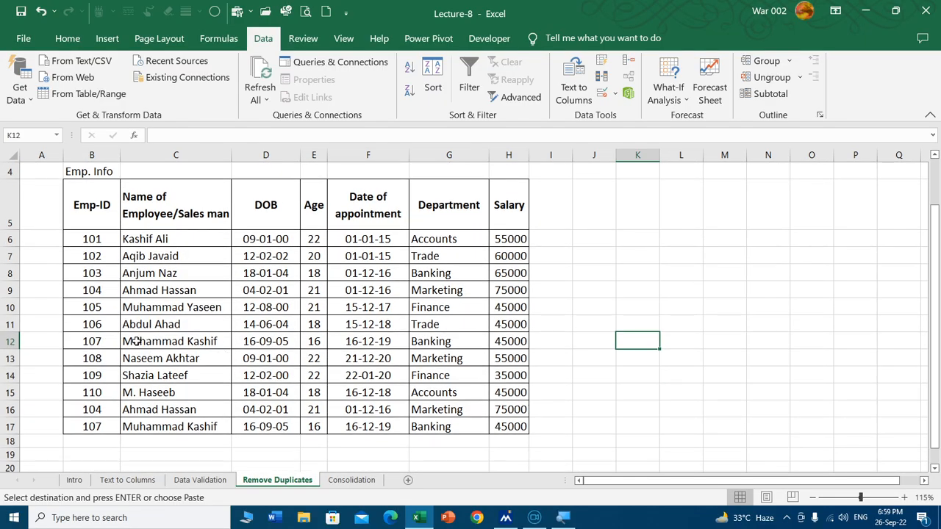
Step: Highlight duplicate values in the employee IDs and names, B6:C17, with Light Red Fill with Dark Red Text
drag(95, 234, 203, 425)
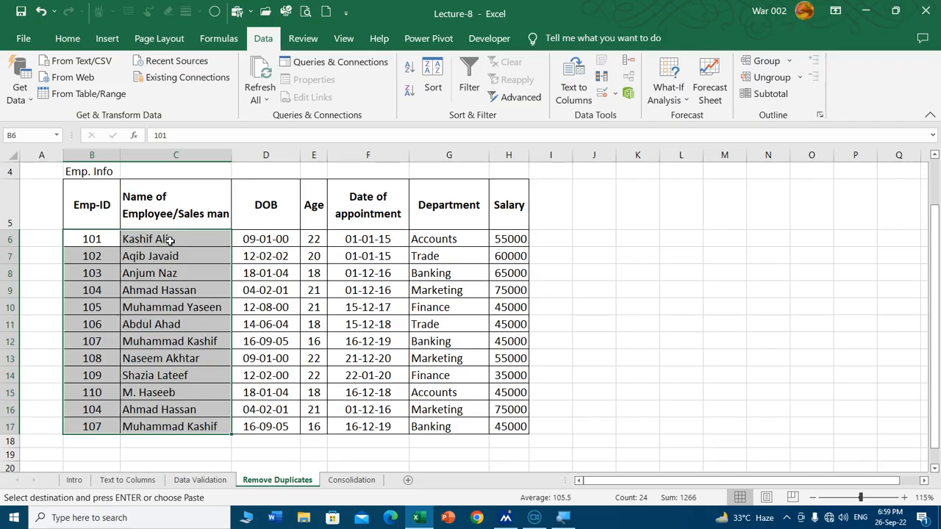
click(67, 38)
click(594, 87)
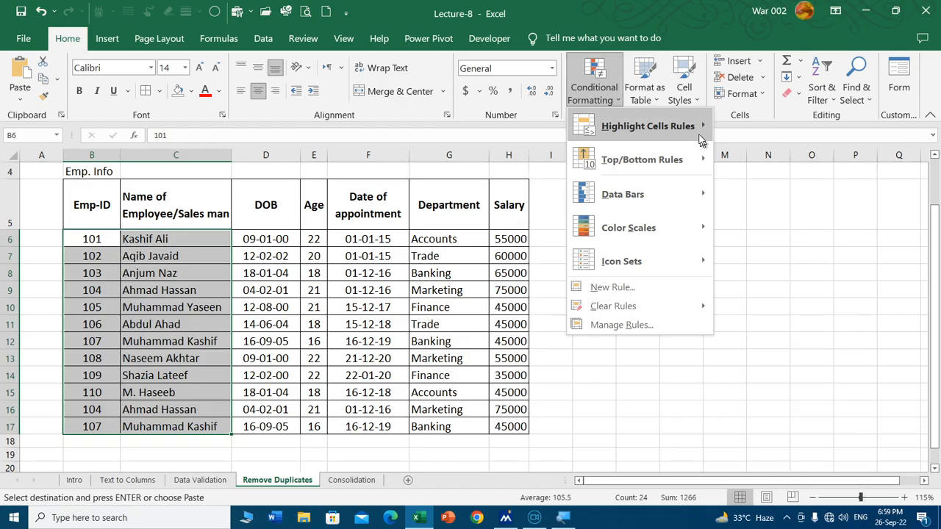
mouse_move(698, 130)
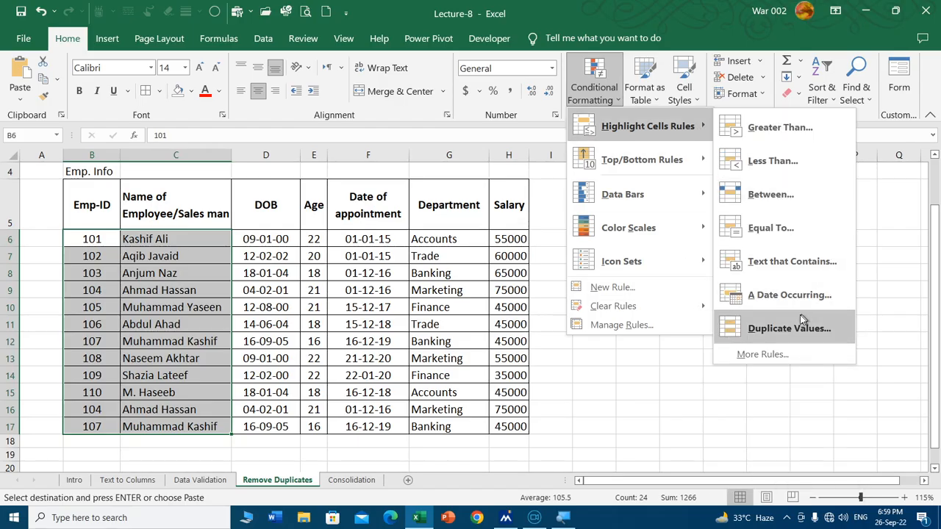
click(784, 329)
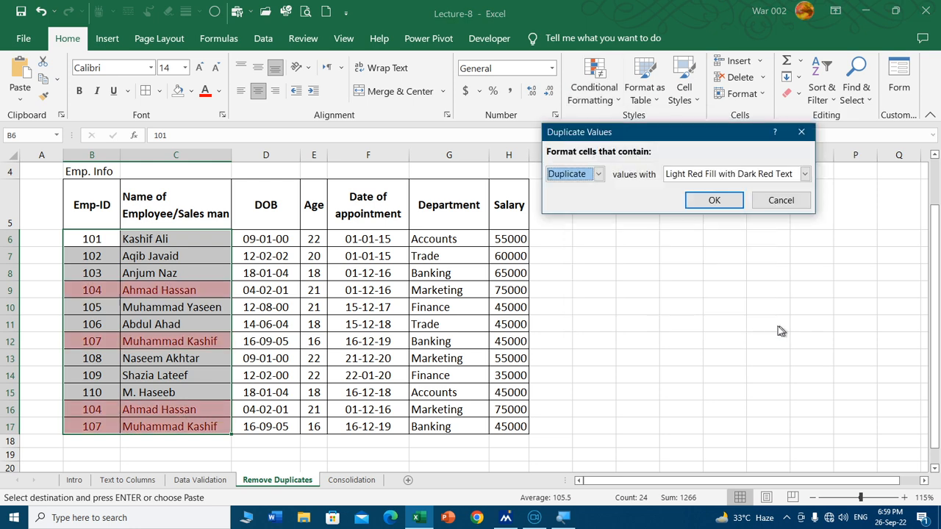
click(713, 201)
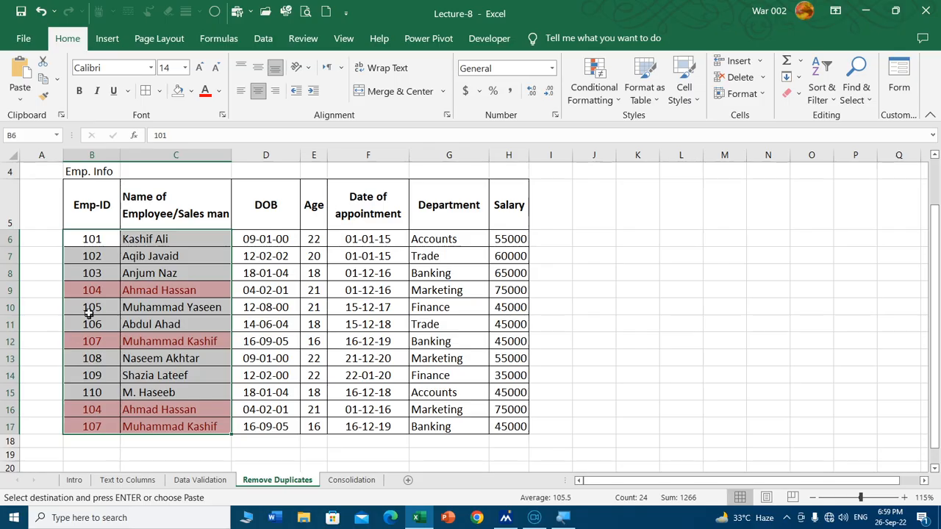
Step: Compare the highlighted employee entry in row 9 with the repeated entries in rows 16 and 17
click(101, 292)
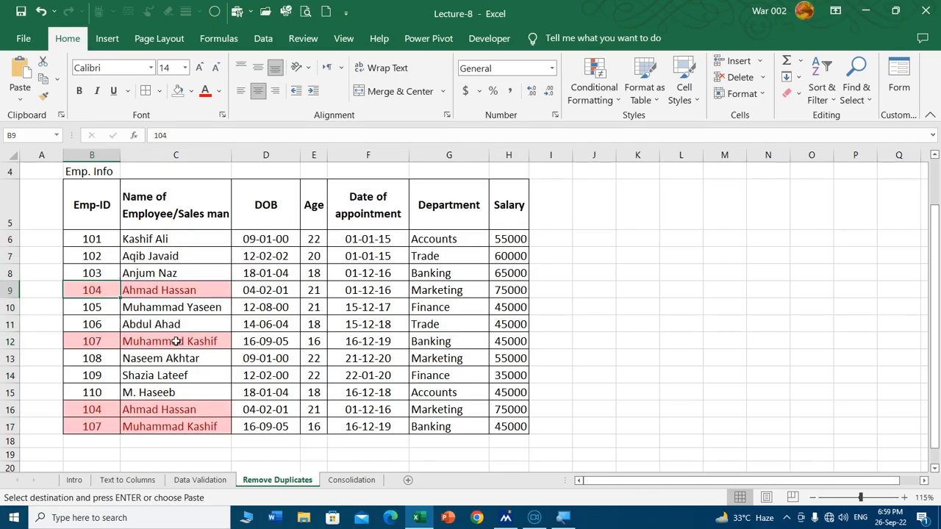
click(8, 409)
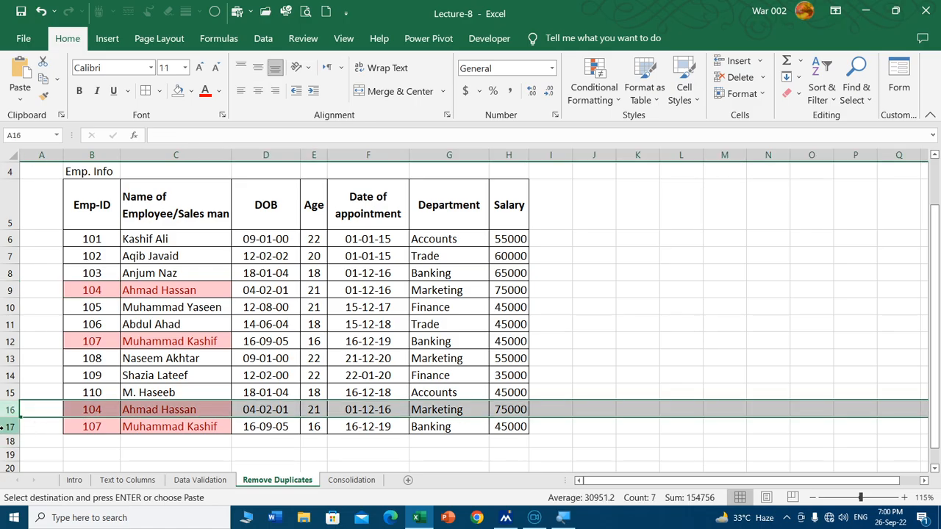
click(9, 426)
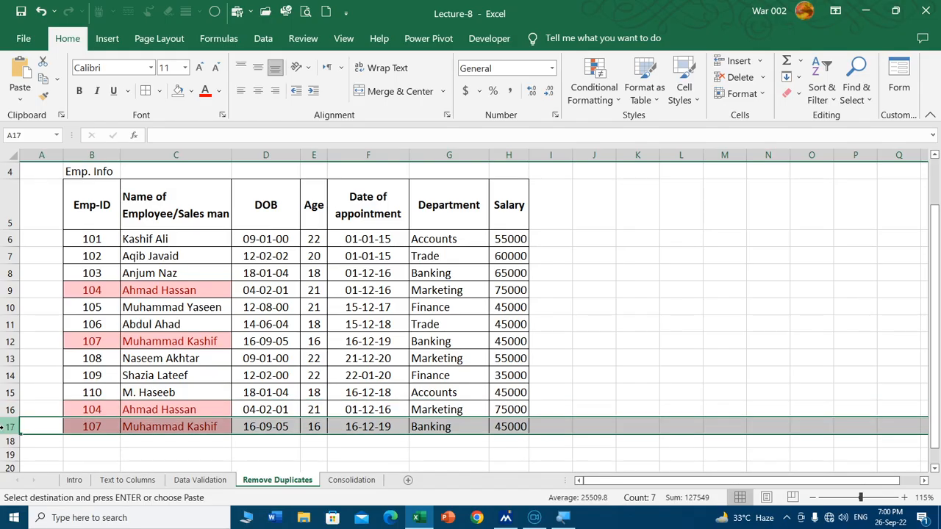
click(187, 358)
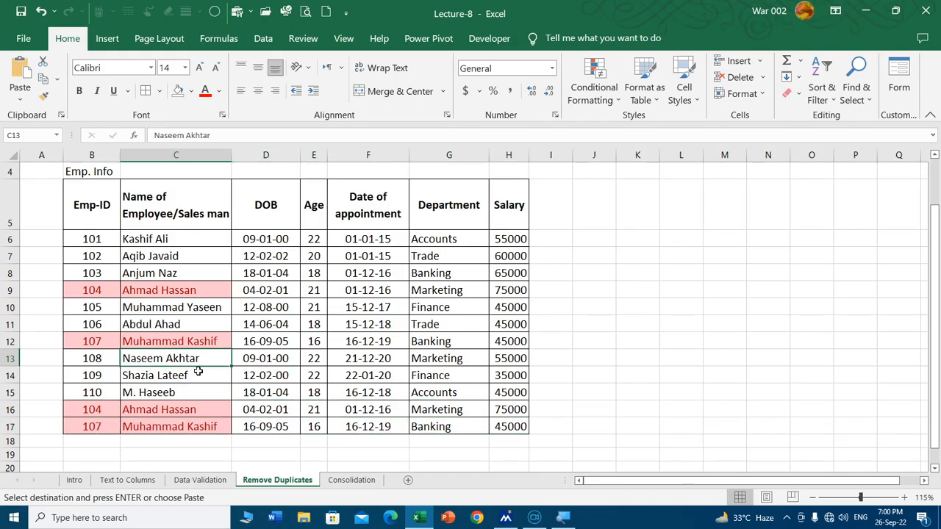
Step: Try Remove Duplicates on the employee table, comparing only the Emp-ID column with headers included, and undo the removal
click(93, 272)
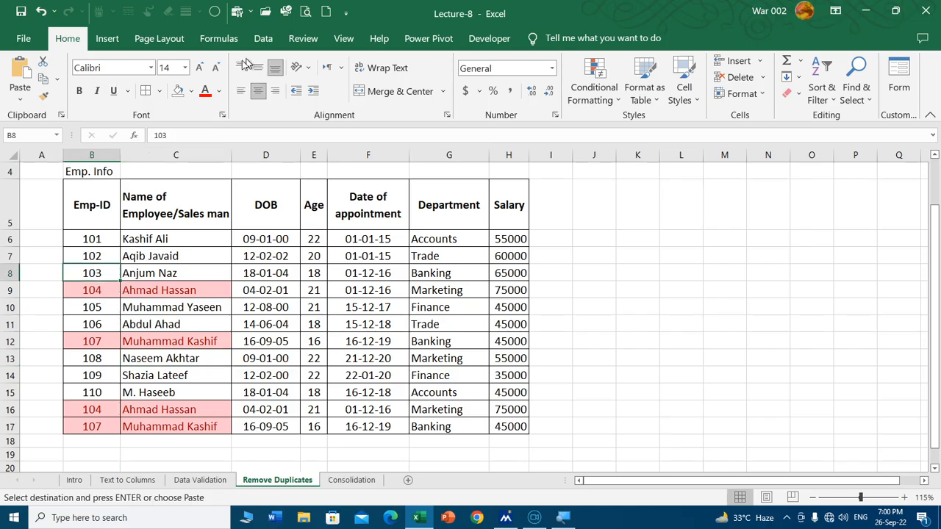
click(263, 38)
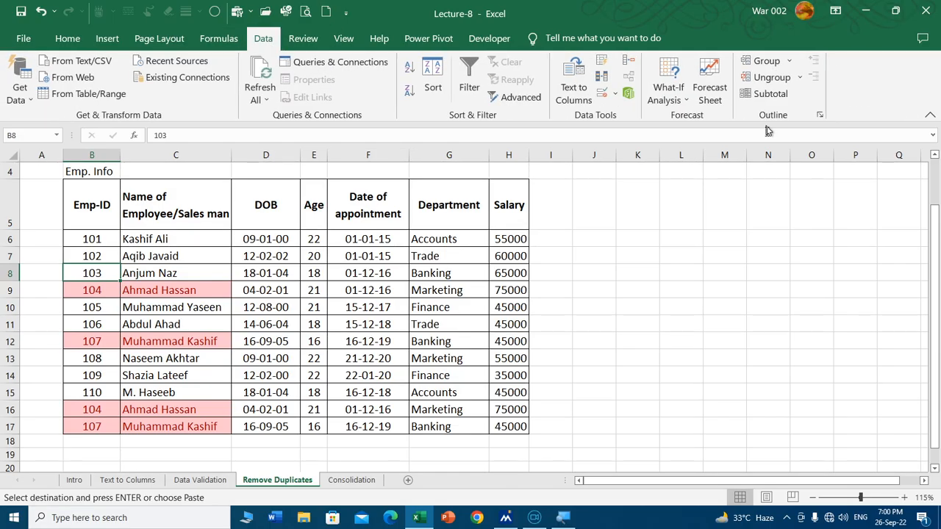
click(601, 79)
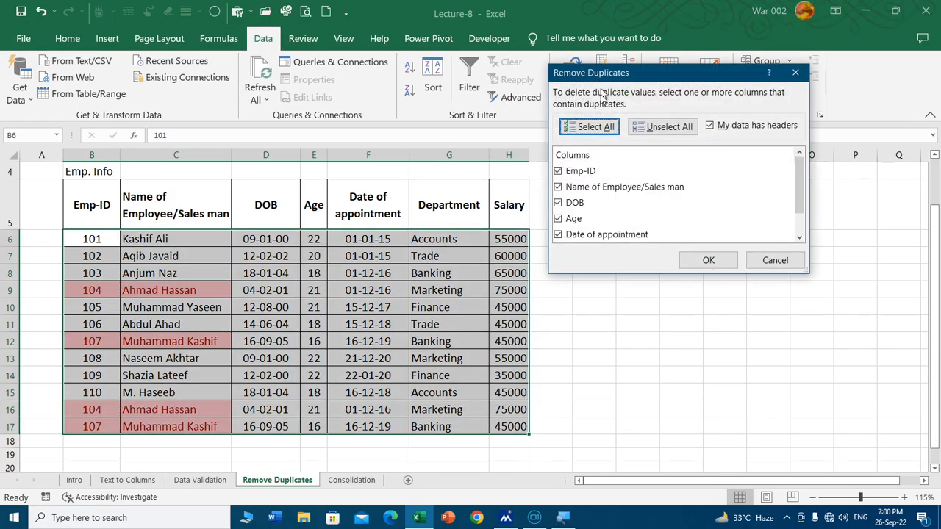
drag(647, 73, 571, 131)
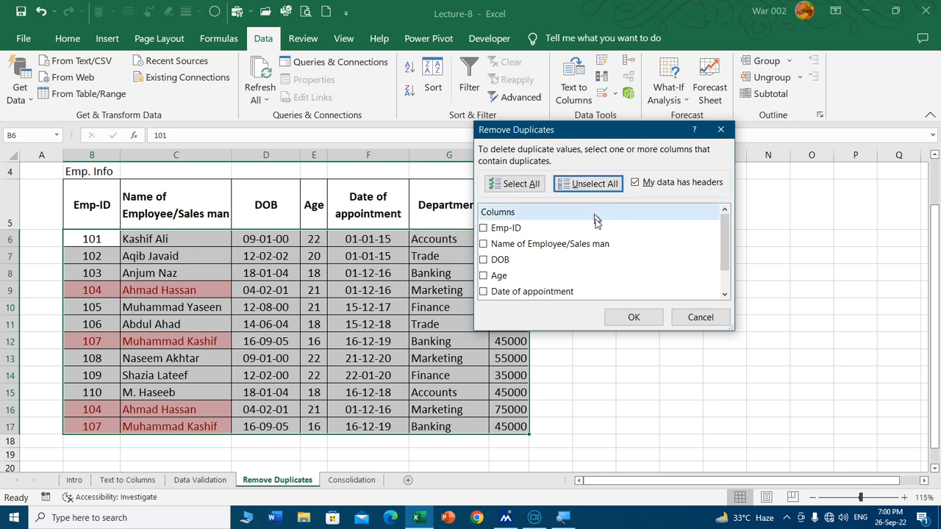
click(594, 185)
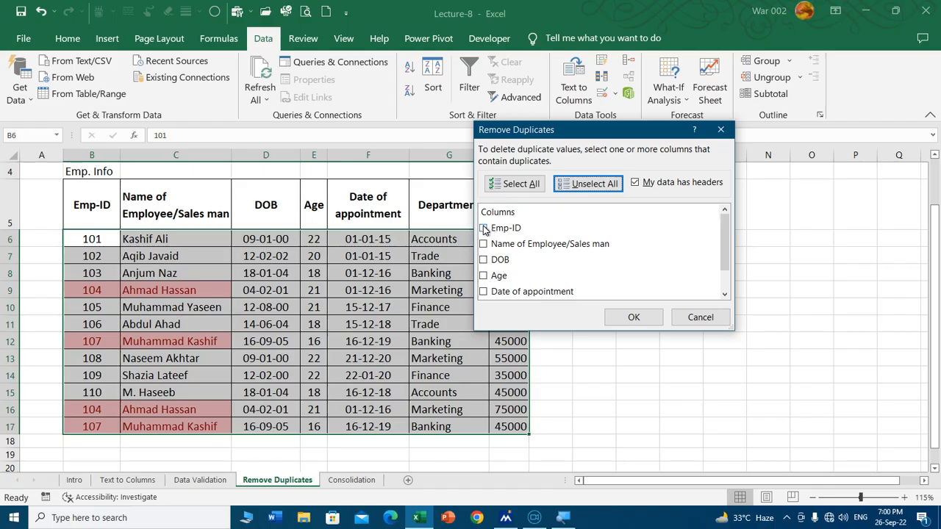
click(493, 230)
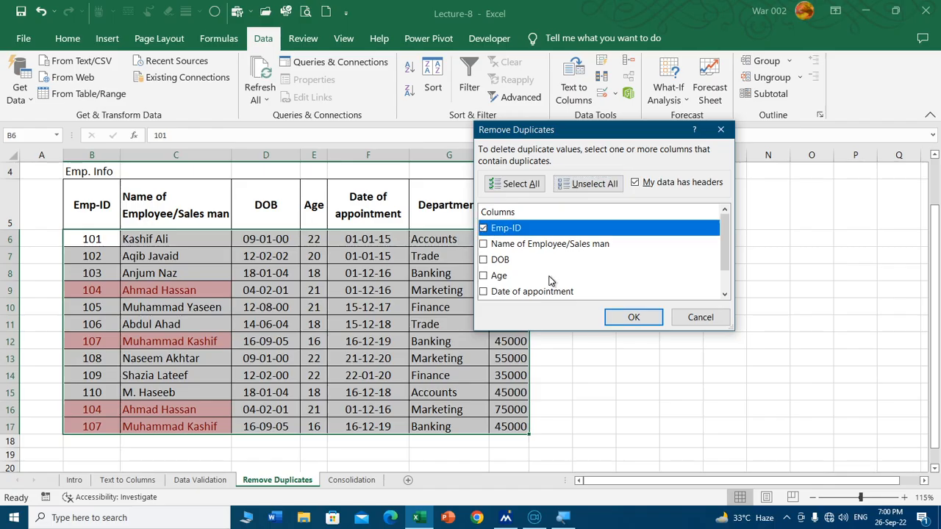
click(633, 318)
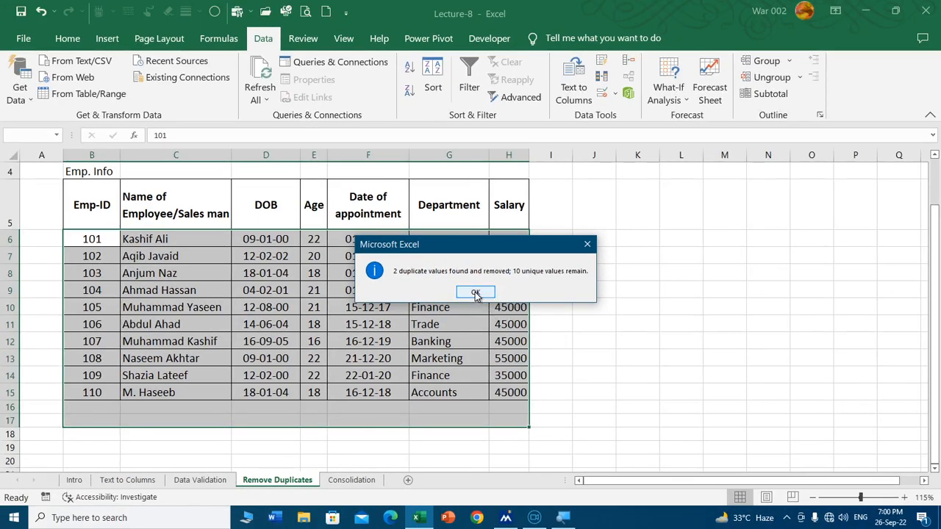
click(475, 293)
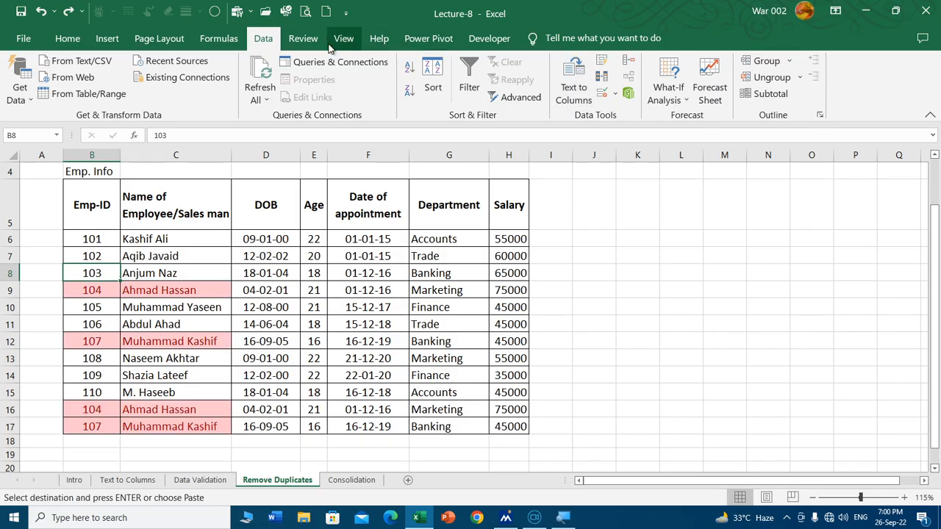
click(246, 293)
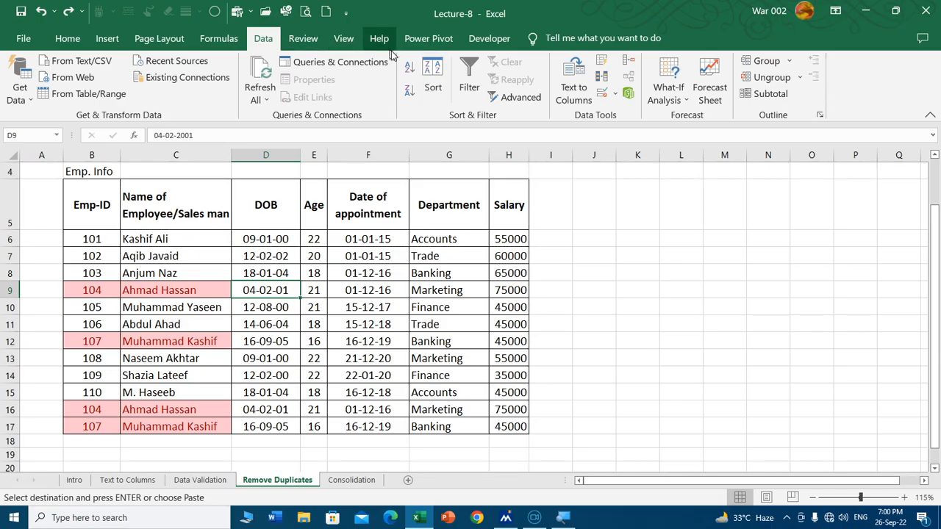
Step: Remove duplicate records from the employee table by comparing the Emp-ID and Name of Employee/Sales man columns, with headers included
click(601, 77)
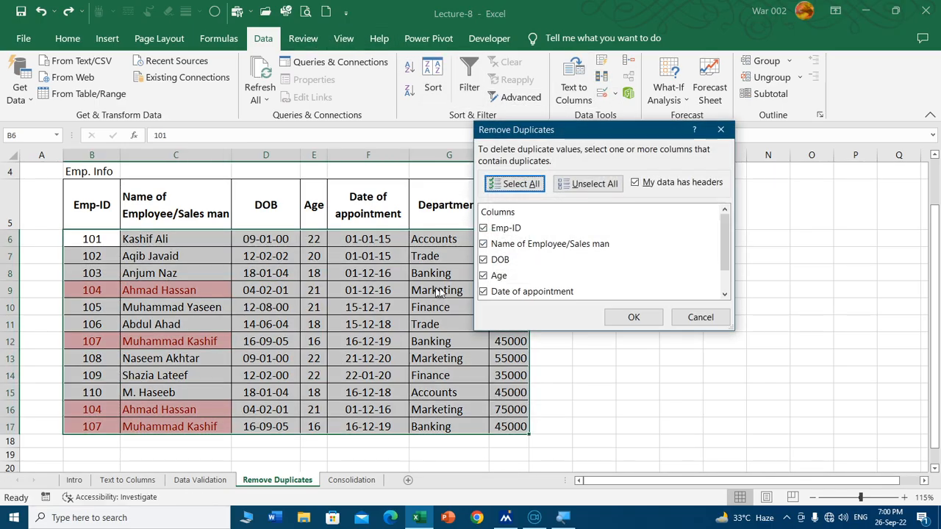
click(594, 186)
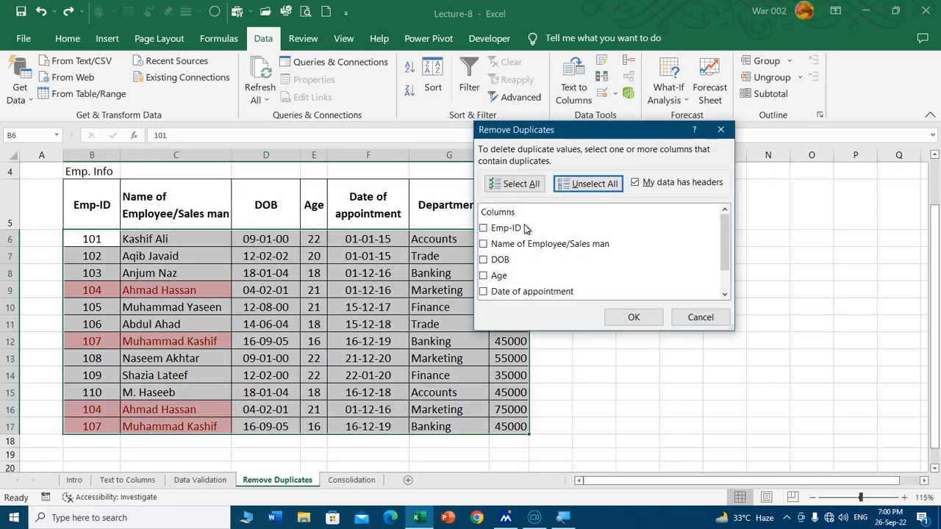
click(485, 245)
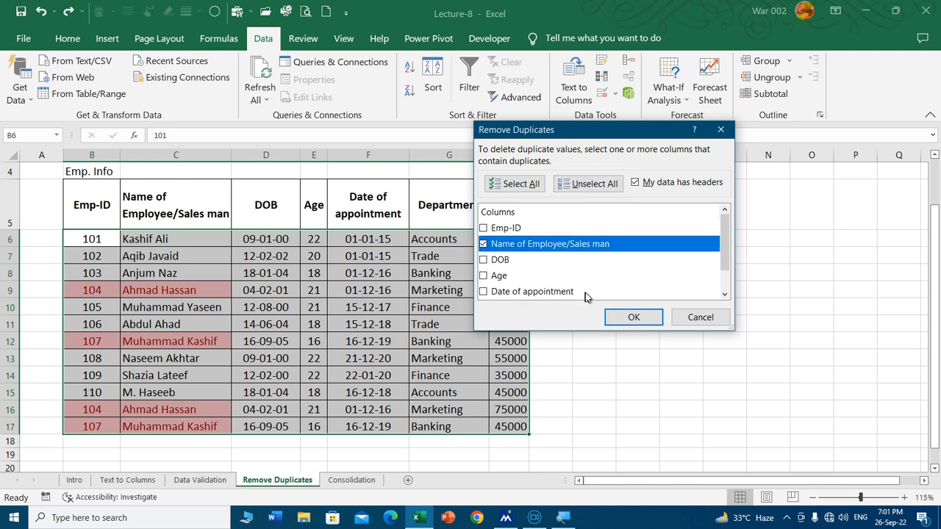
click(494, 229)
click(633, 317)
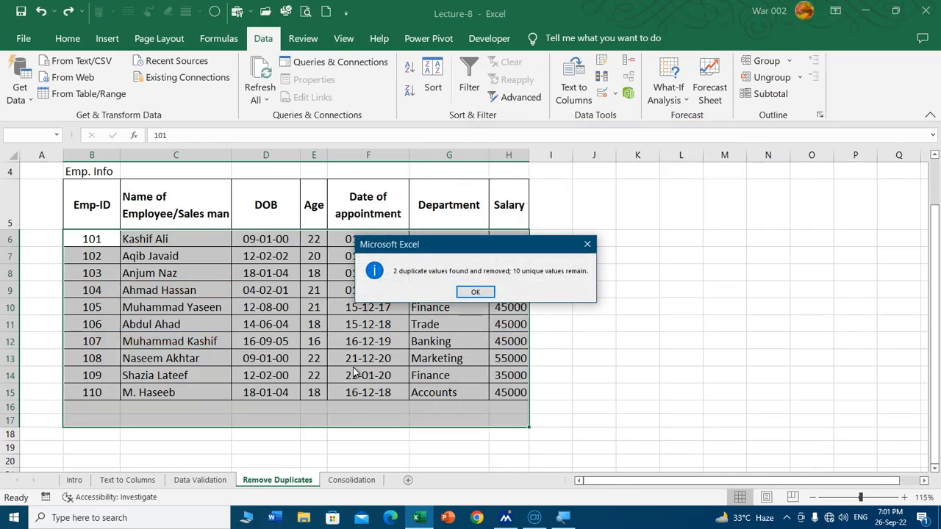
click(463, 294)
click(268, 292)
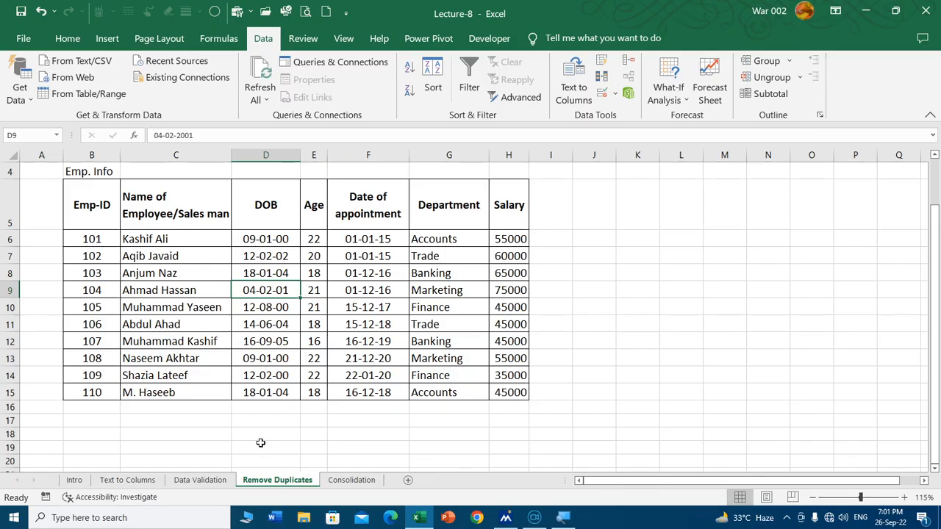
click(152, 417)
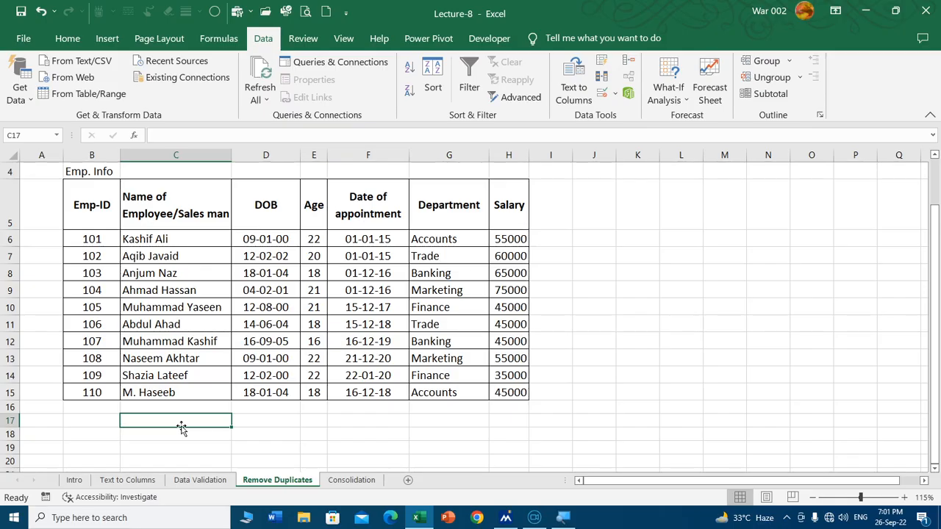
Step: Add a new conditional formatting rule to columns B and C that formats duplicate values with a red fill
click(64, 40)
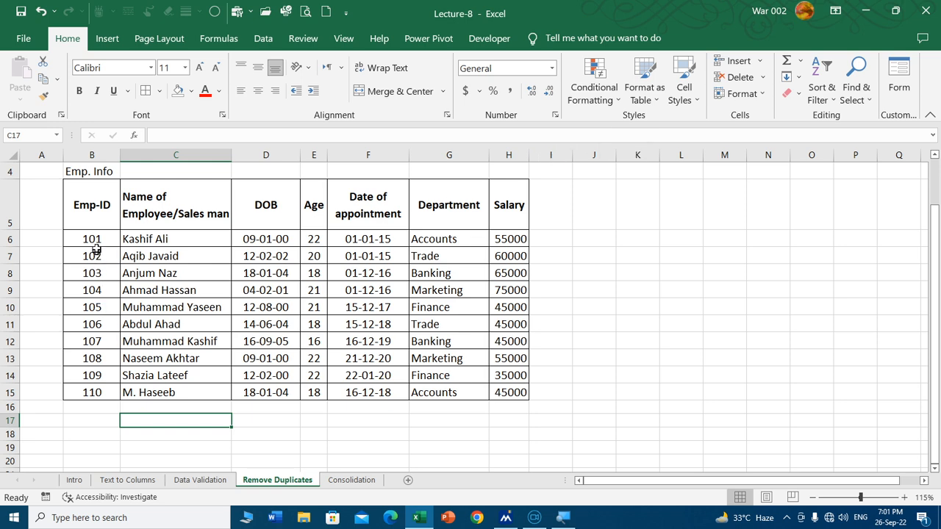
drag(107, 150, 176, 155)
click(617, 100)
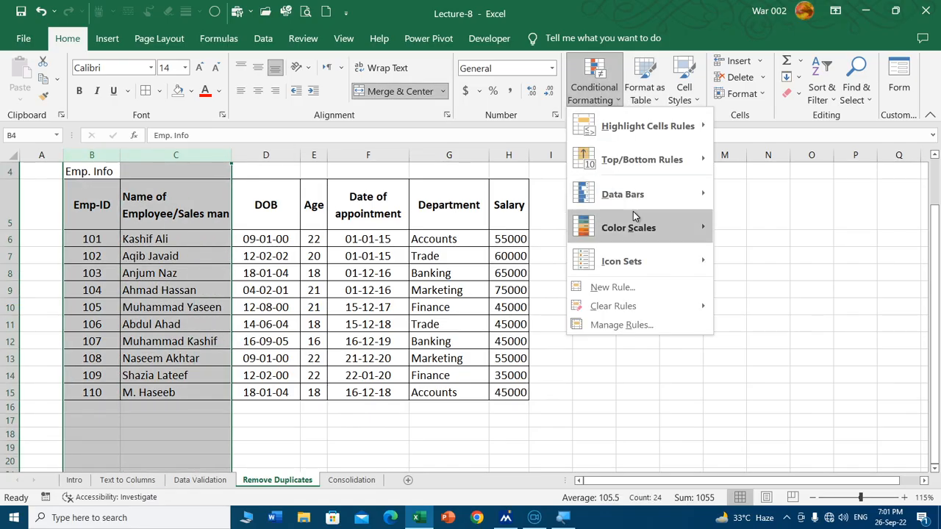
click(650, 287)
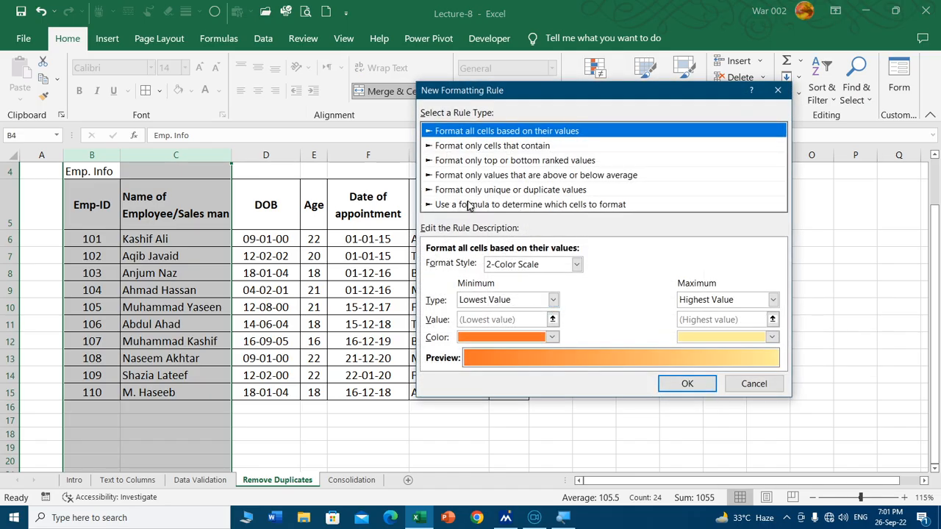
click(503, 192)
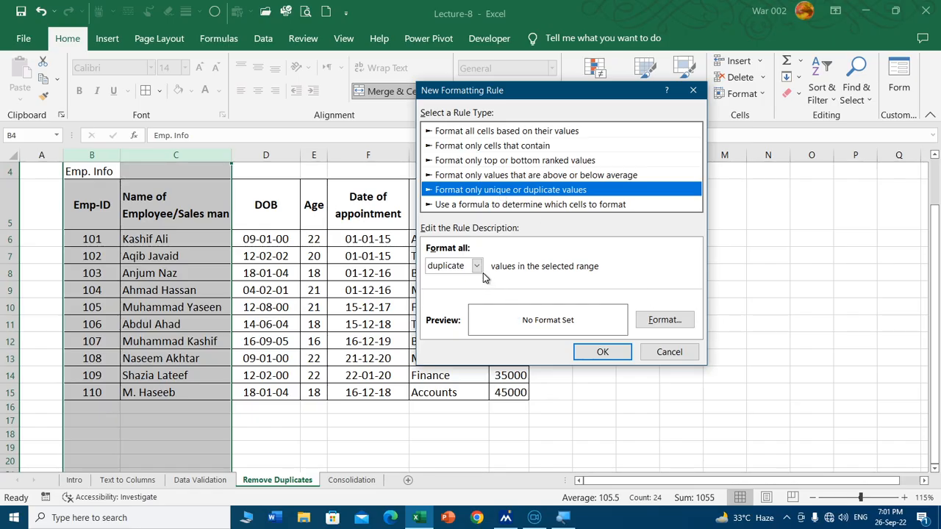
click(667, 323)
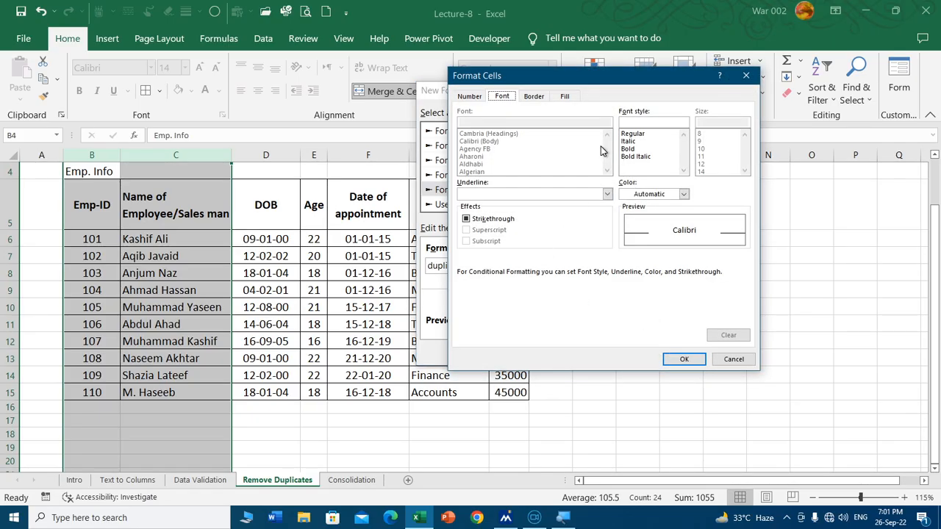
click(565, 98)
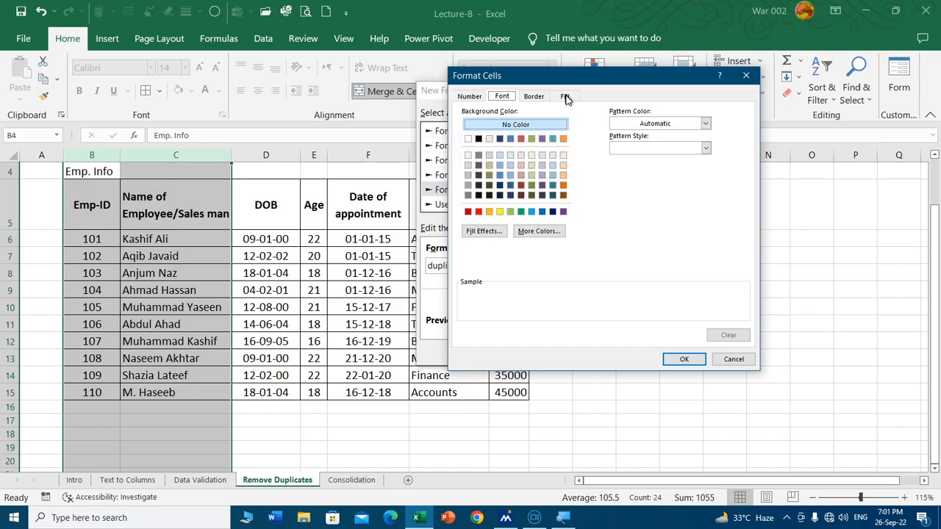
click(479, 211)
click(684, 359)
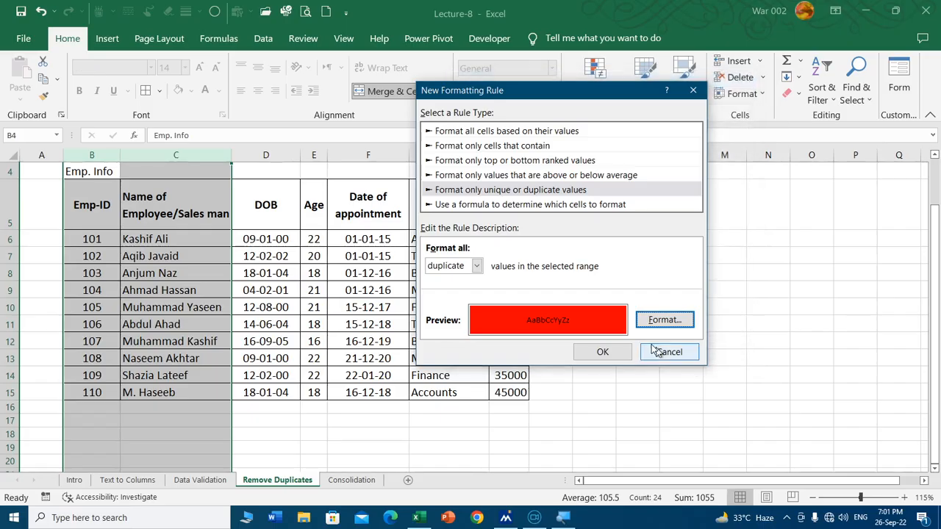
click(604, 352)
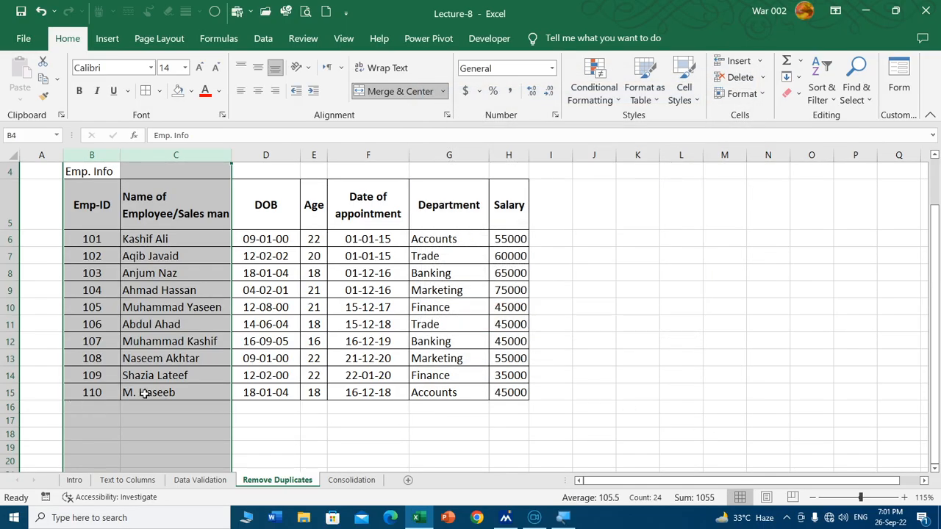
Step: Test the duplicate rule by entering 107 in B16 below the employee table, and undo the entry
scroll(141, 385, down, 1)
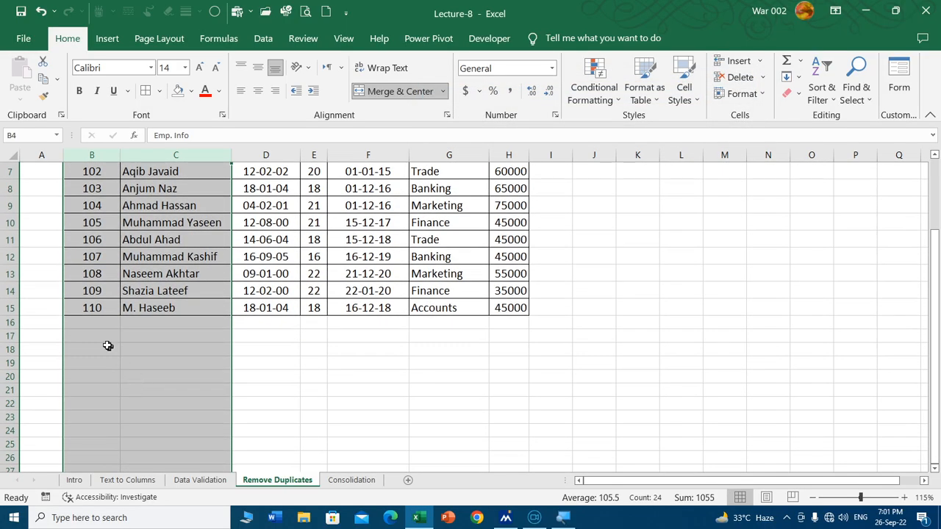
click(95, 321)
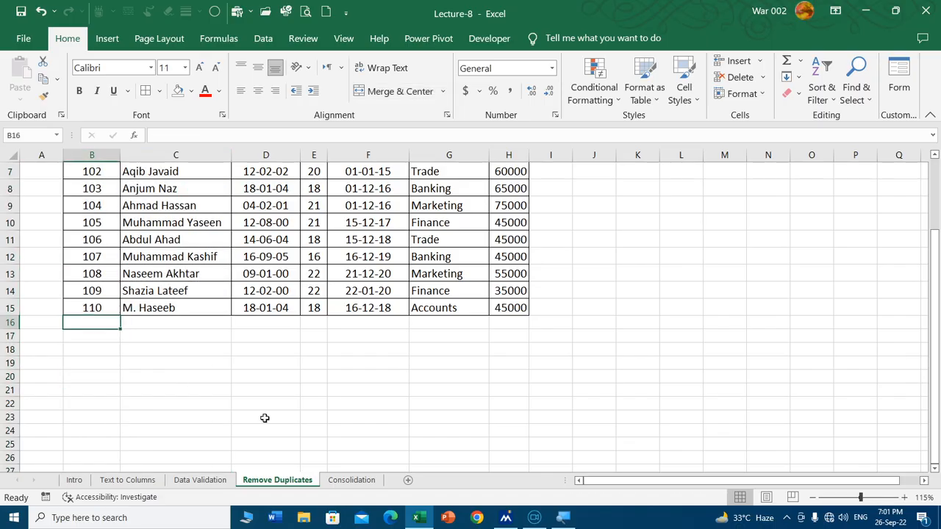
text(107)
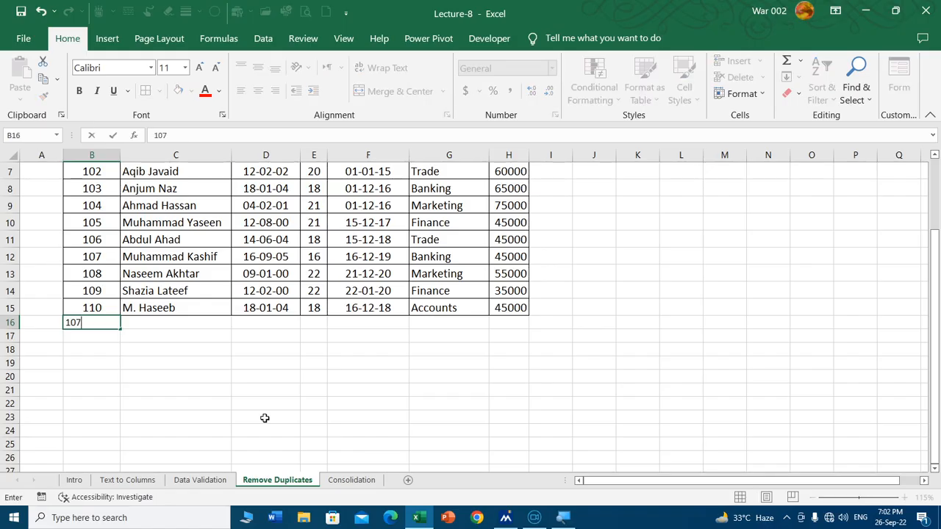
key(Return)
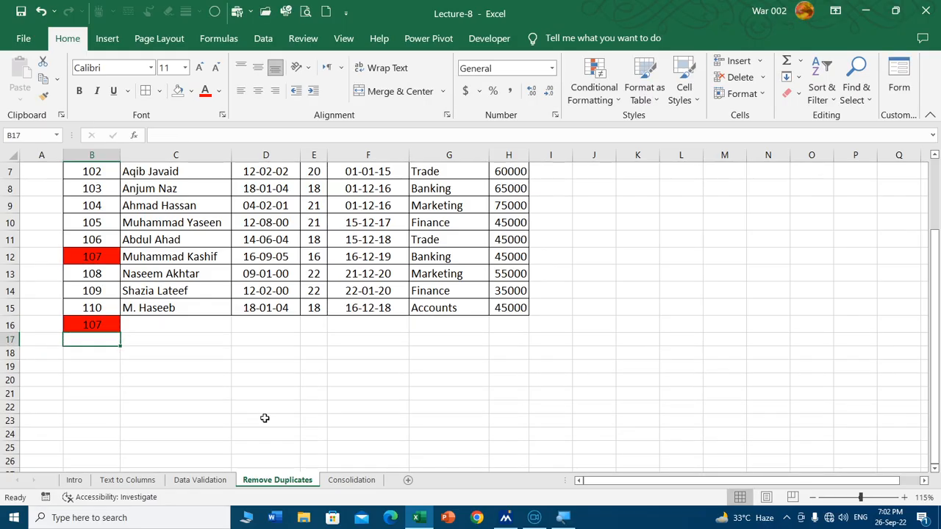
scroll(244, 410, up, 3)
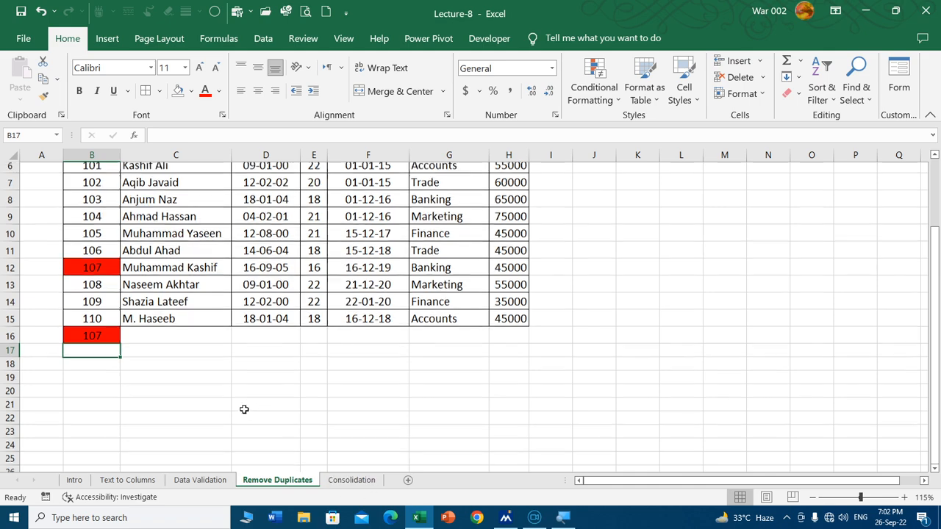
scroll(177, 395, down, 1)
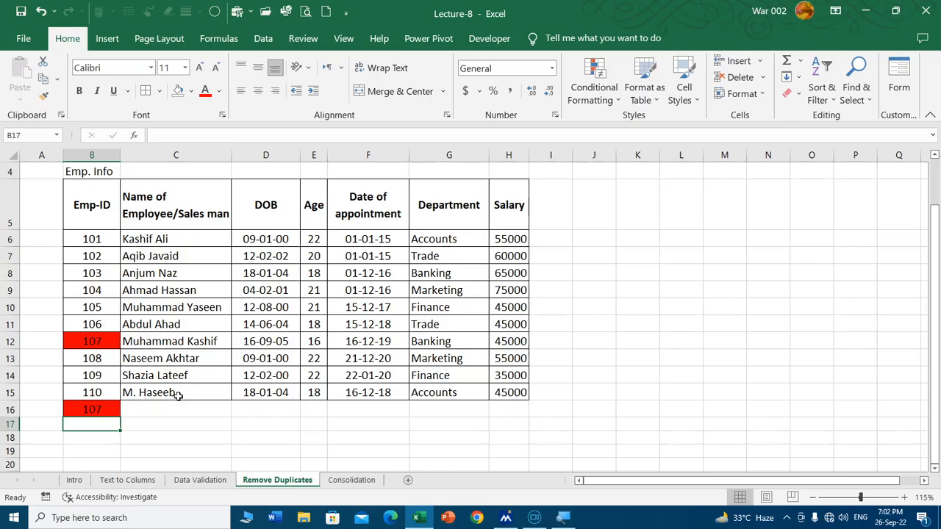
key(ctrl+z)
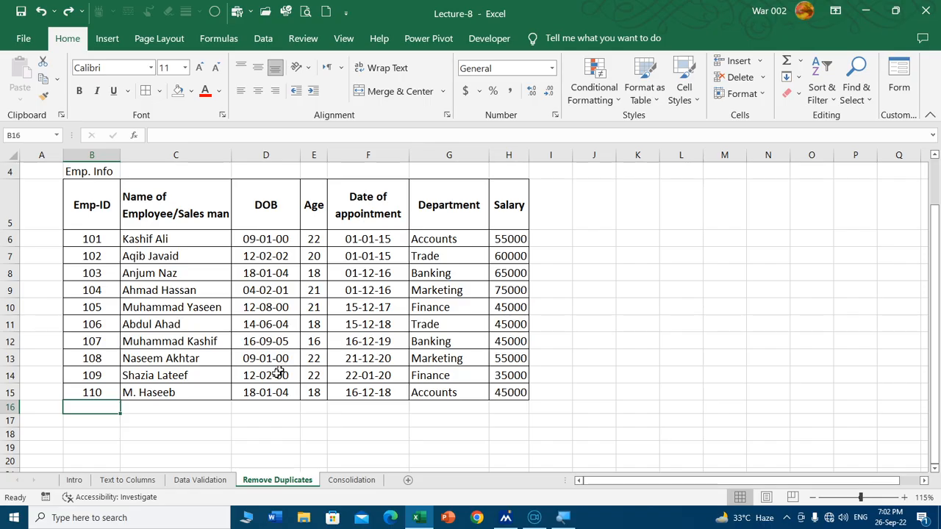
Step: Check the topic list on the Intro sheet, and open the Data Validation sheet to look over its Example 01 result table
click(75, 480)
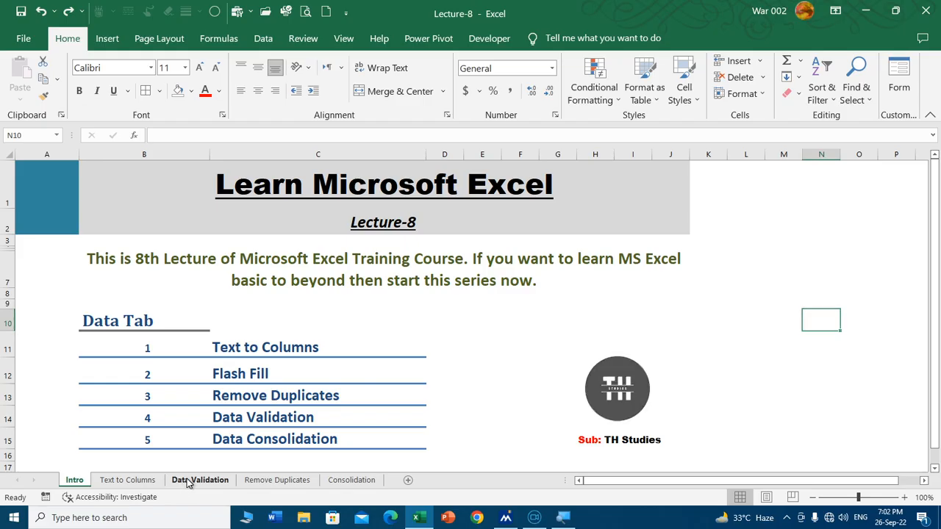
click(187, 485)
click(321, 242)
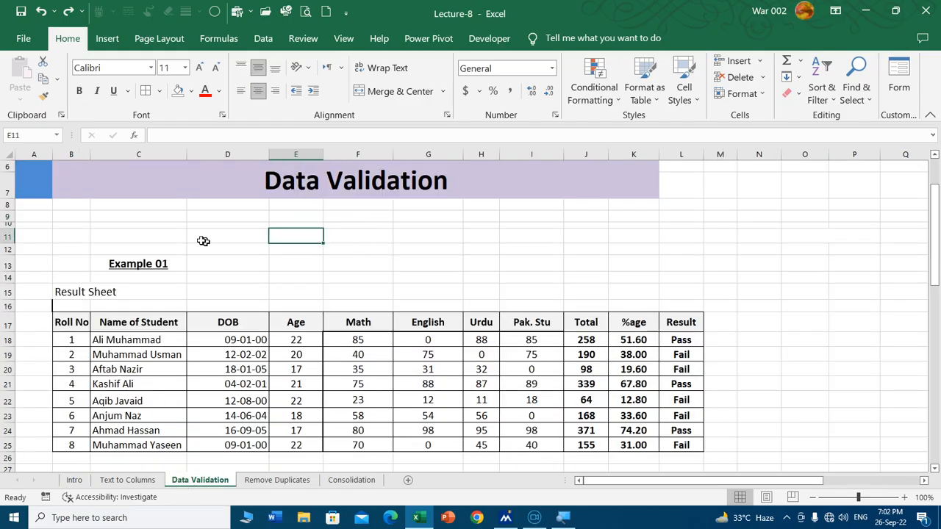
scroll(190, 239, down, 1)
scroll(265, 236, up, 1)
scroll(358, 223, down, 1)
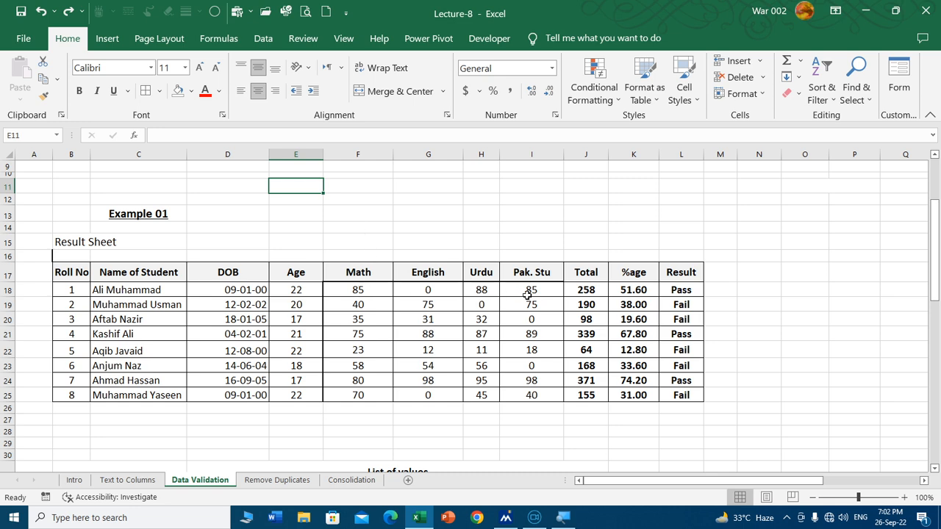
Step: Open Data Validation for the subject marks in F18:I25 and allow only whole numbers
drag(373, 290, 535, 394)
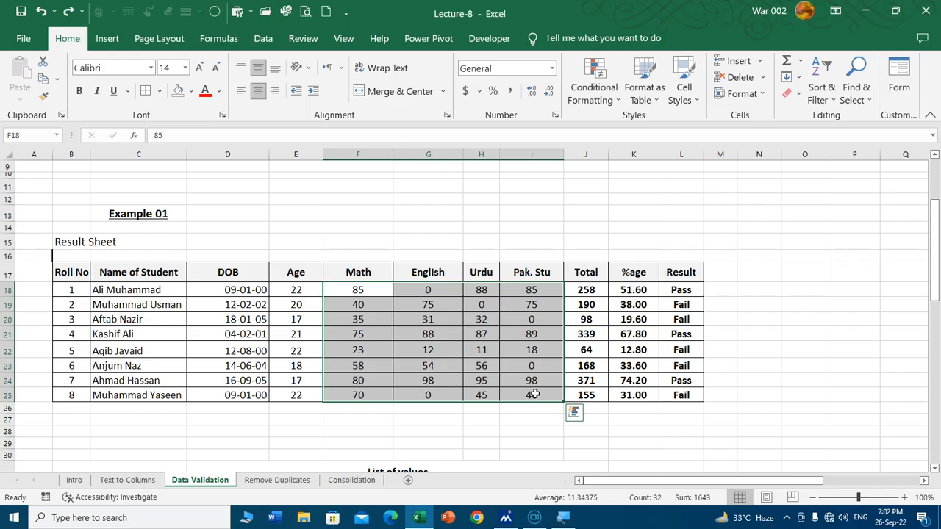
scroll(535, 394, down, 2)
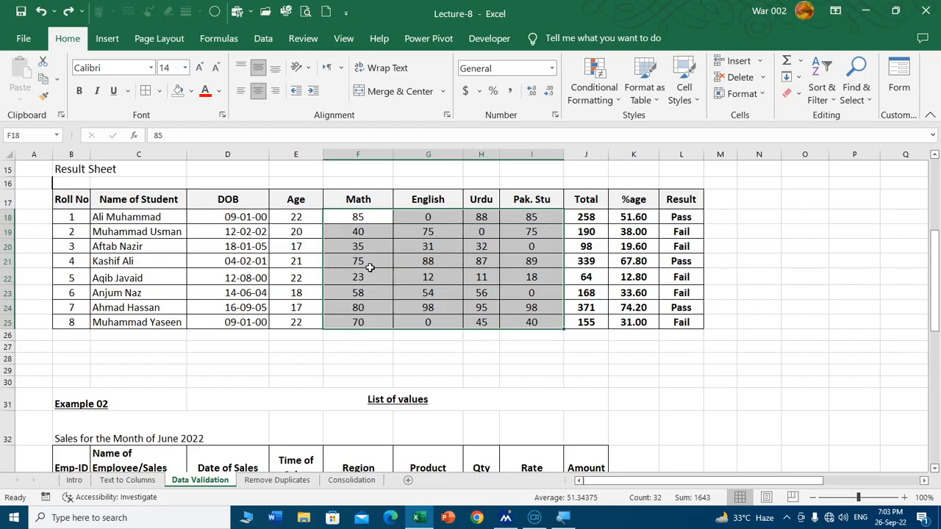
click(263, 38)
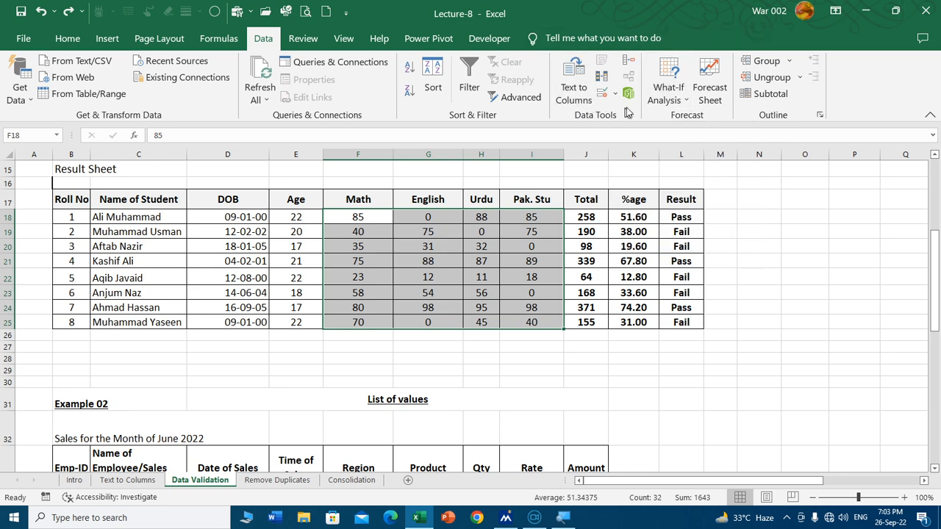
click(604, 96)
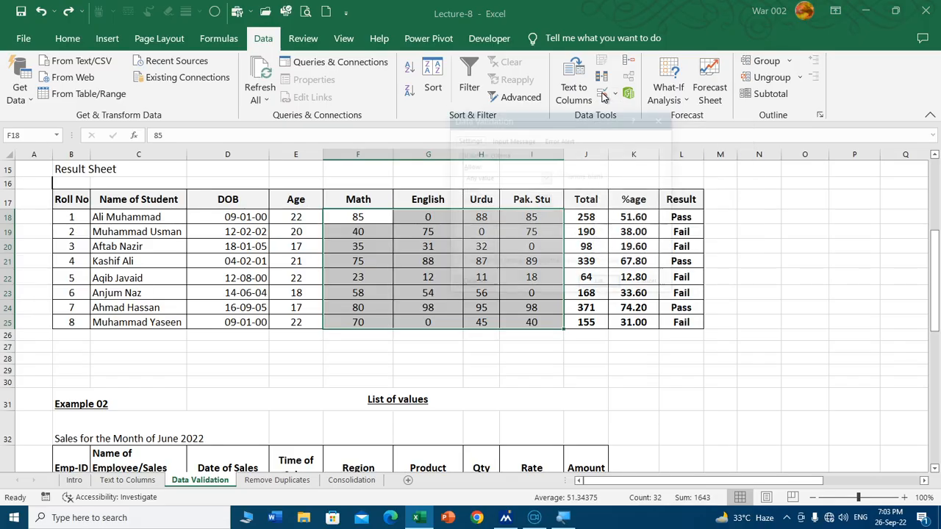
drag(565, 115, 505, 110)
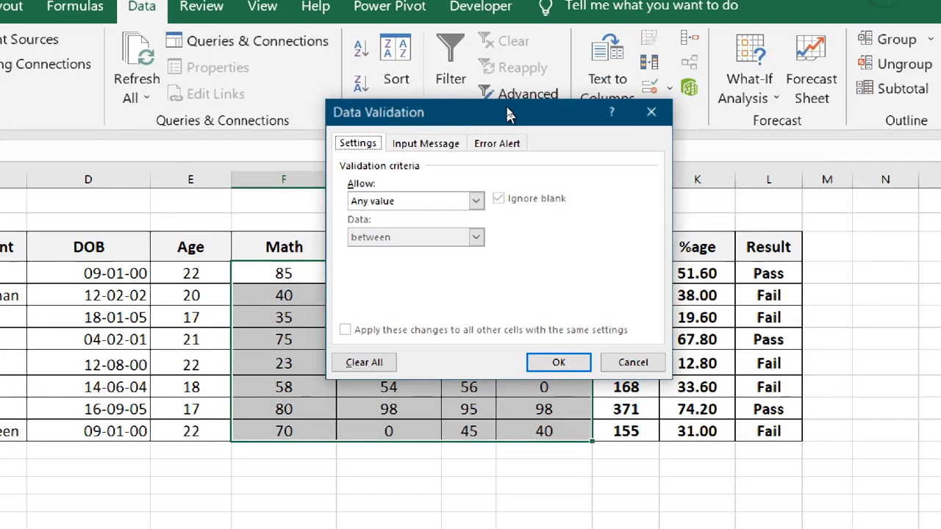
drag(517, 114, 661, 93)
drag(735, 88, 740, 85)
click(677, 170)
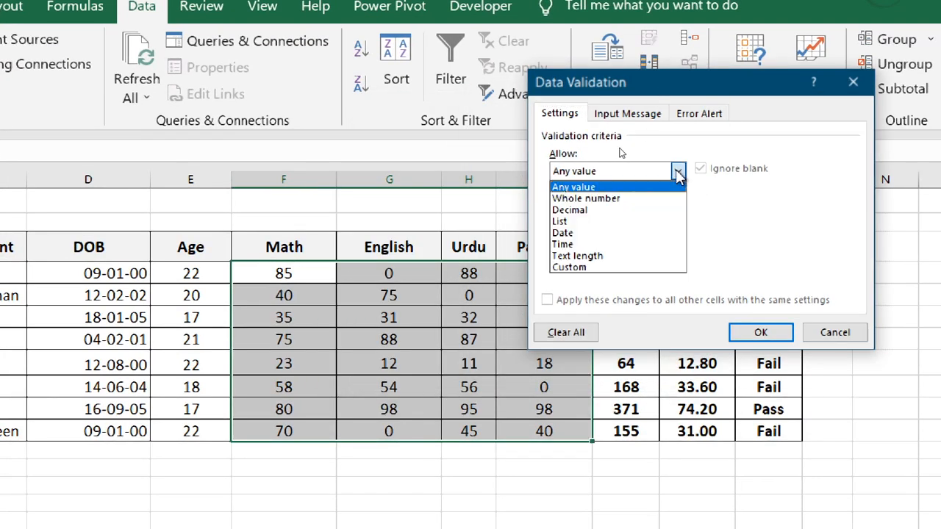
click(613, 200)
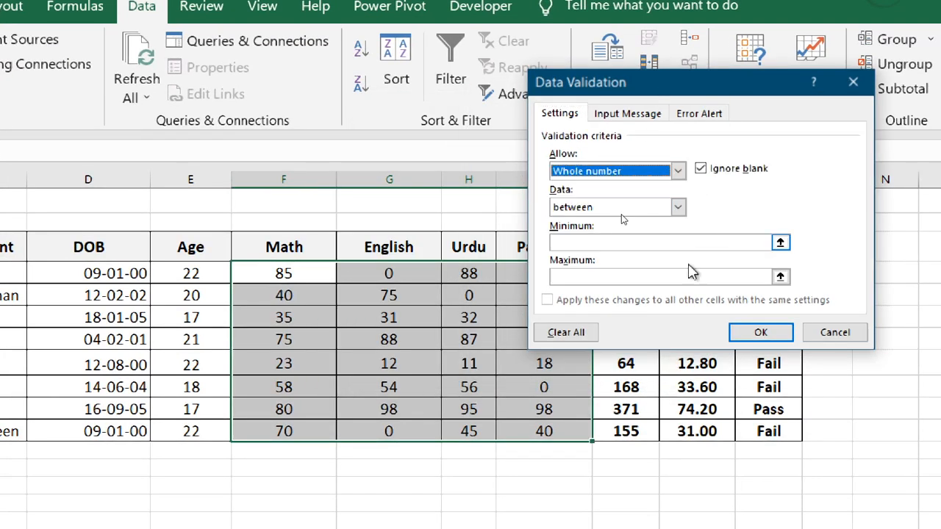
Step: Limit the allowed marks to between a minimum of 0 and a maximum of 100
click(580, 241)
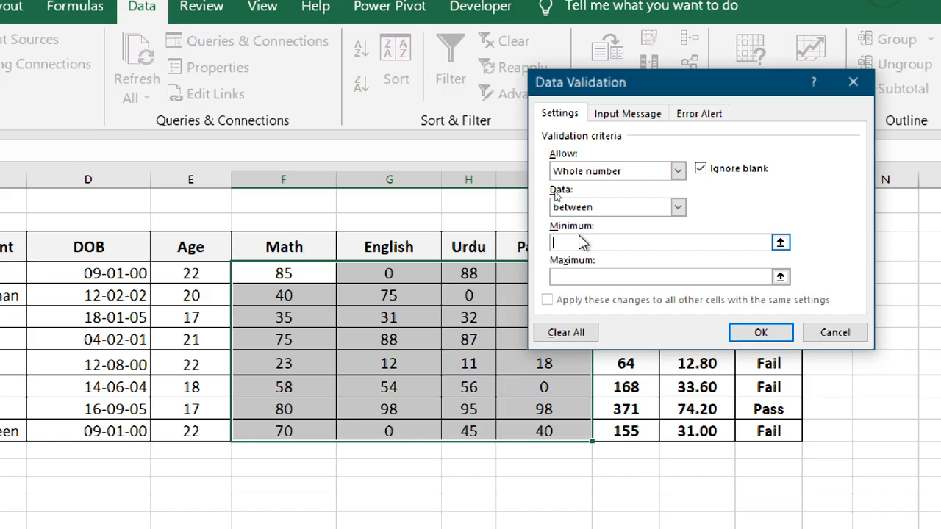
text(0)
click(746, 274)
text(100)
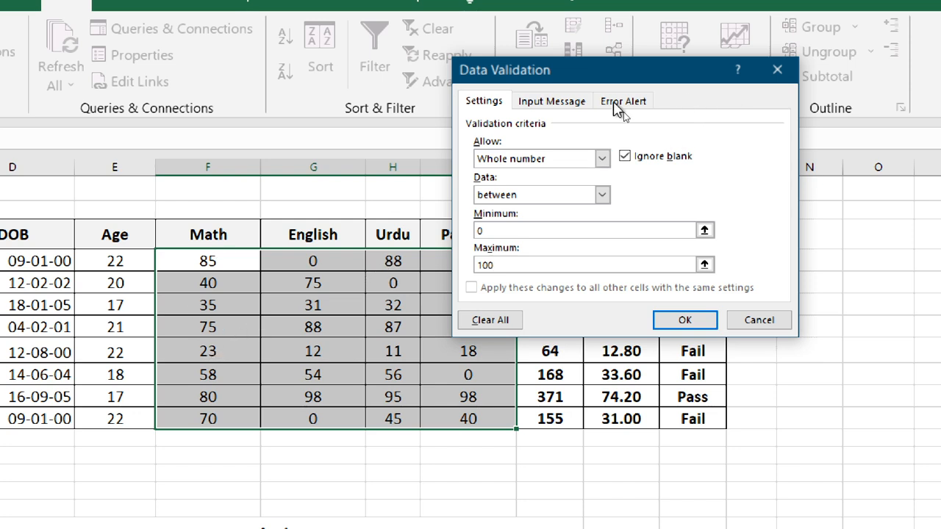
Step: Give the input message for the marks cells the title Alert
click(567, 103)
click(566, 181)
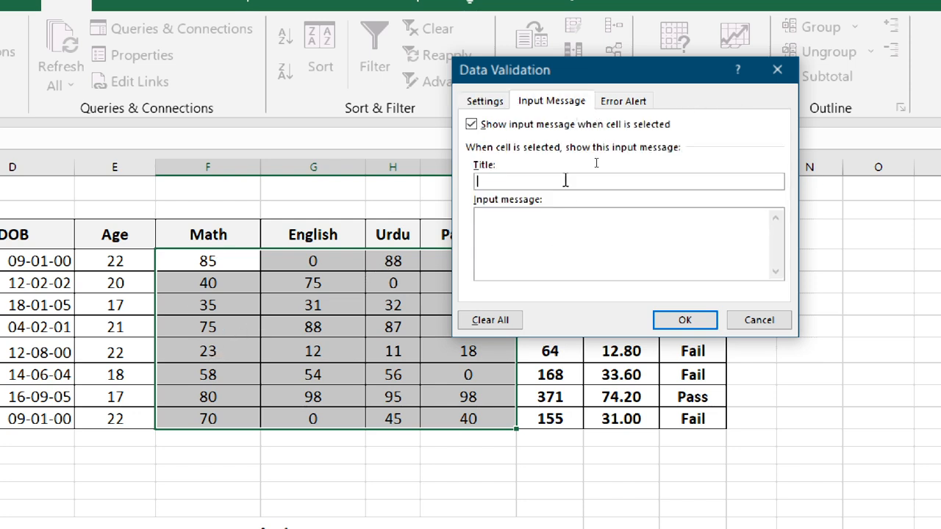
text(Alert)
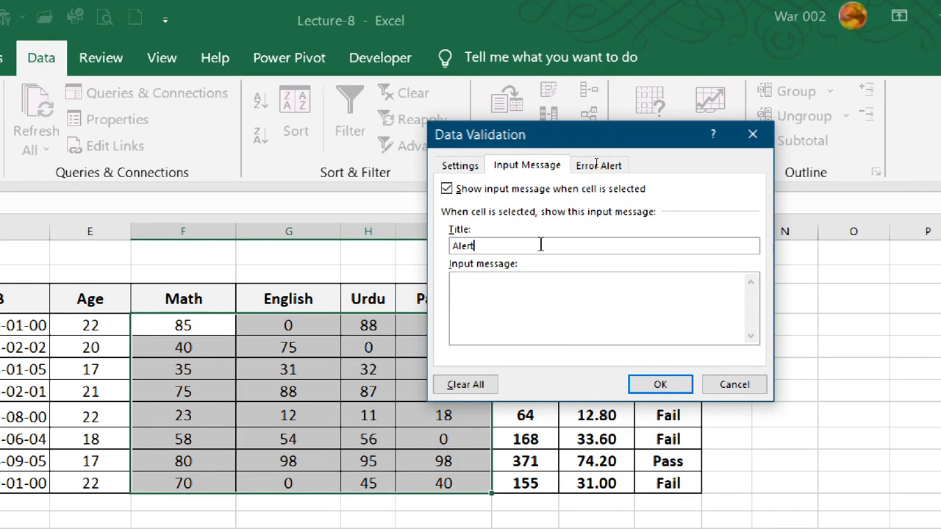
Step: Set the input message text for the marks cells to "Type Marks of Students b/w 0-100"
key(Tab)
text(Type)
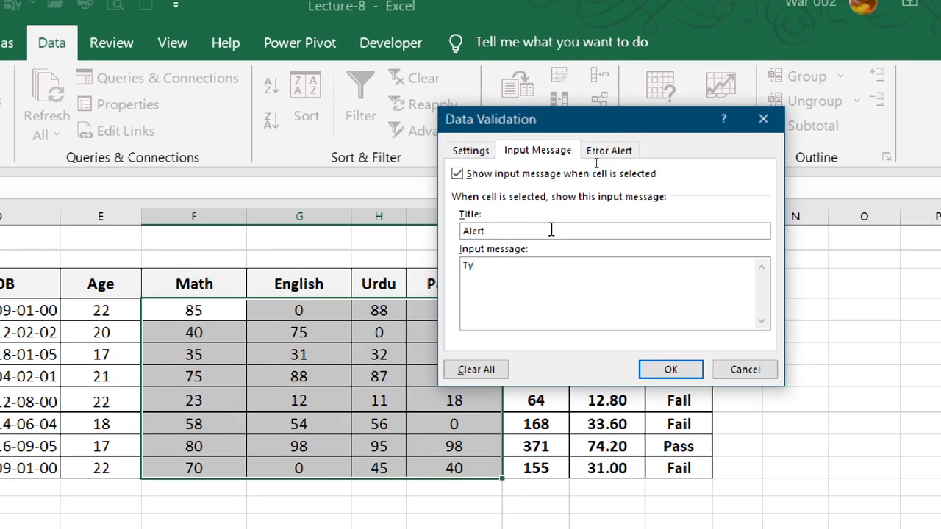
text( M)
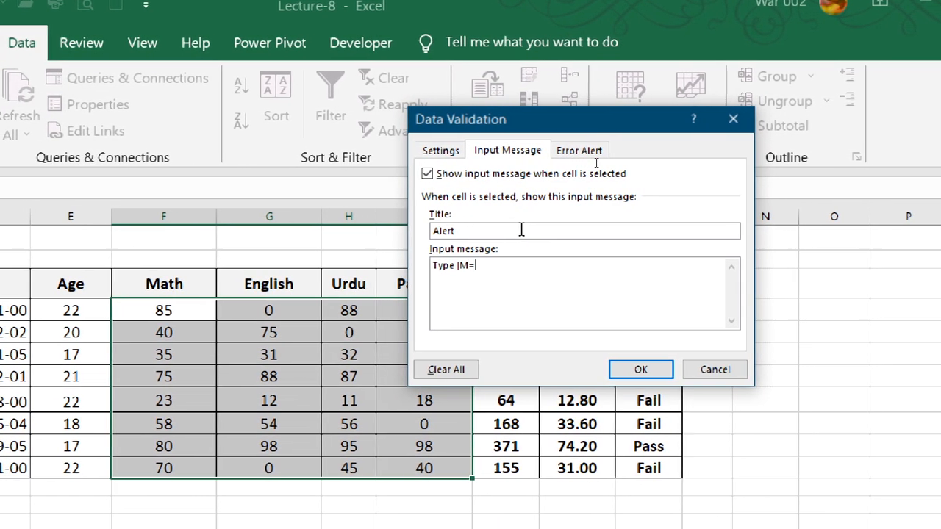
key(BackSpace)
text(Marks of Stu)
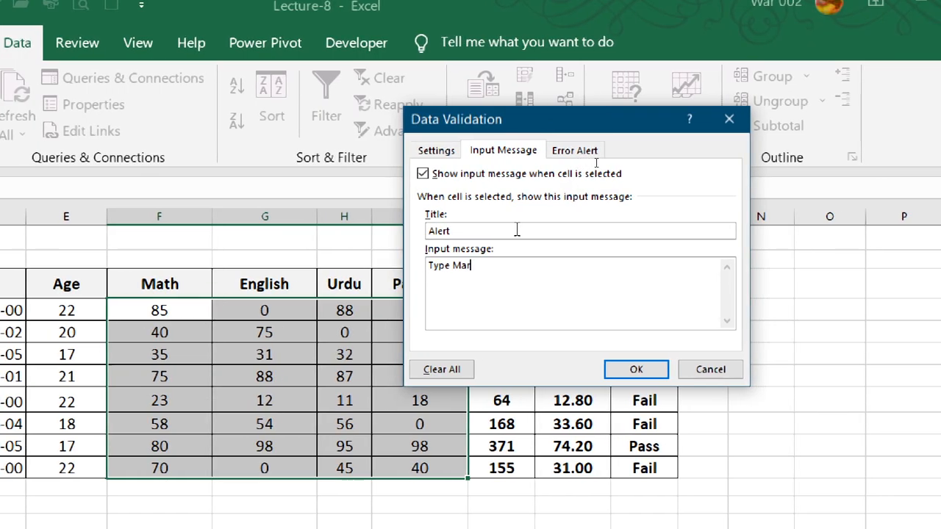
text(de)
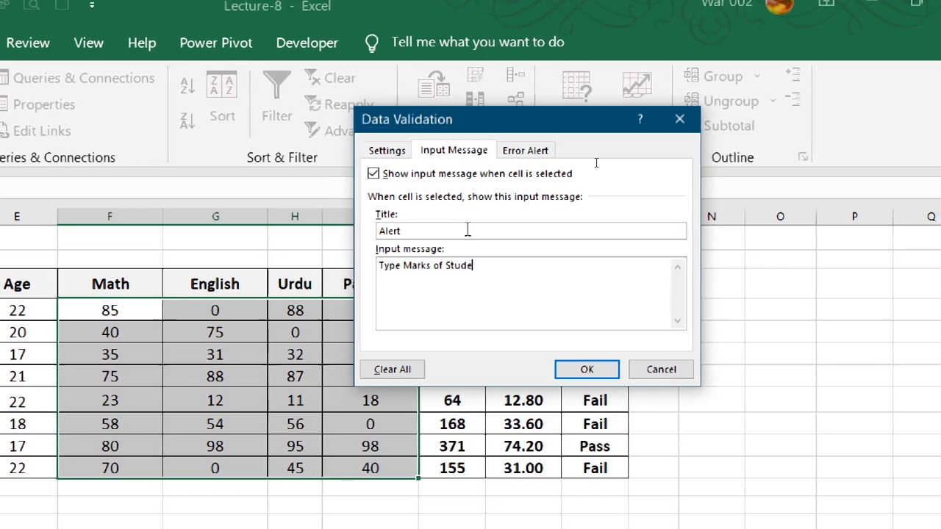
text(nts)
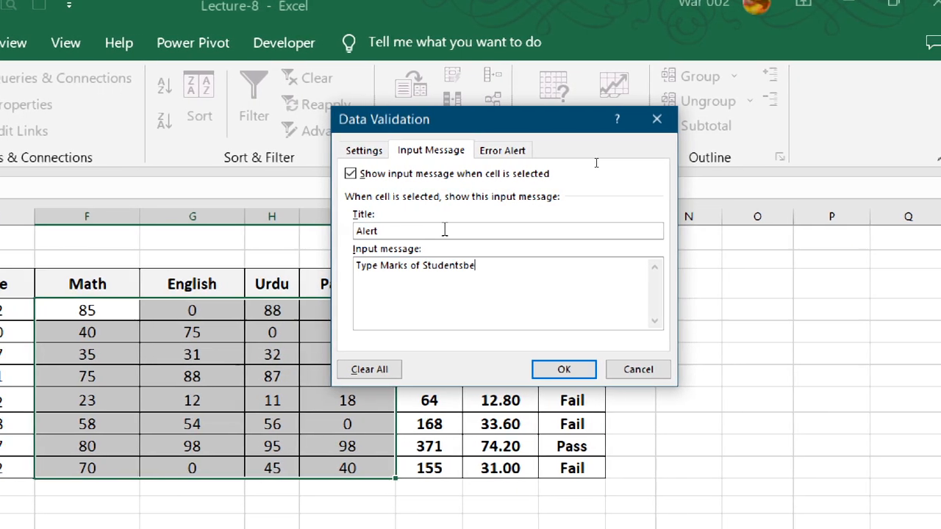
text( b/w )
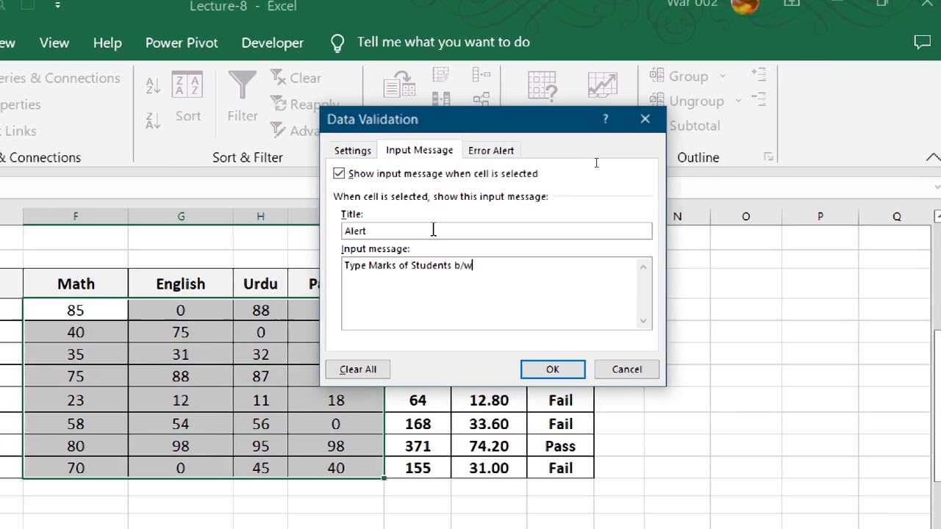
text(0-100)
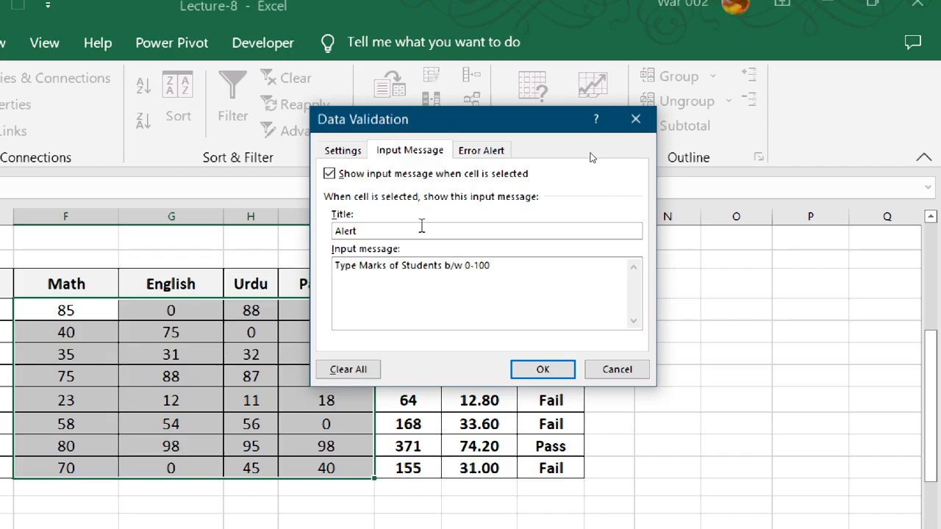
Step: Set a Stop-style error alert titled Stop with the message "Type marks b/w 0-100", and apply the validation
click(484, 152)
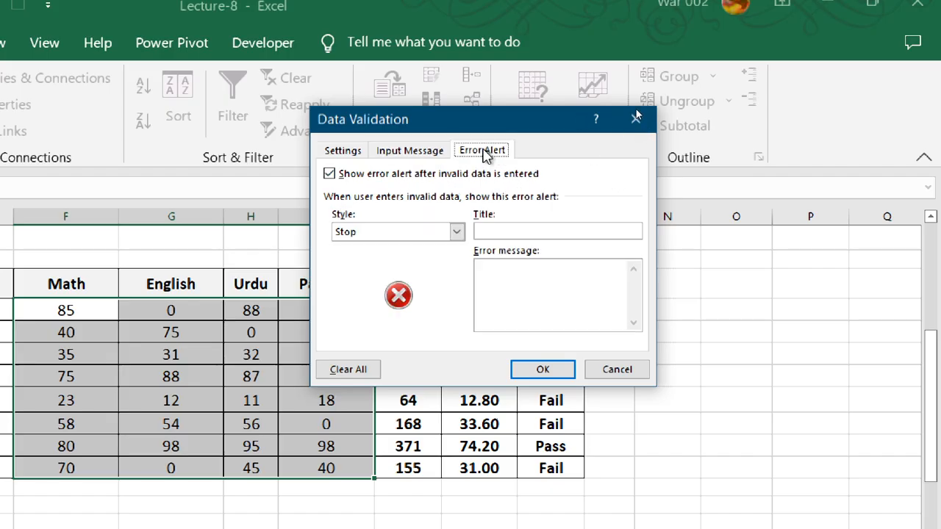
click(499, 232)
text(Stop)
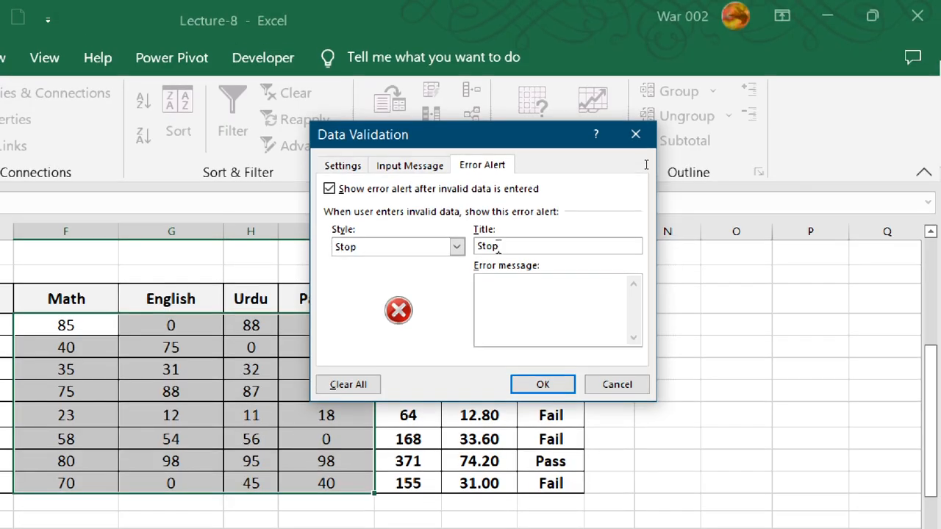
key(Tab)
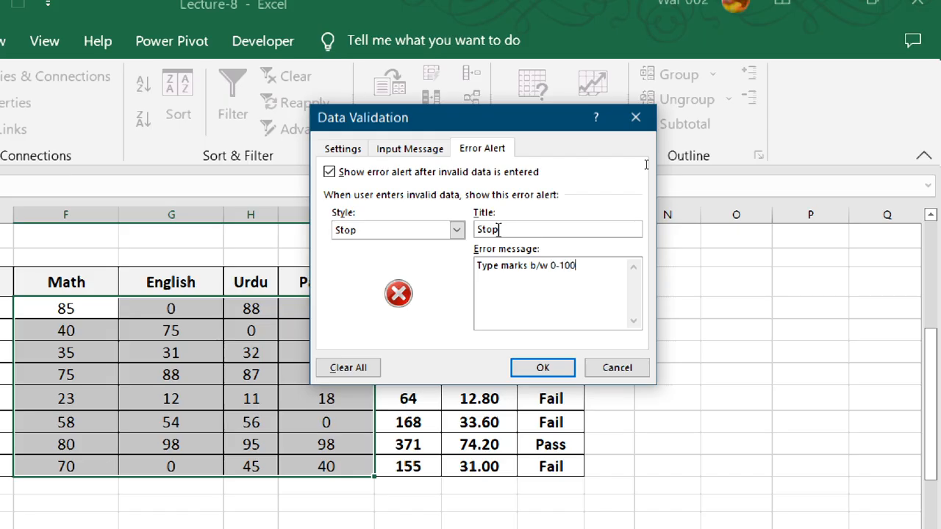
click(543, 368)
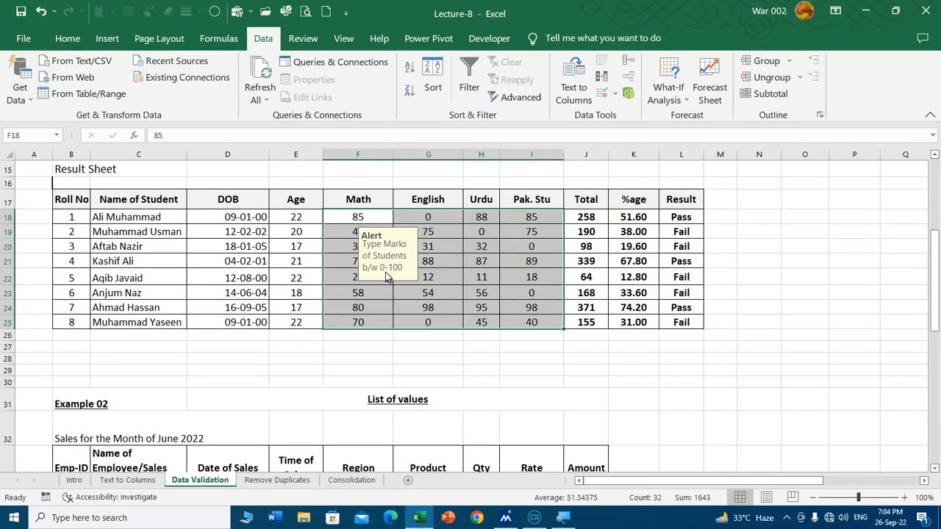
Step: Check where the input message appears by selecting marks cells in F18:I25 and empty cells below the table
click(360, 322)
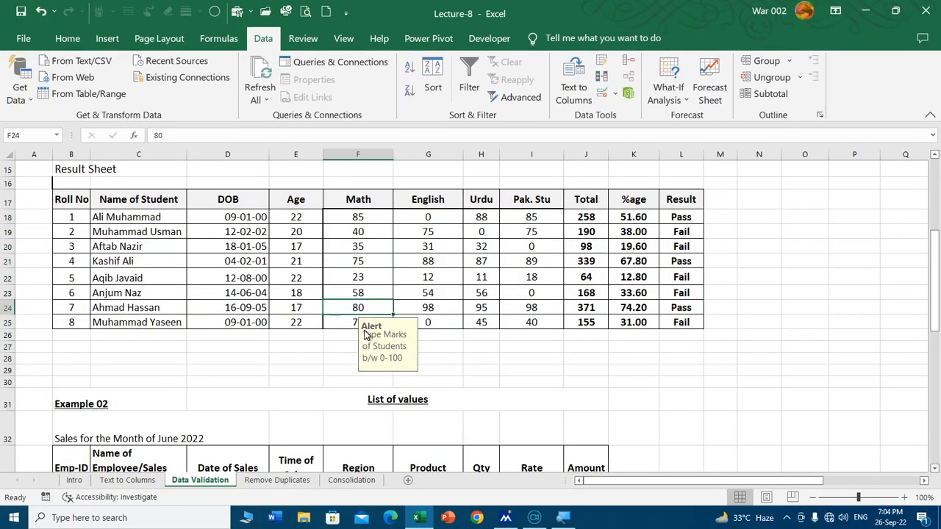
click(461, 346)
drag(358, 216, 522, 317)
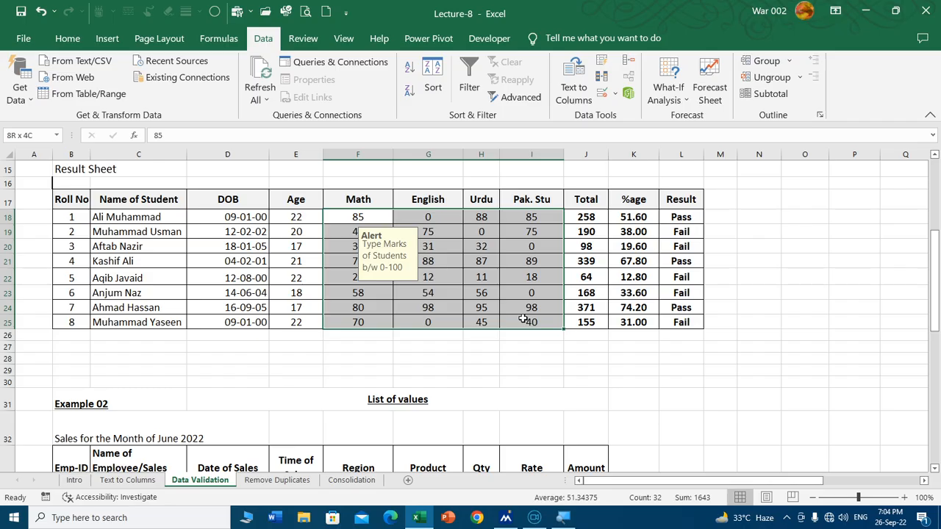
drag(356, 152, 515, 156)
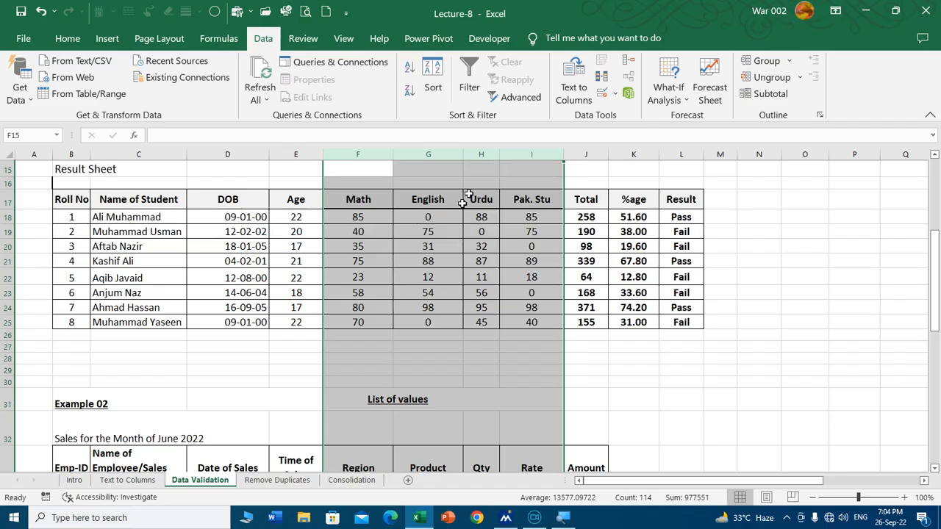
click(370, 336)
click(533, 339)
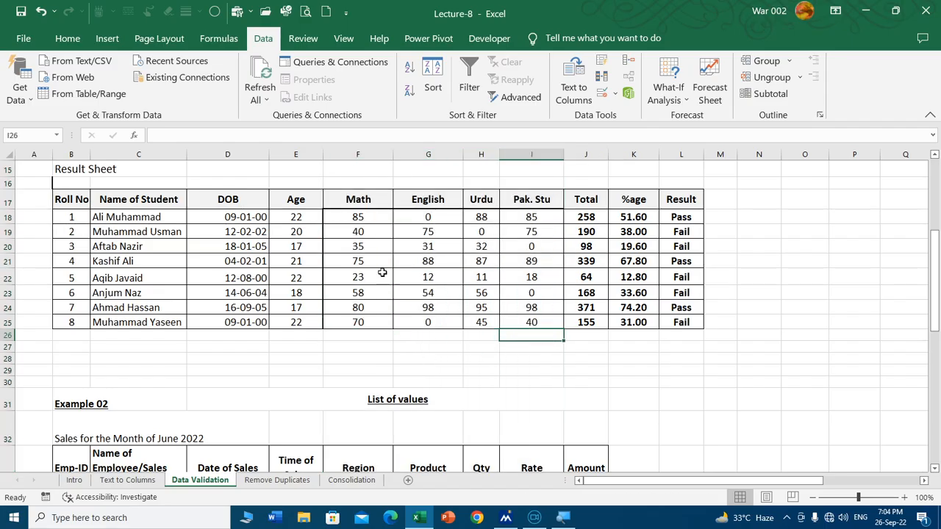
Step: Test the marks limit by entering 101 in F18, and cancel the entry
click(359, 216)
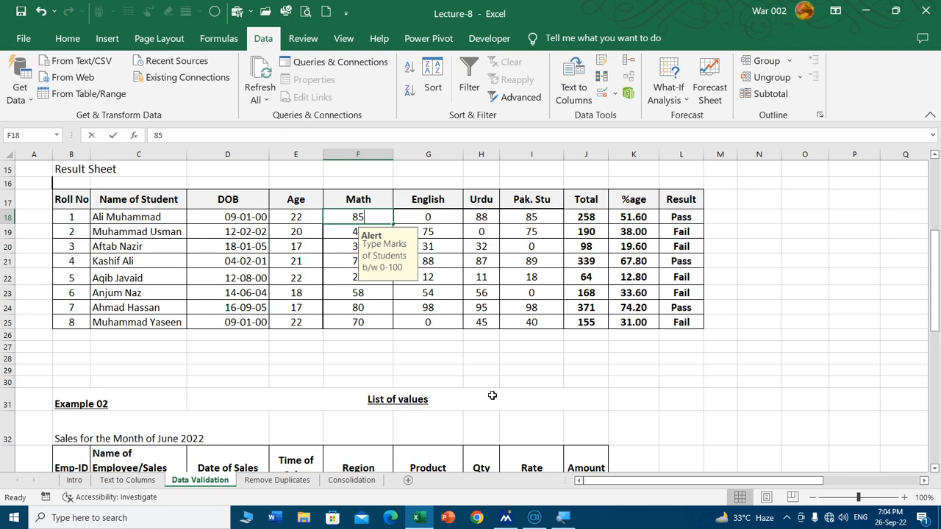
text(101)
key(Return)
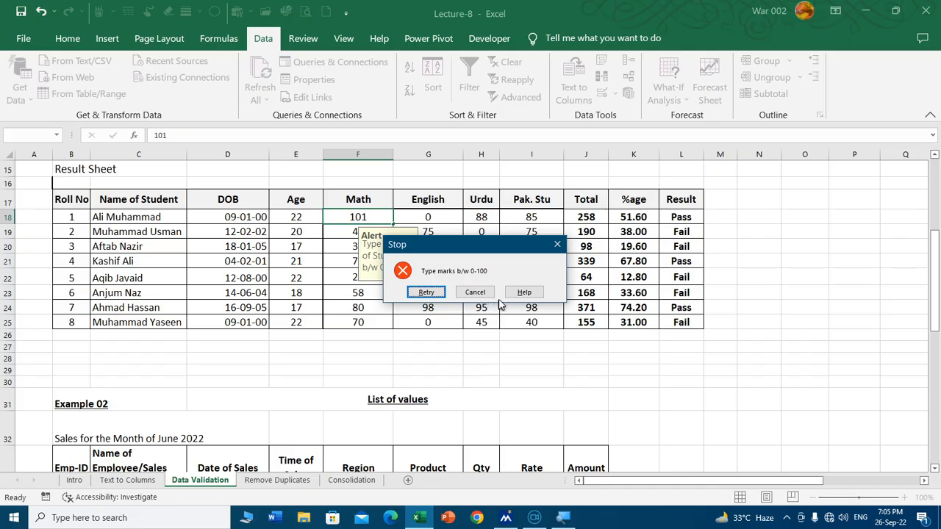
click(475, 292)
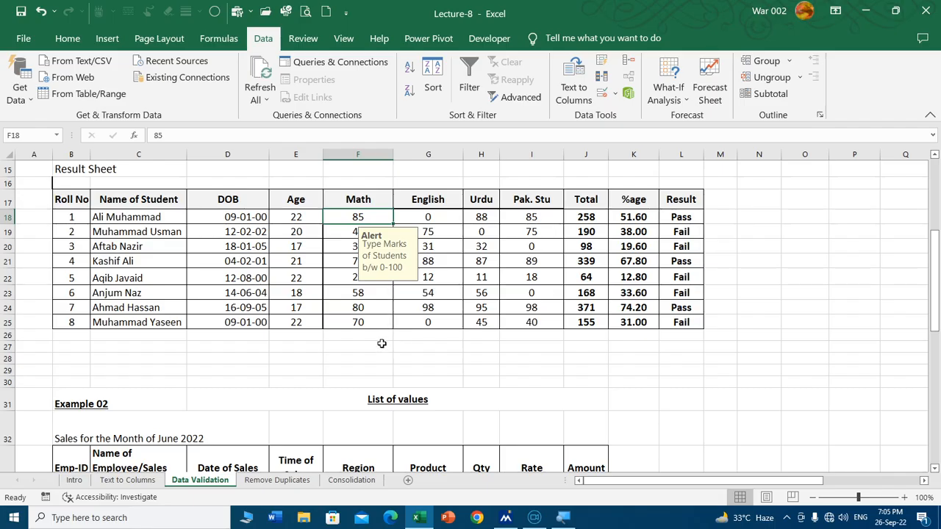
drag(358, 155, 529, 159)
drag(357, 215, 524, 323)
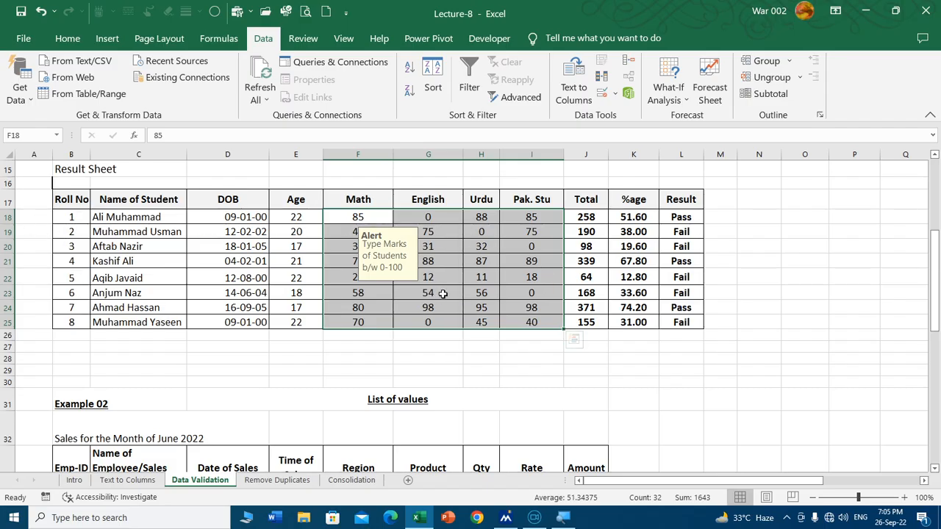
click(70, 336)
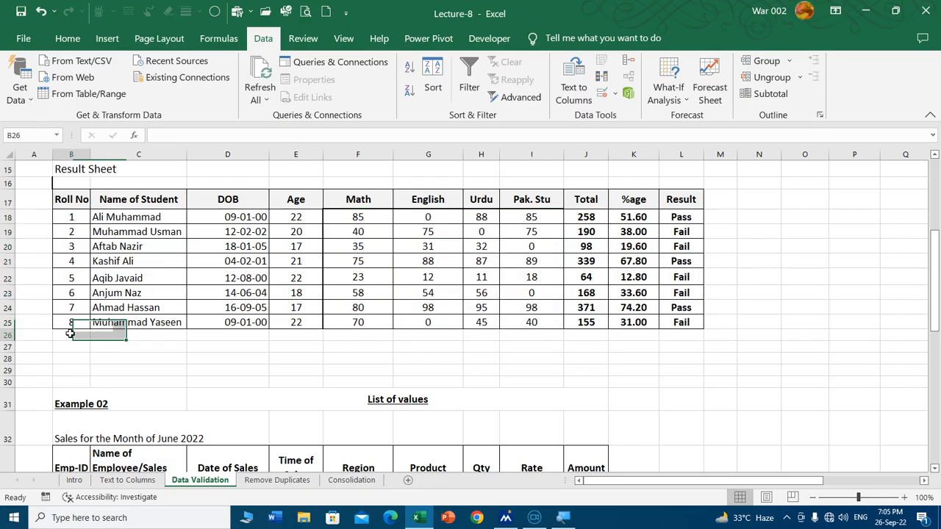
click(351, 338)
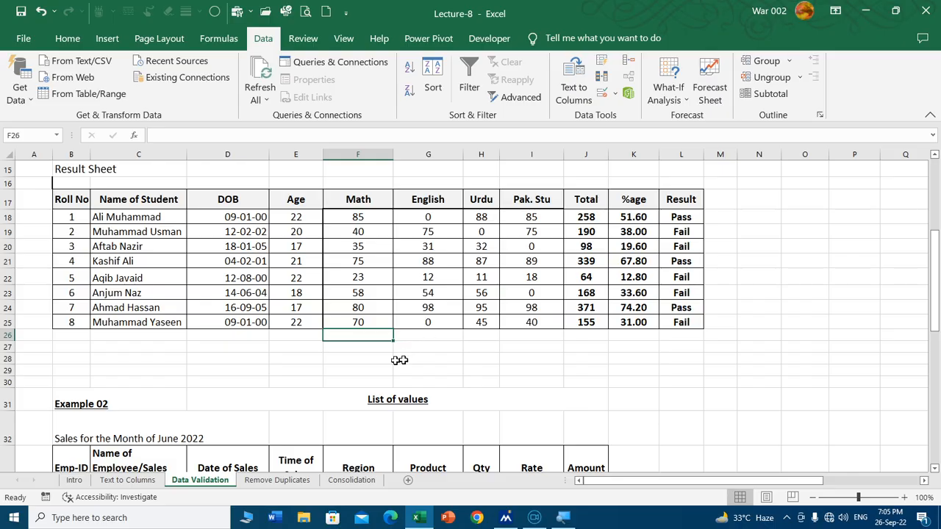
Step: Clear all data validation settings from the marks cells F18:I25
drag(371, 218, 511, 321)
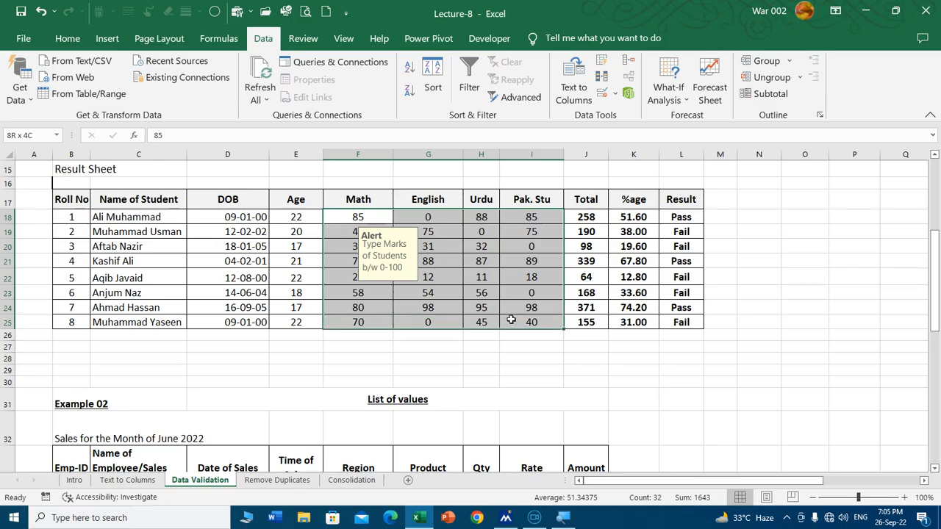
click(601, 92)
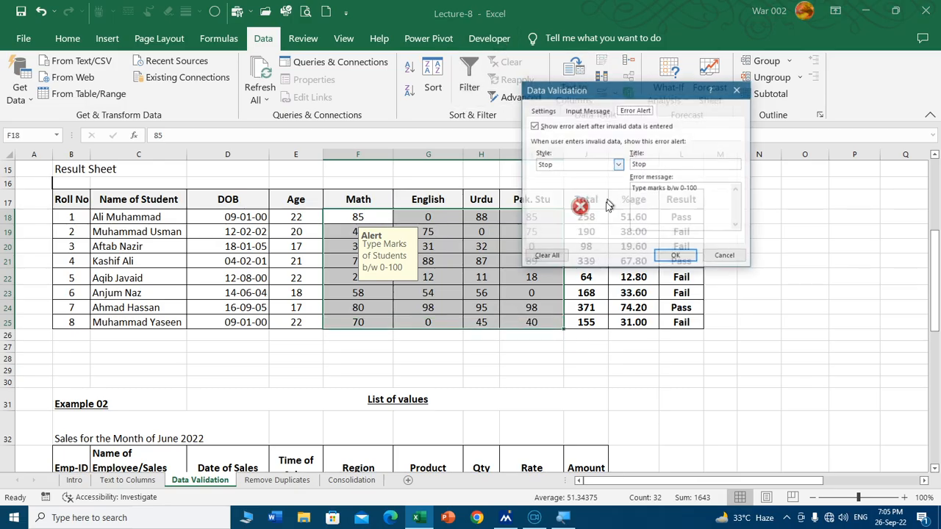
click(544, 111)
click(546, 257)
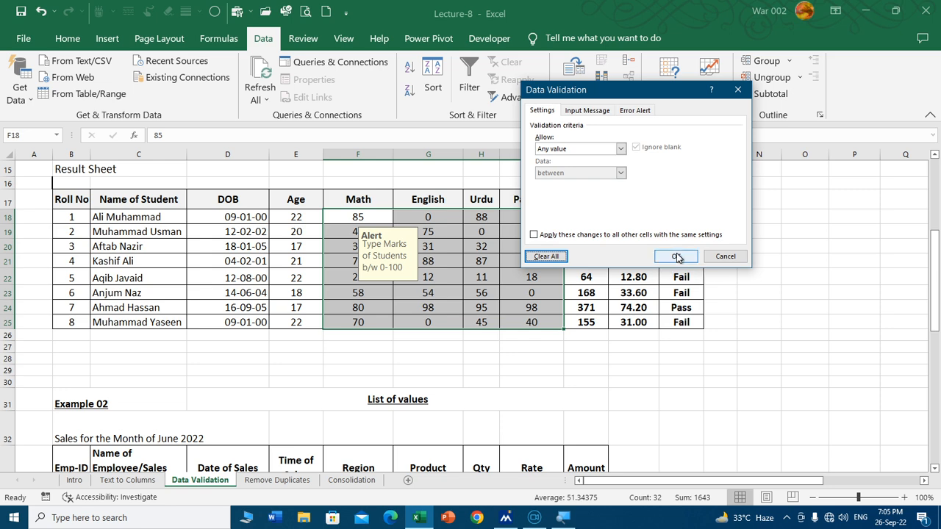
click(676, 256)
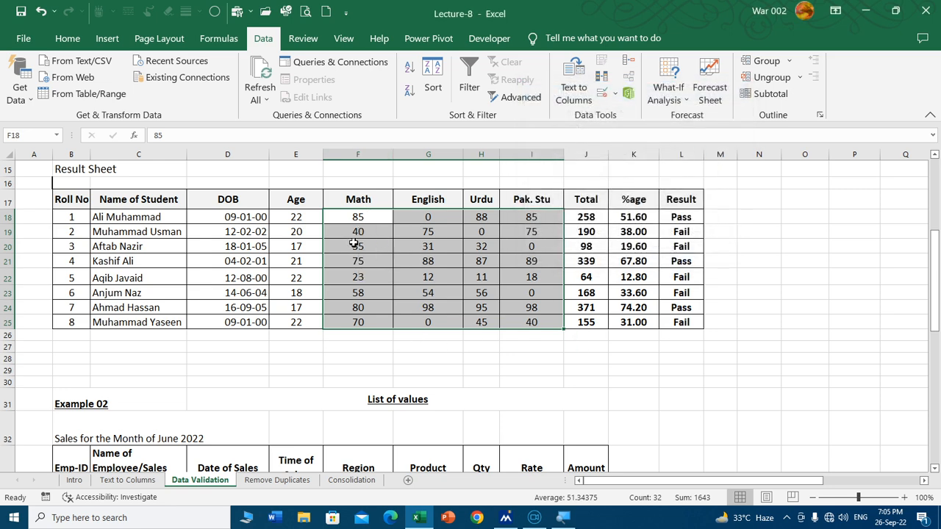
Step: Set data validation on F18:I29, including the empty rows below the marks, to allow whole numbers between 0 and 100
drag(357, 216, 519, 372)
scroll(379, 459, down, 3)
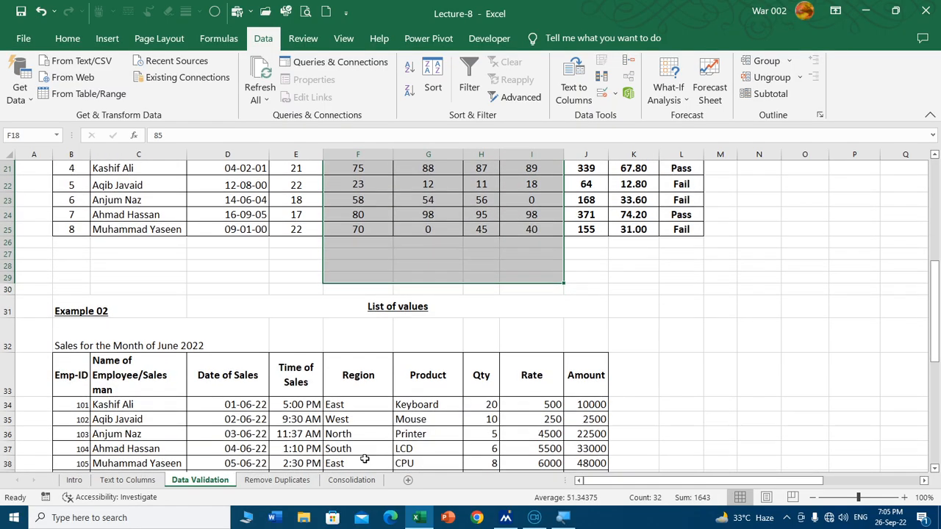
scroll(463, 409, up, 2)
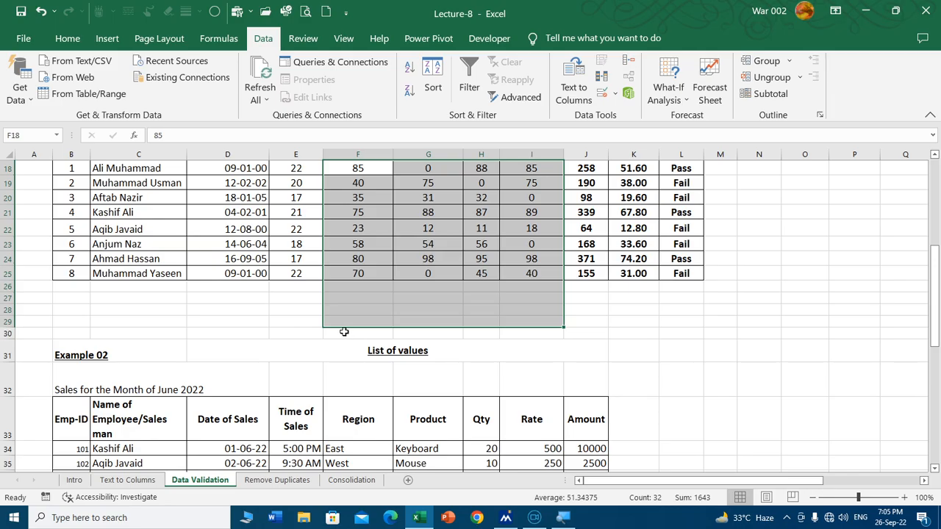
click(351, 333)
scroll(379, 170, up, 2)
drag(357, 257, 527, 412)
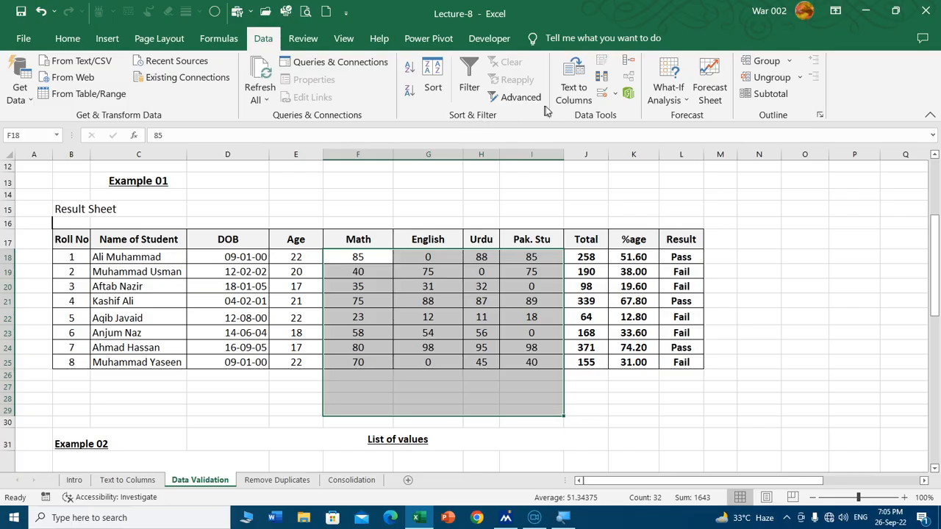
click(602, 94)
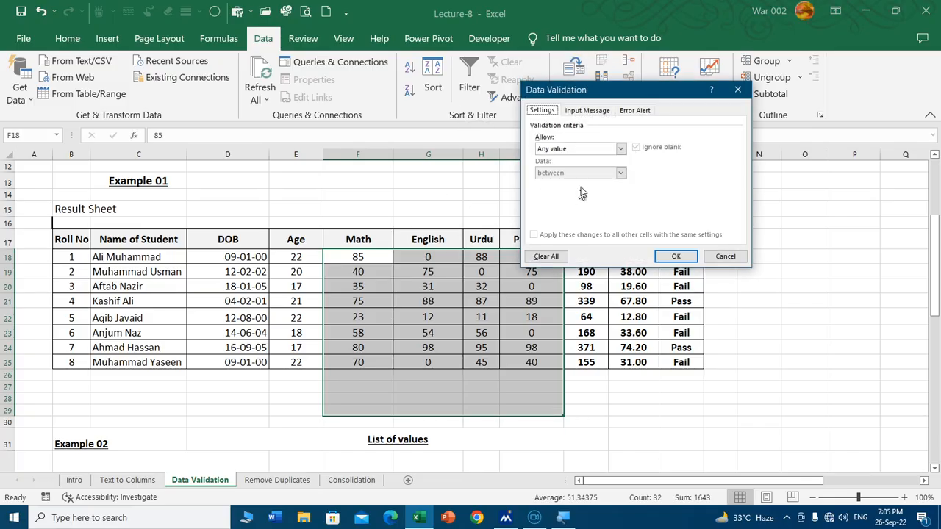
click(576, 150)
click(567, 166)
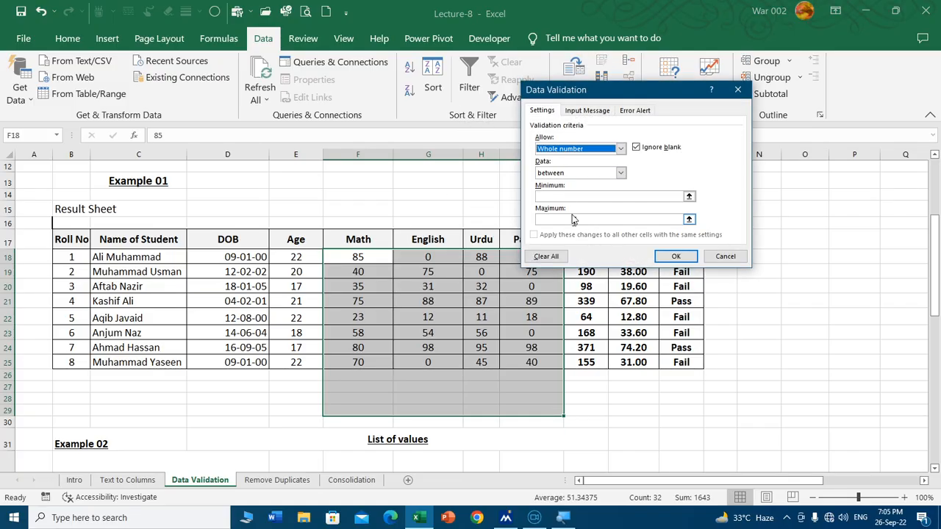
click(569, 196)
text(100)
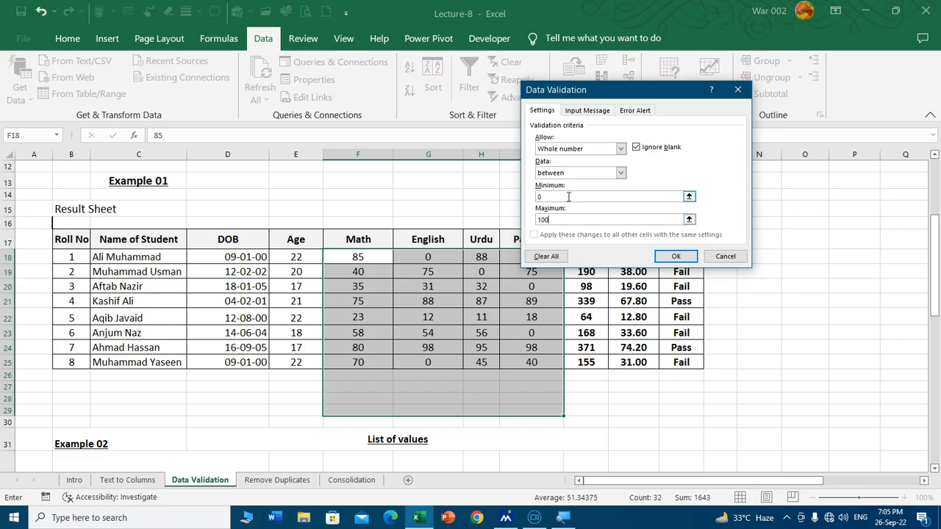
Step: Add an input message titled Alert with the text "Type marks of Students b/w 0-100" to the extended marks range
click(585, 112)
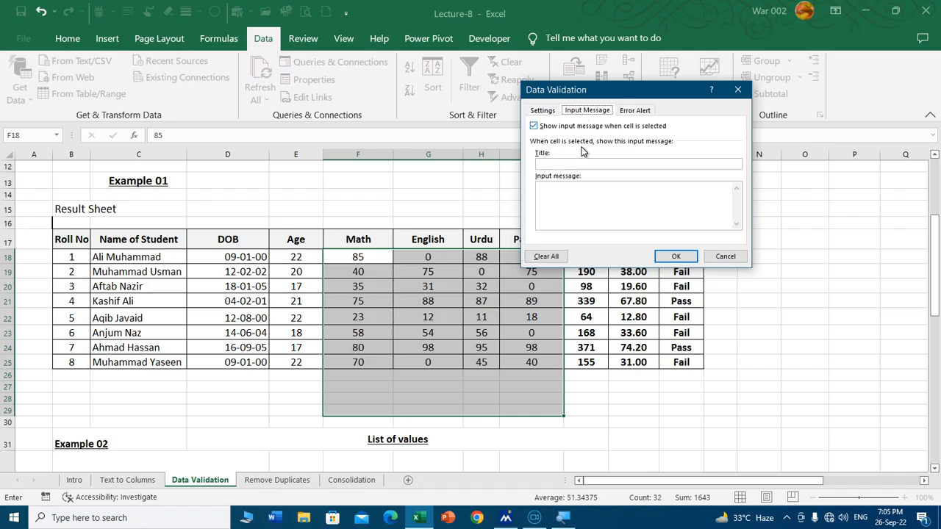
click(576, 164)
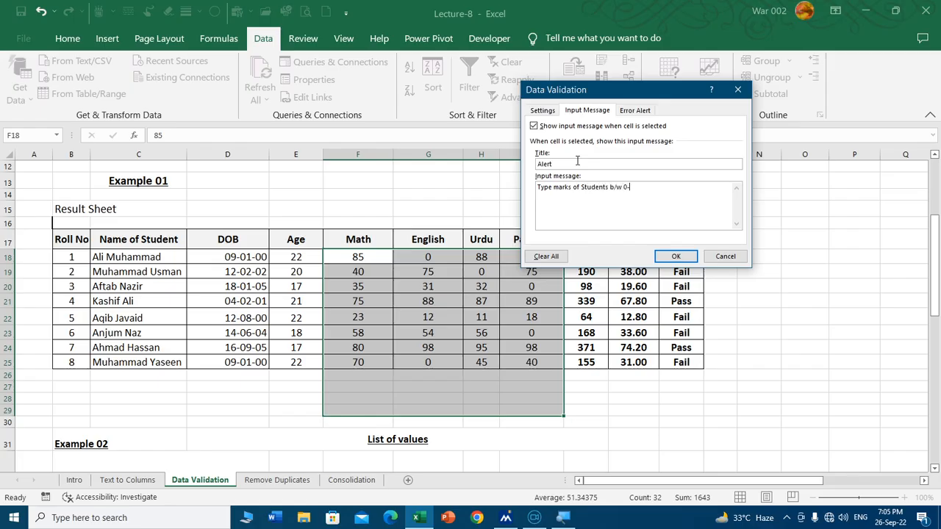
Step: Add an error alert with Stop style, title Stop and a message beginning "Type marks b/w" to F18:I29, and apply the validation
click(633, 110)
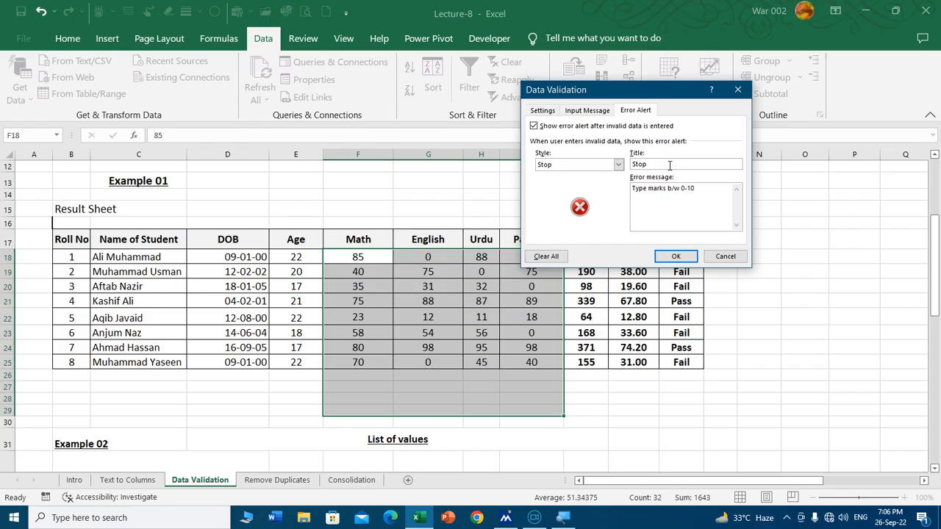
click(678, 256)
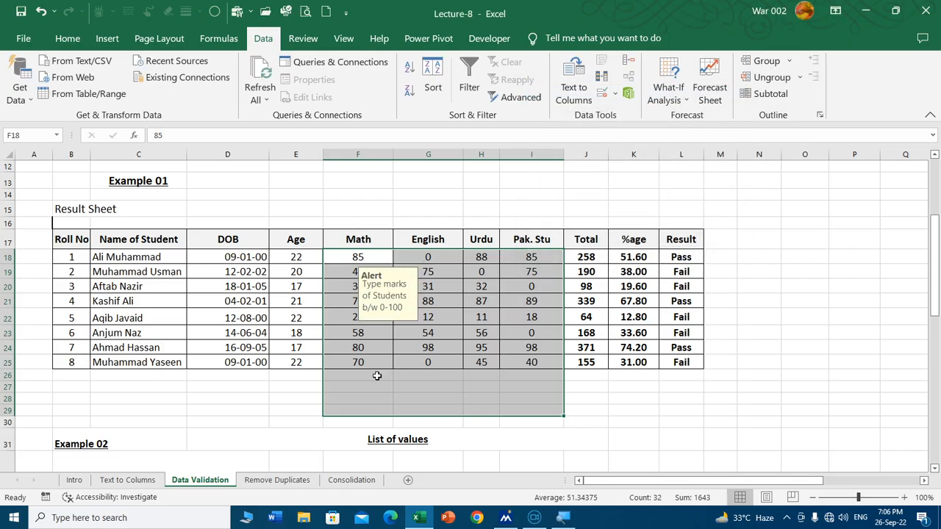
click(381, 197)
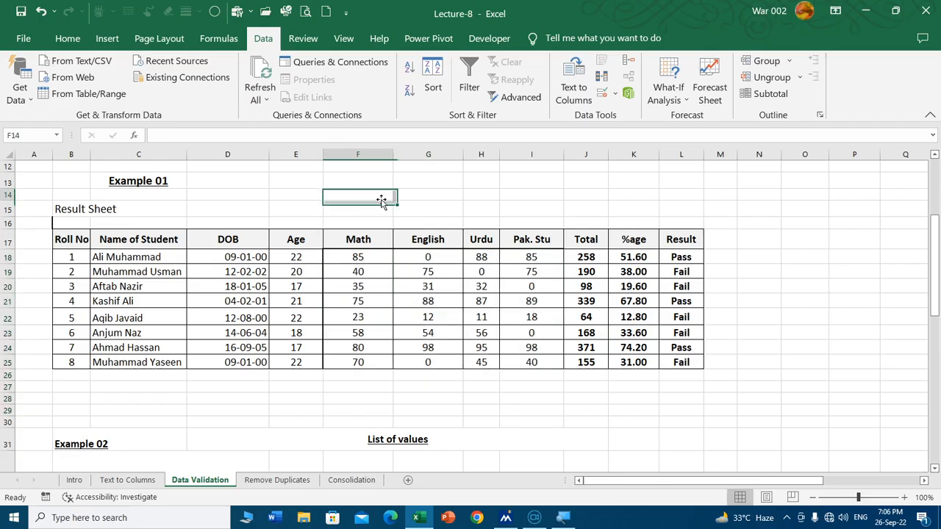
Step: Enter a trial student record in row 26 with roll number 9 and a full name, copy DOB and age from above, and select its Math cell
click(71, 374)
text(9)
key(Tab)
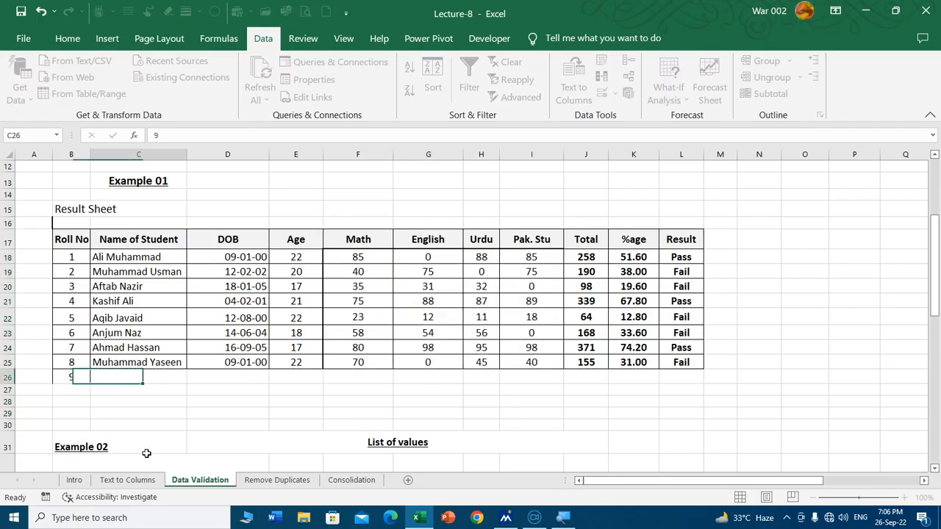
text(Muhammad Ali)
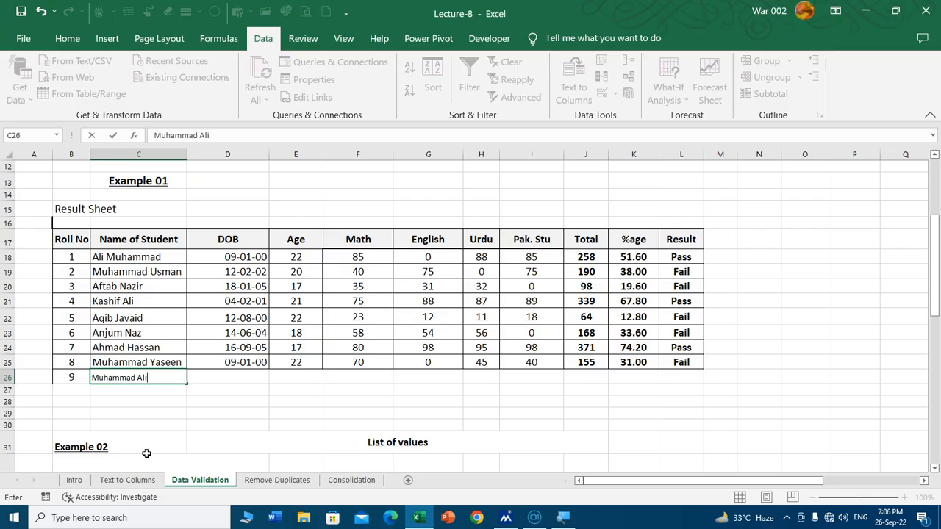
key(Tab)
key(ctrl+d)
key(Tab)
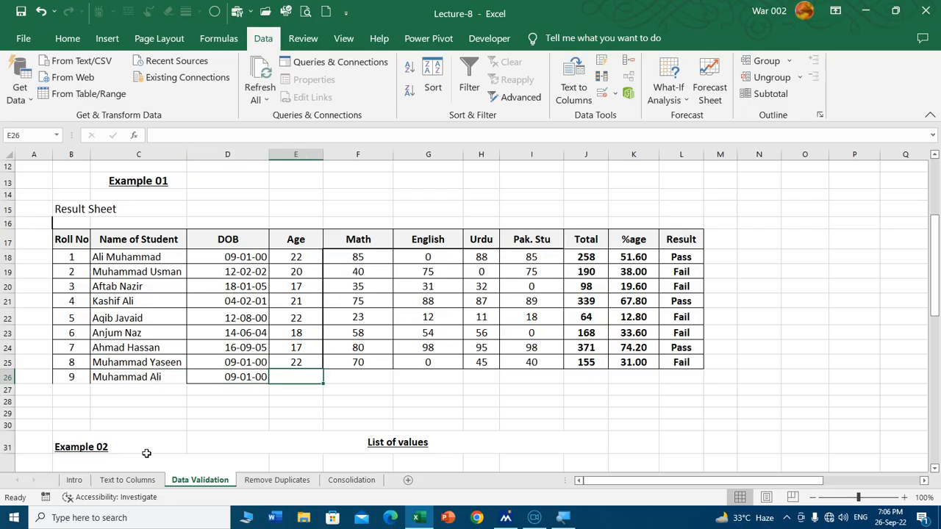
key(ctrl+d)
key(Tab)
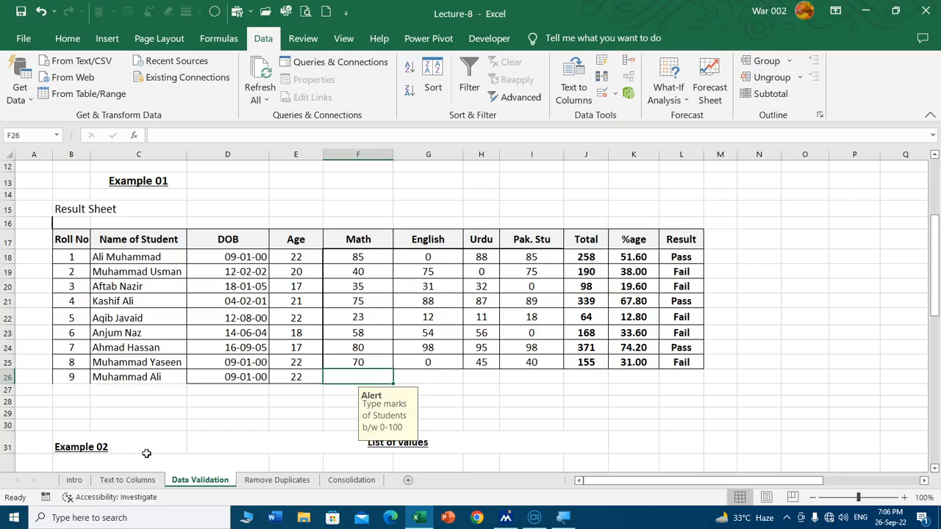
key(Left)
key(Right)
Step: Delete the trial student's entire row 26 from the sheet
scroll(373, 302, down, 1)
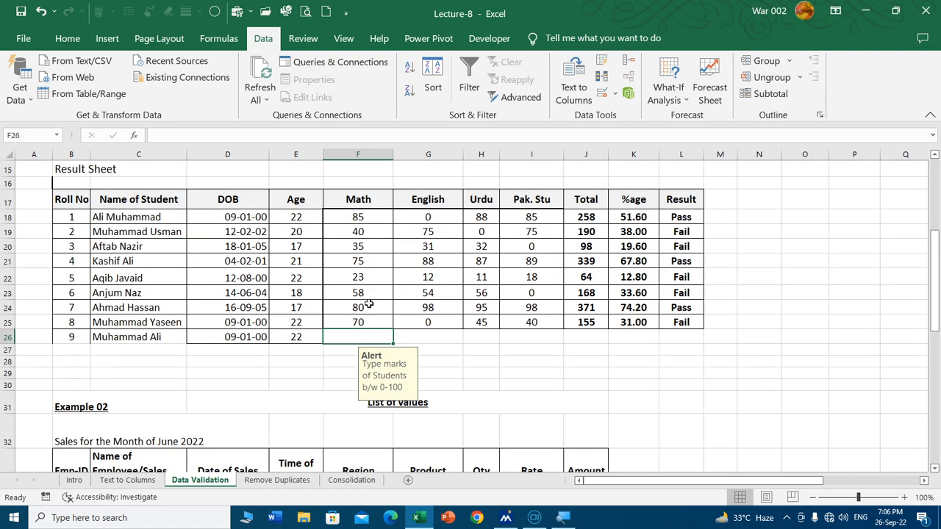
scroll(369, 303, down, 1)
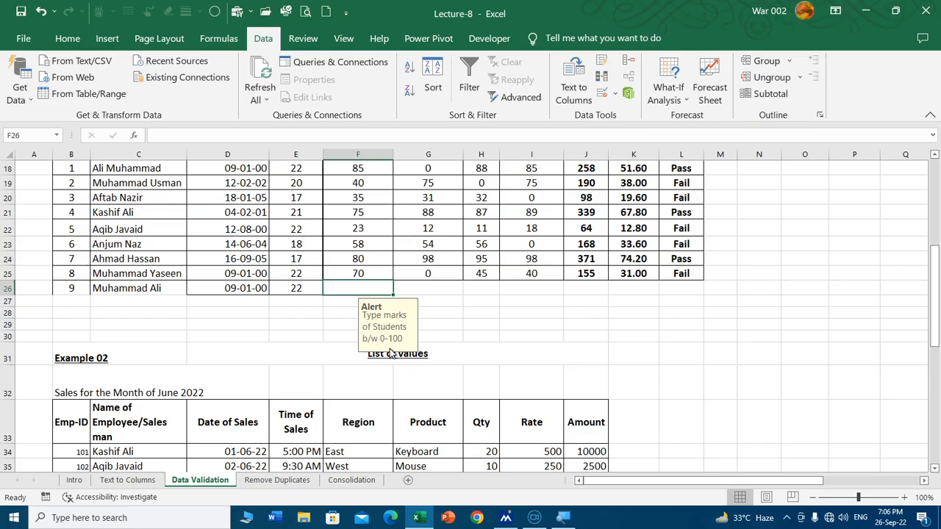
click(5, 289)
key(Delete)
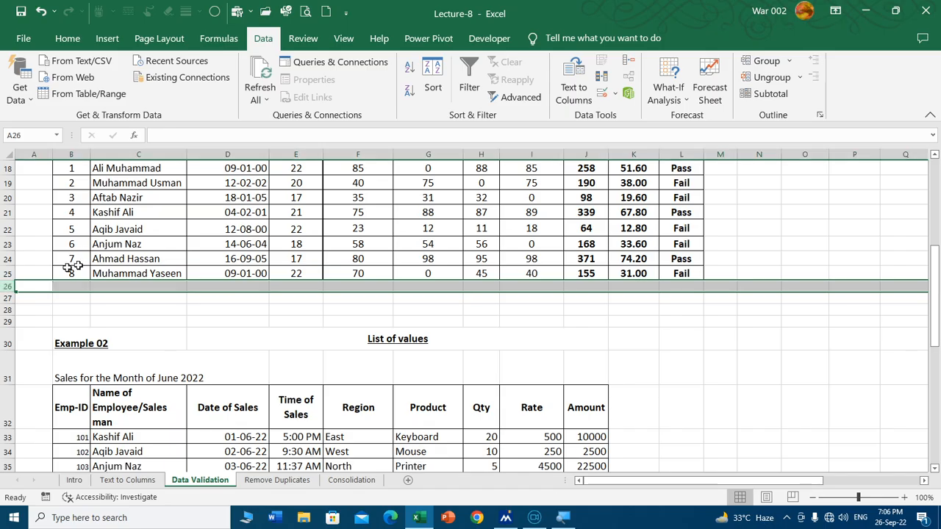
Step: Review the available Allow types in the Data Validation settings for empty cell G12, and leave without changes
scroll(440, 272, up, 4)
click(428, 248)
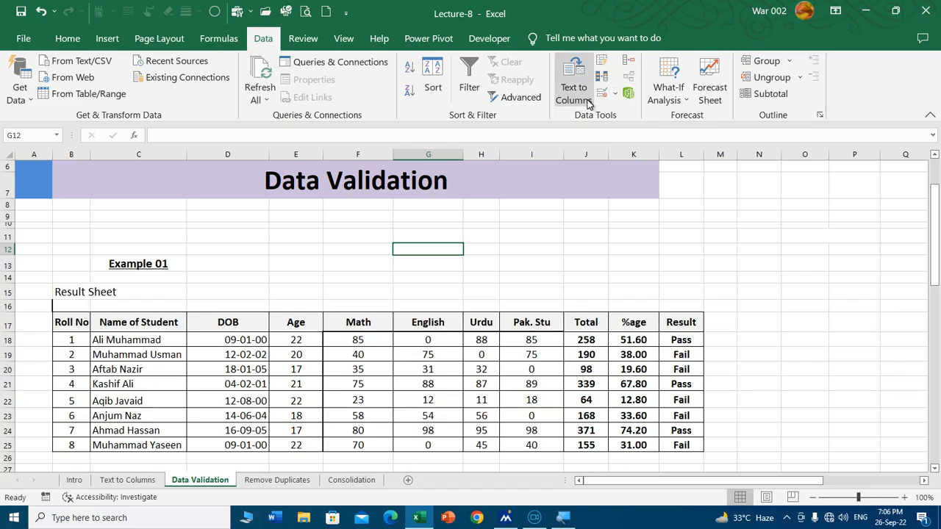
click(601, 93)
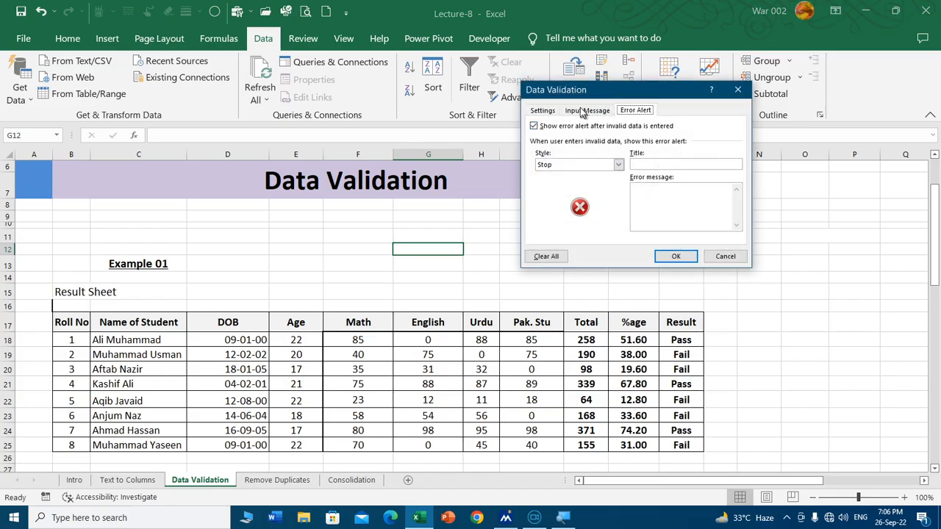
drag(578, 94, 494, 95)
click(451, 110)
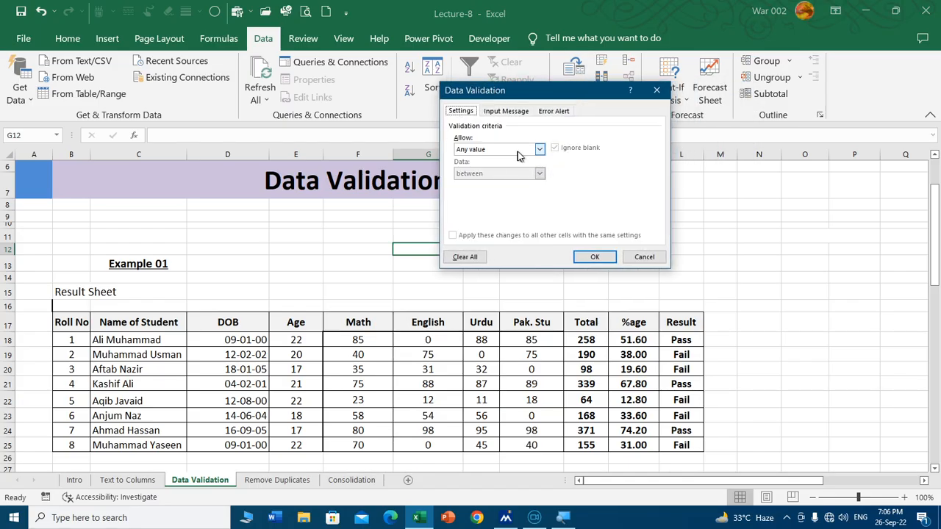
click(535, 150)
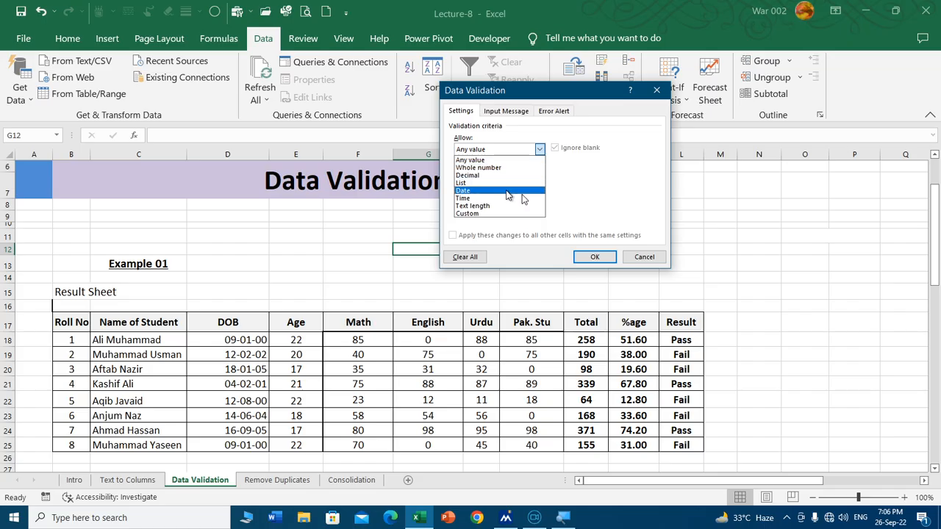
click(643, 257)
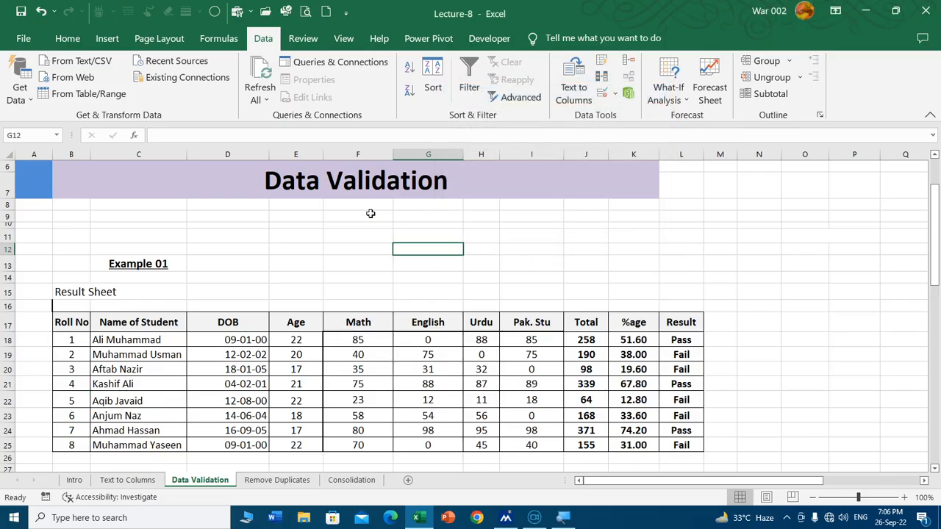
Step: Extend the data validation to all of column I, which holds the Example 03 incentives, and set the allowed type to Decimal
scroll(371, 214, down, 12)
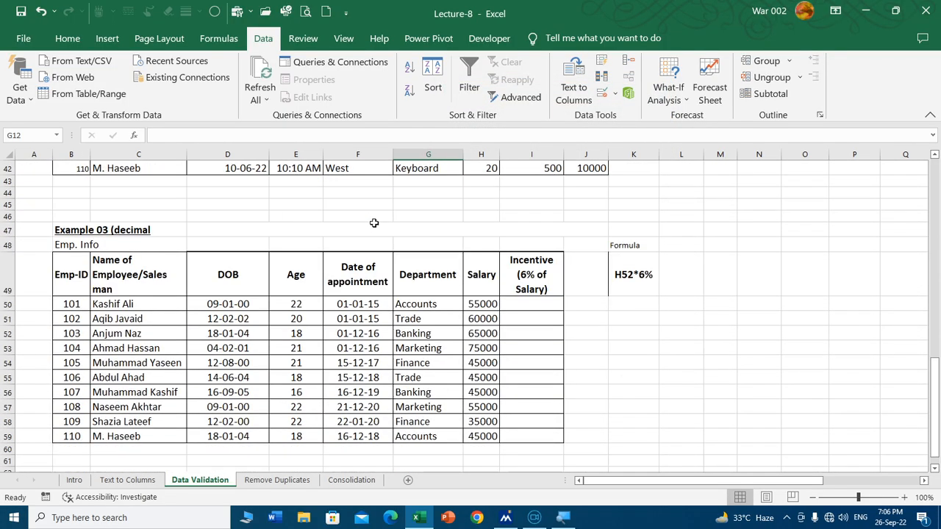
scroll(373, 223, down, 2)
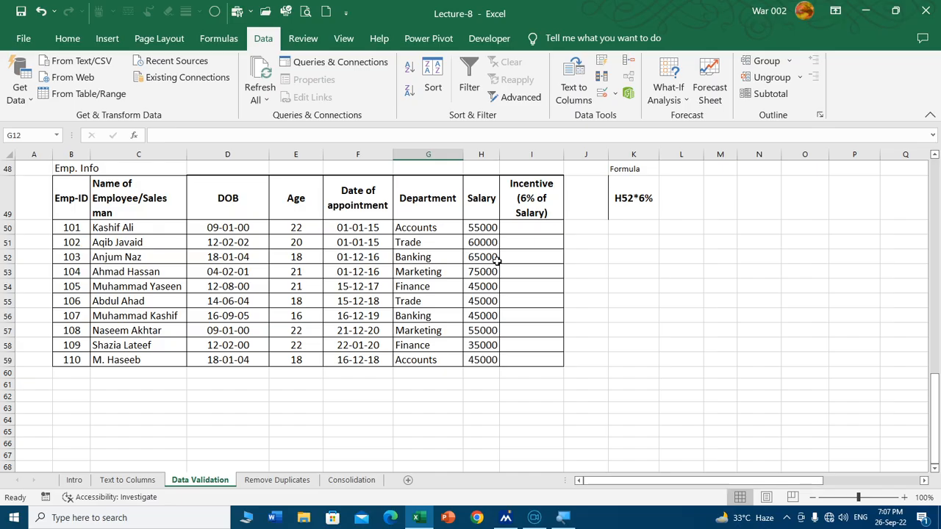
click(540, 229)
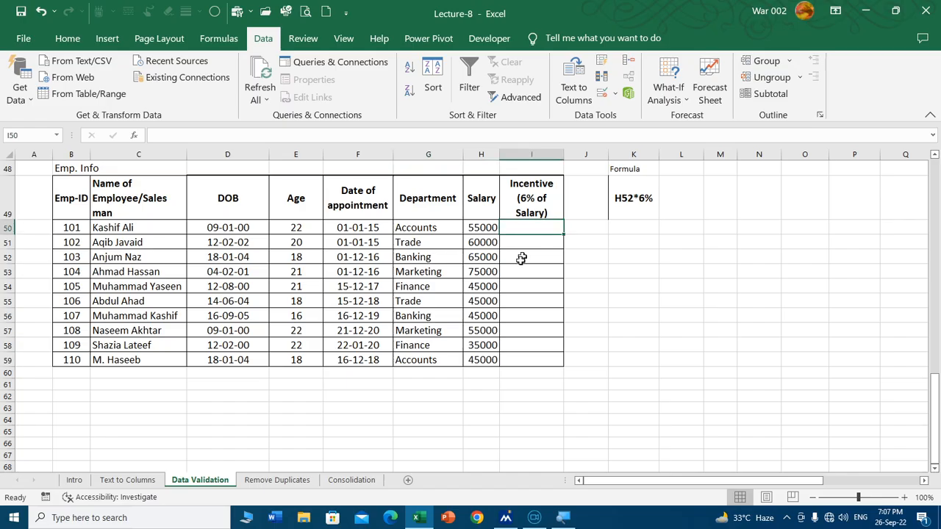
drag(527, 227, 524, 356)
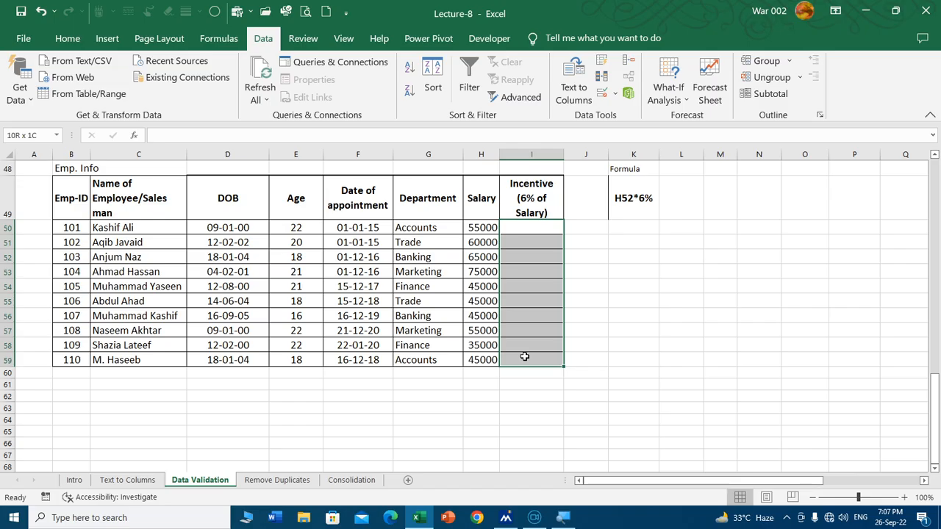
click(526, 154)
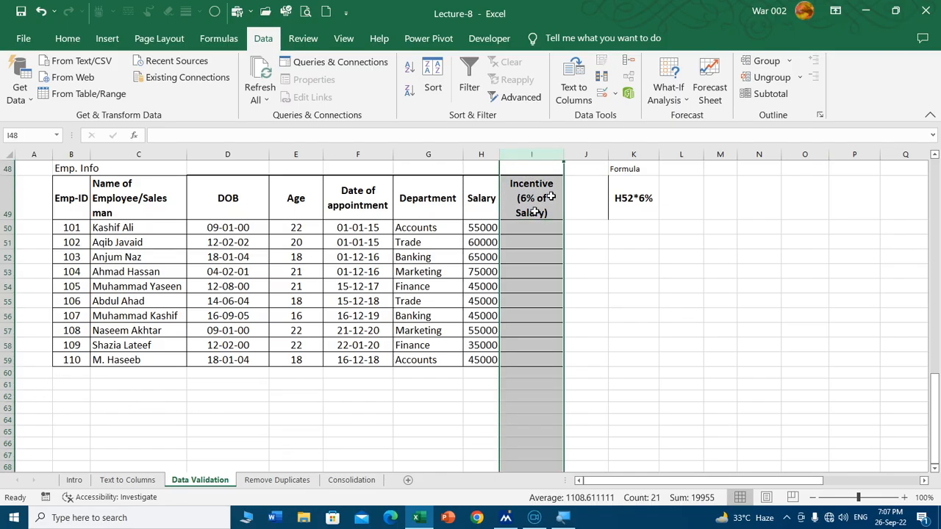
click(605, 93)
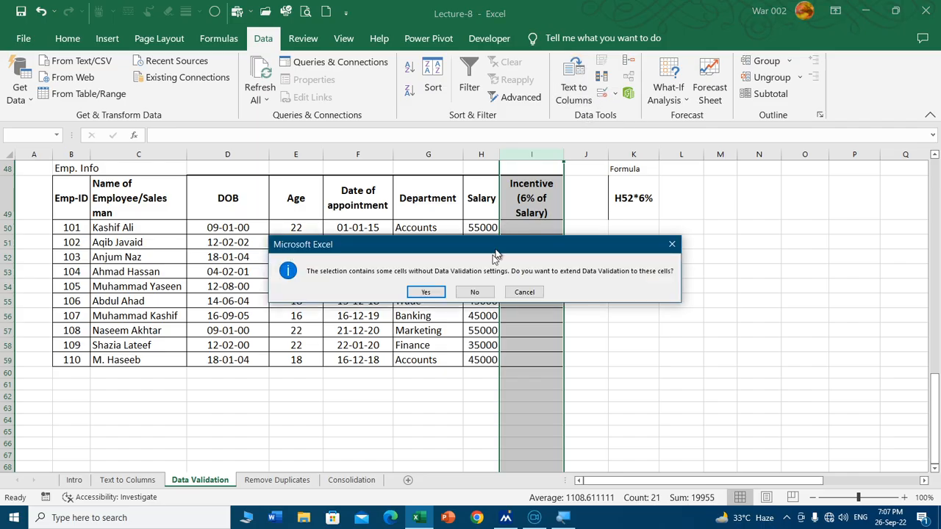
click(432, 294)
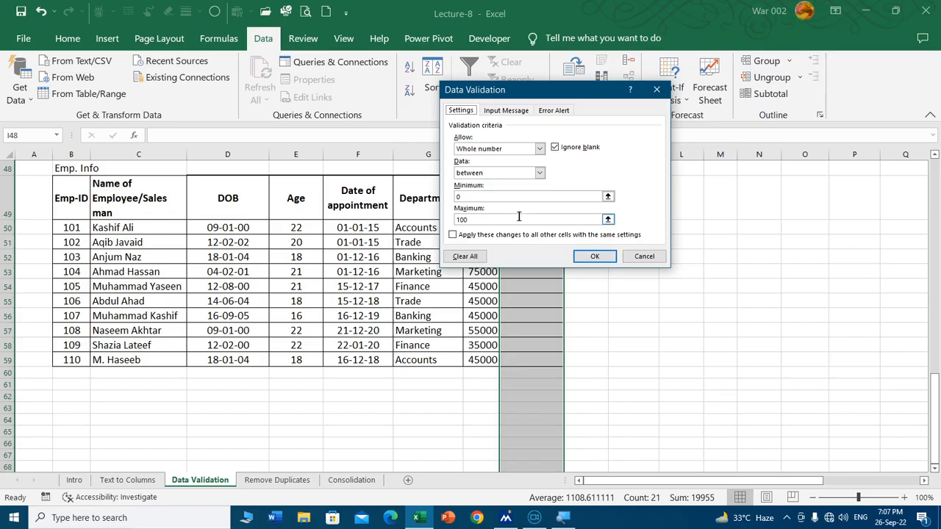
click(539, 149)
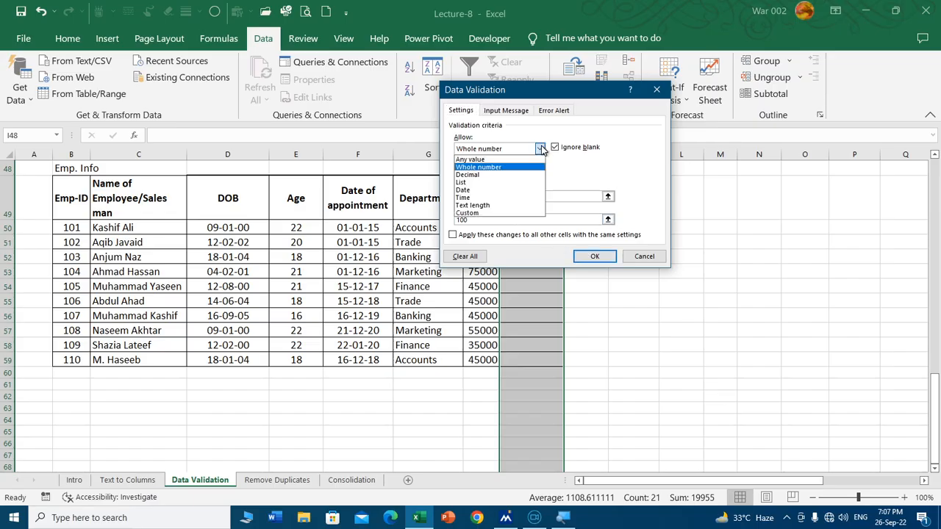
click(497, 174)
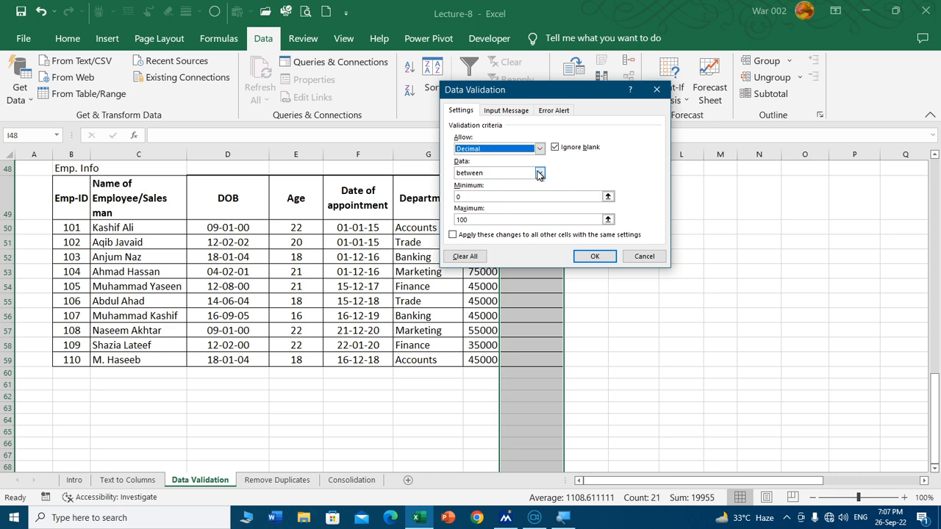
Step: Restrict column I to values less than or equal to =h50*6%, apply the rule, and select incentive cell I51
click(541, 173)
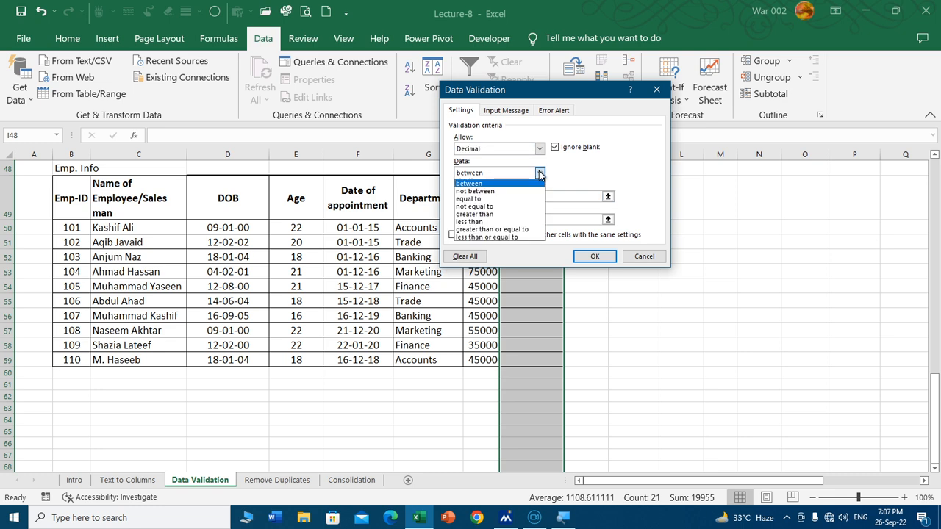
click(500, 236)
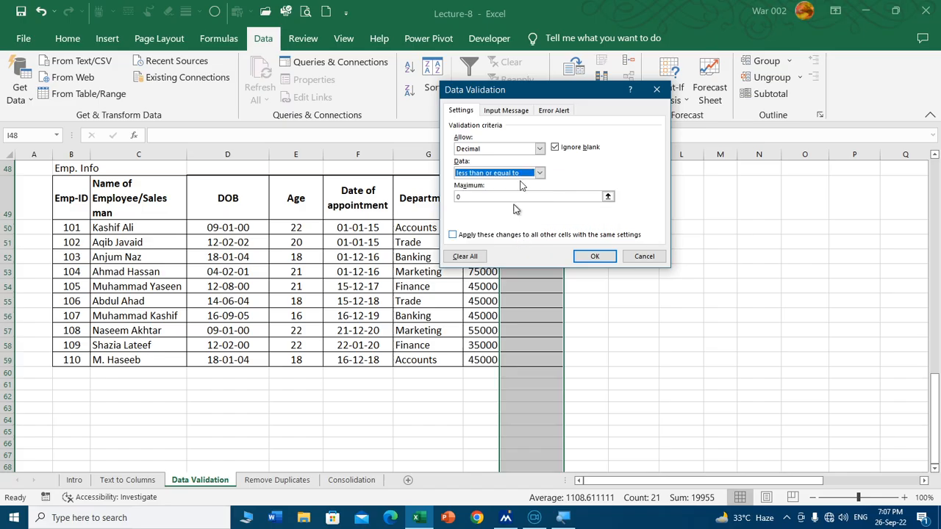
drag(544, 92, 287, 73)
click(258, 179)
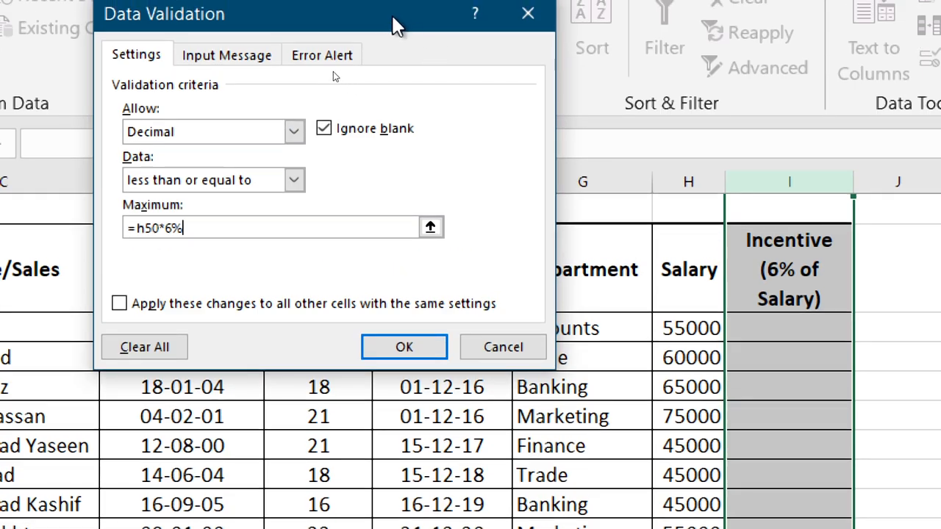
drag(395, 25, 507, 19)
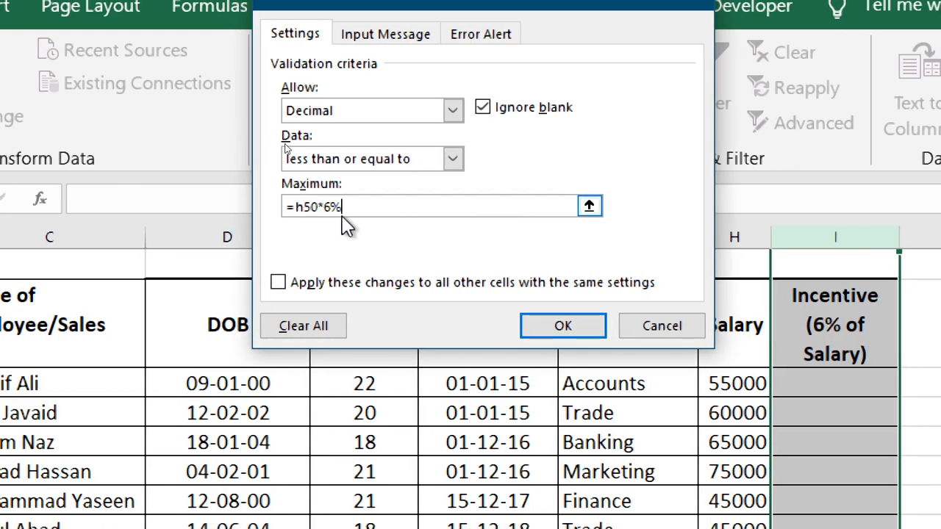
click(578, 326)
click(819, 411)
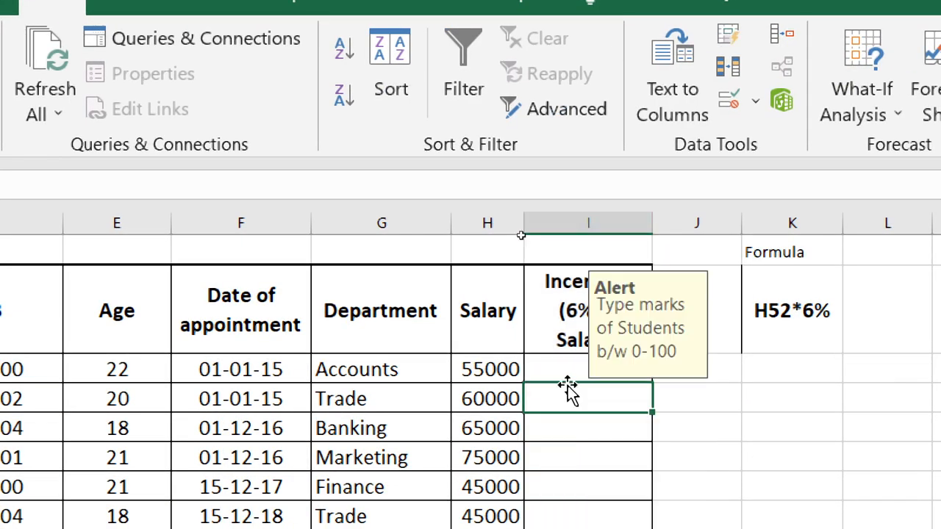
scroll(812, 399, down, 2)
scroll(564, 384, down, 1)
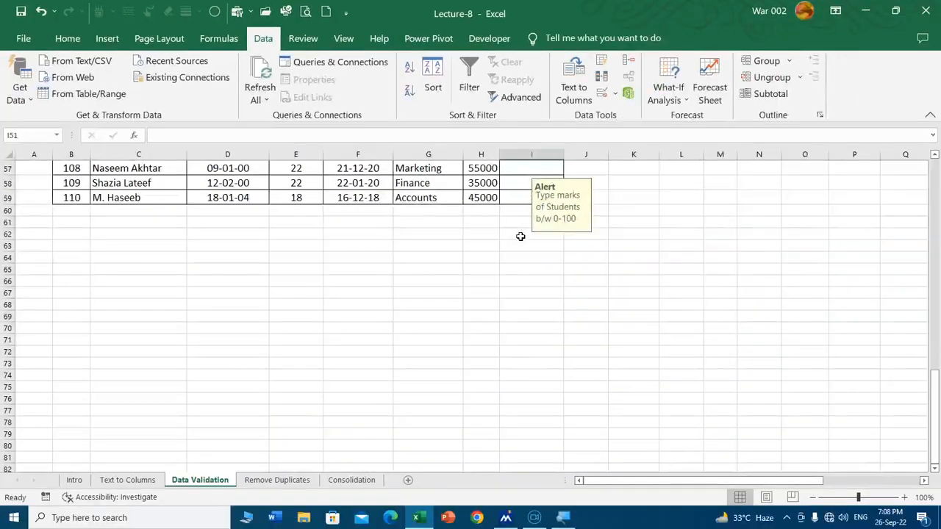
scroll(555, 236, up, 5)
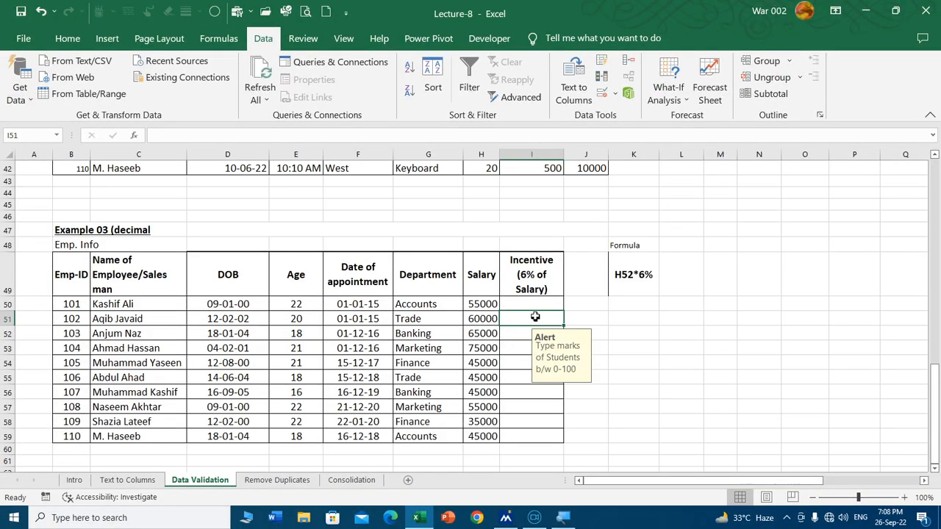
click(528, 303)
drag(527, 301, 526, 436)
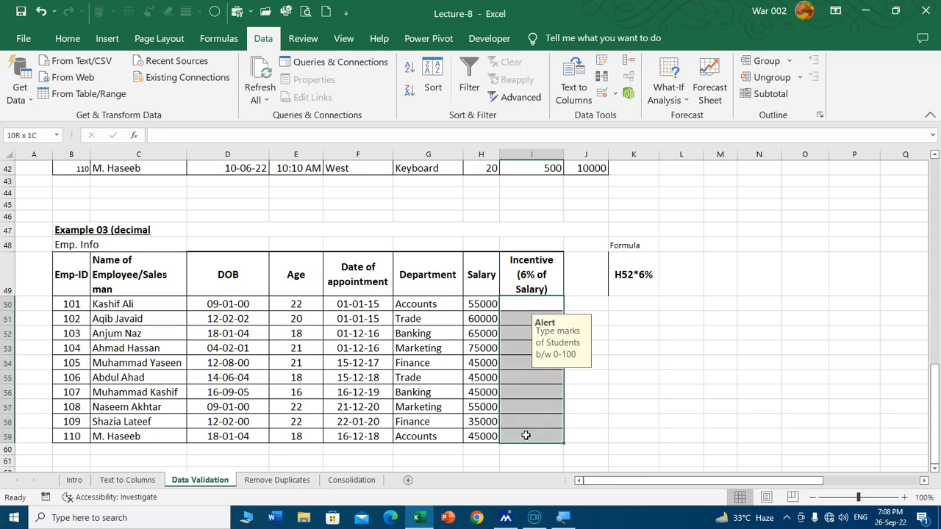
click(602, 93)
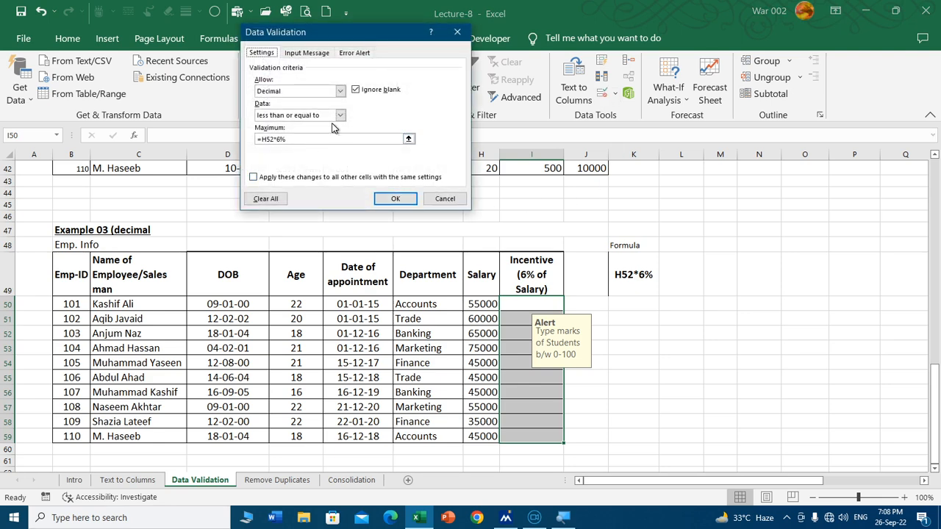
click(266, 198)
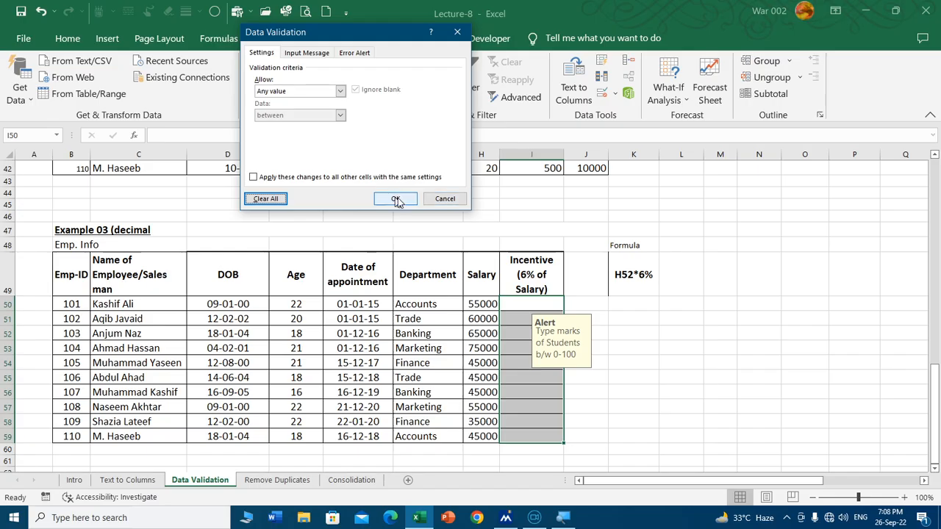
click(440, 198)
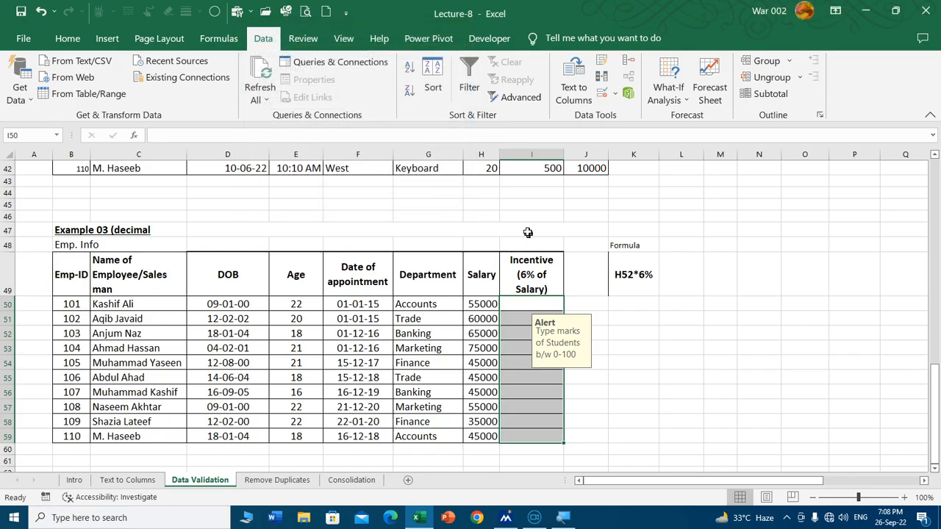
Step: Clear all data validation settings from the whole of column I and apply the change
click(541, 155)
click(492, 214)
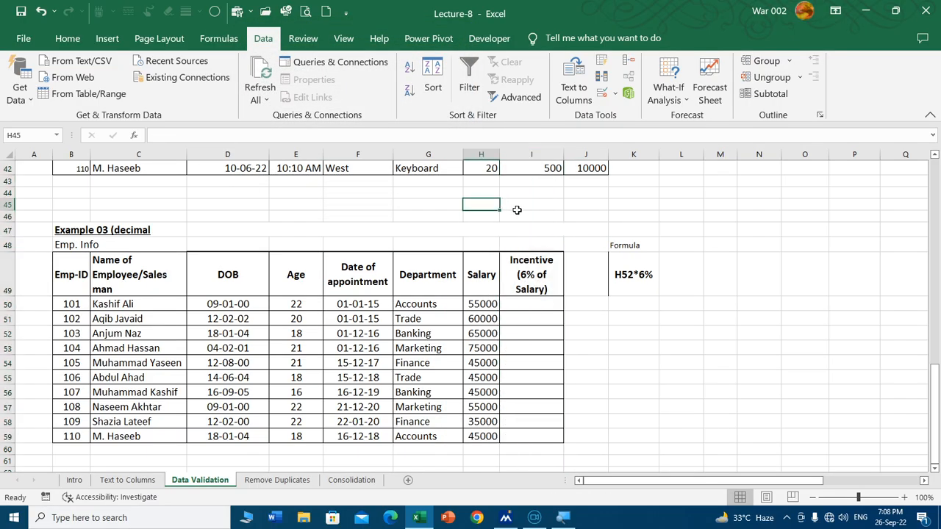
click(533, 214)
key(Down)
key(Down)
key(Down)
key(Down)
key(Down)
key(Down)
key(Down)
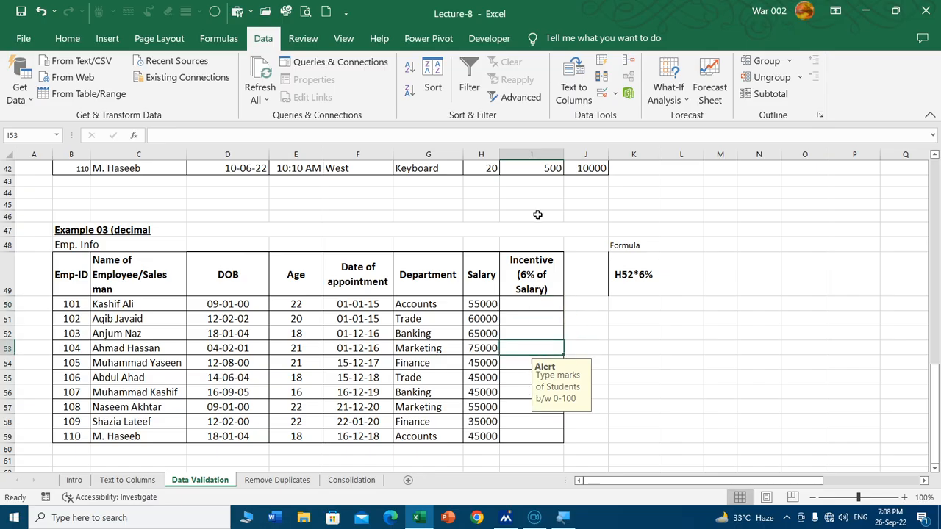
click(535, 153)
click(601, 95)
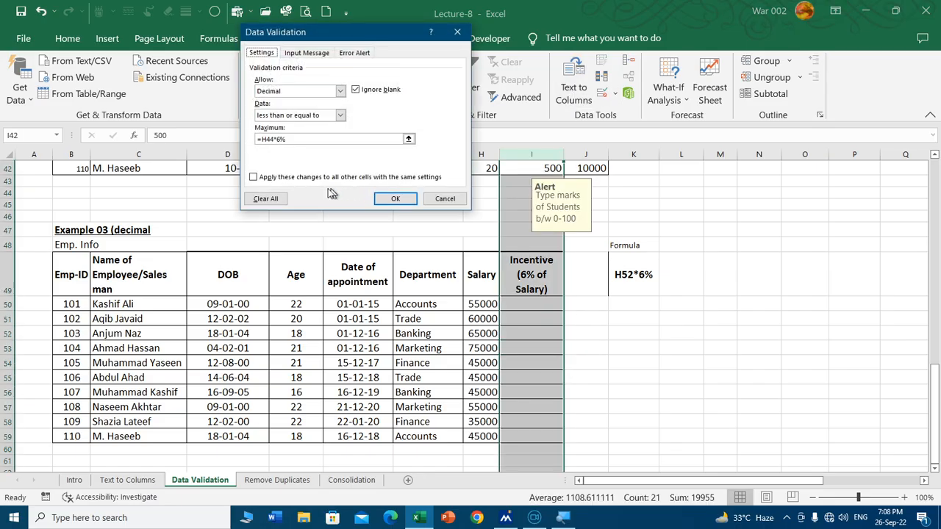
click(268, 197)
click(393, 197)
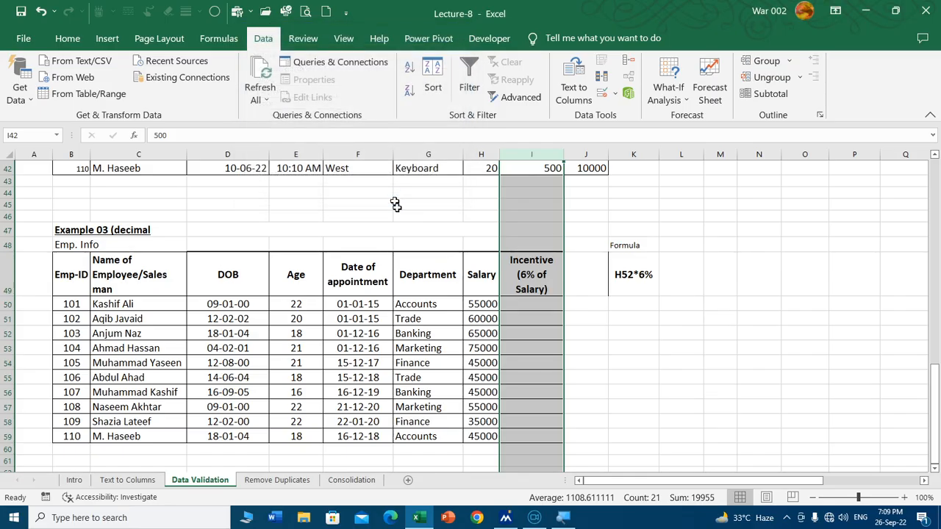
Step: Set data validation for the incentive cells from I50 downward to allow Decimal values with the less than or equal to condition
click(547, 346)
drag(534, 302, 534, 393)
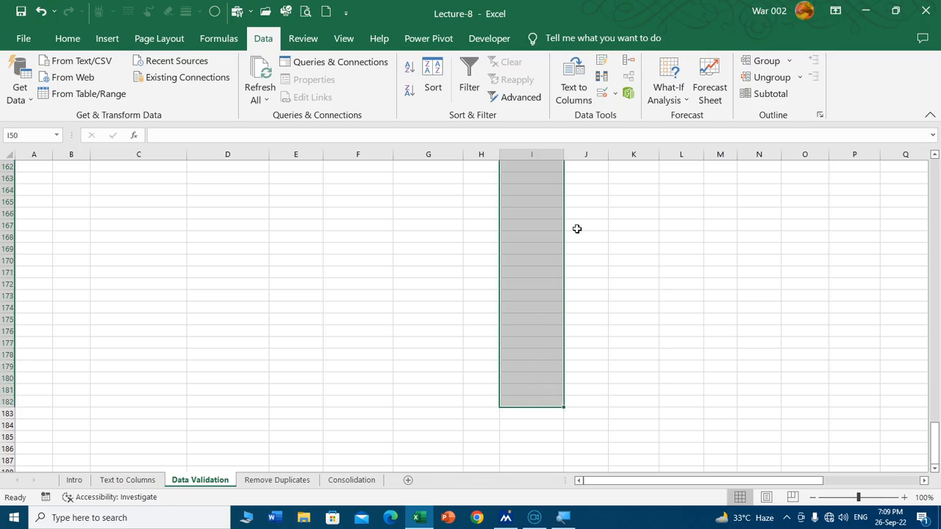
scroll(576, 229, up, 9)
scroll(590, 103, up, 1)
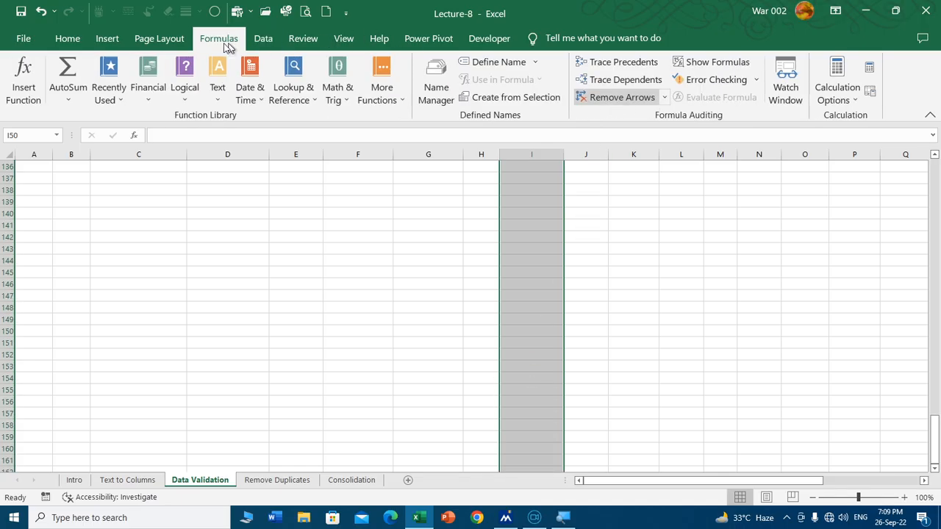
scroll(235, 42, up, 3)
click(274, 42)
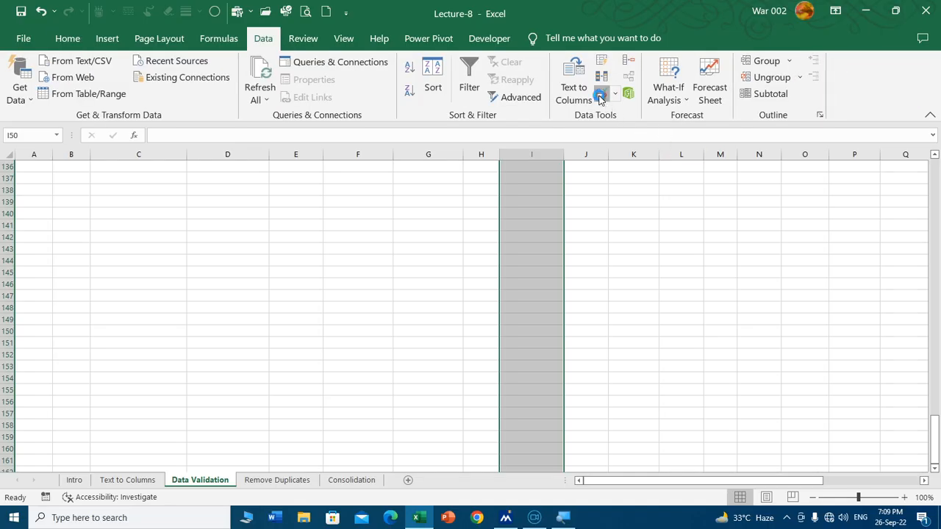
click(601, 93)
click(340, 93)
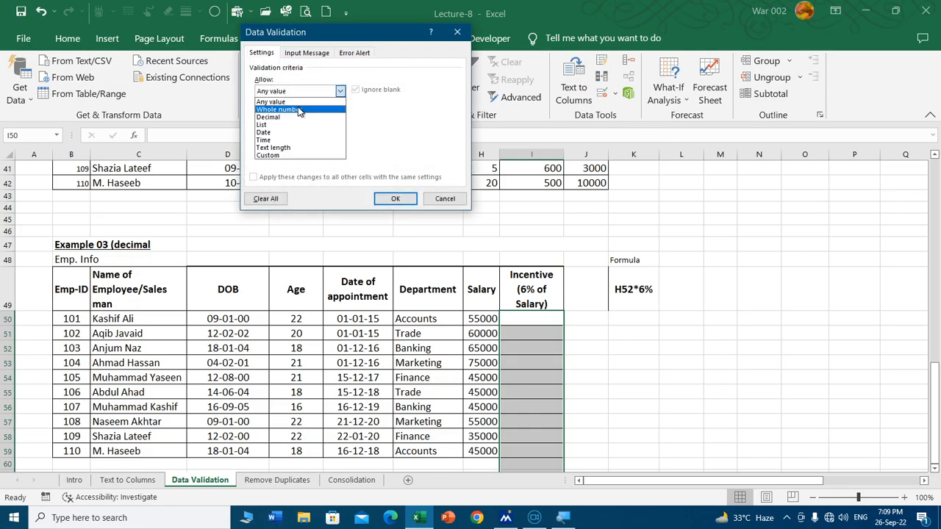
click(300, 117)
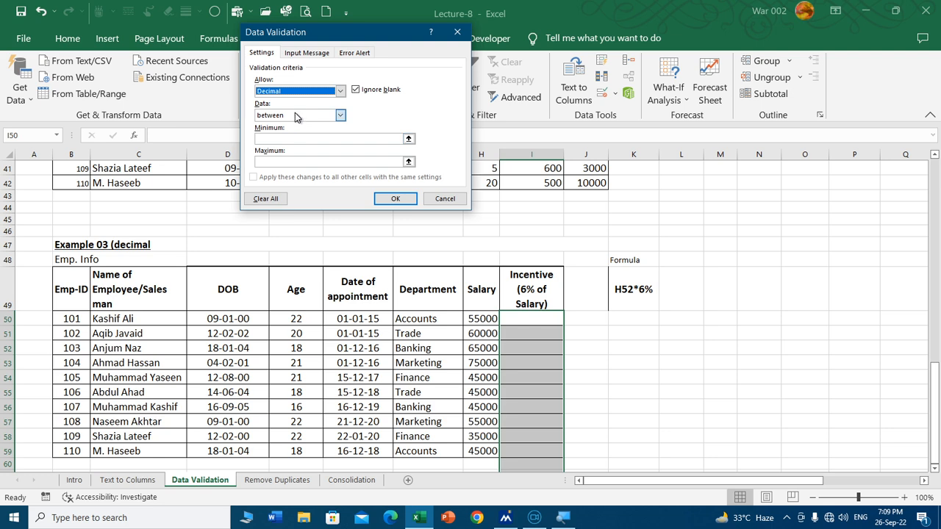
click(299, 115)
click(312, 181)
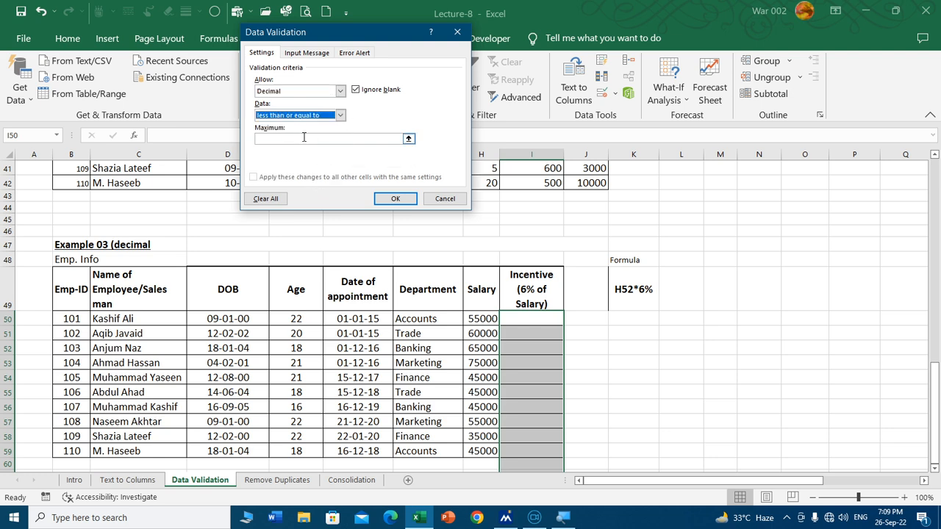
Step: Set the validation maximum for the incentive cells to =H50*6% and apply the rule
click(304, 137)
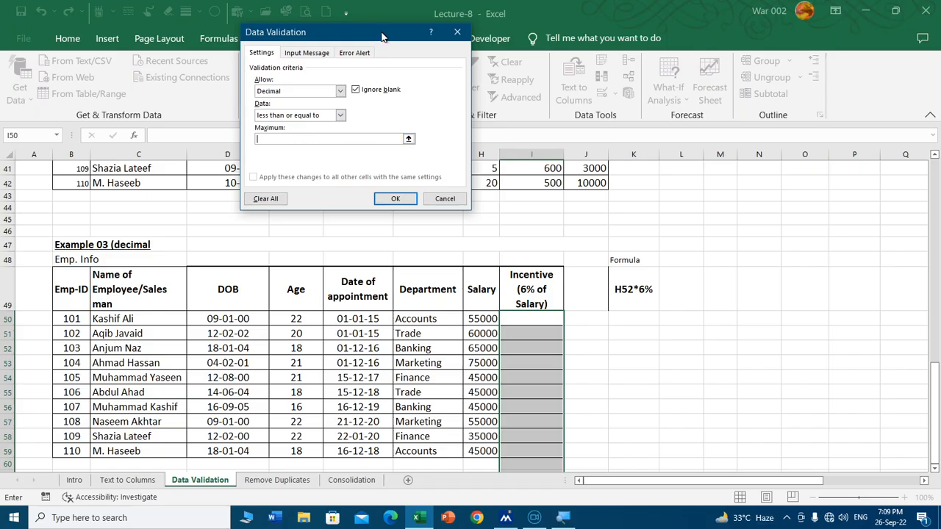
drag(382, 33, 346, 59)
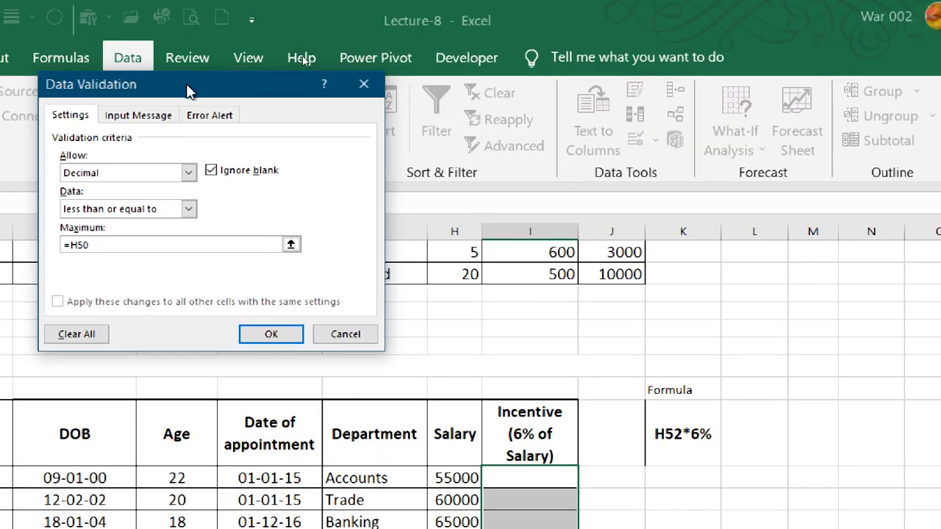
drag(184, 88, 167, 207)
scroll(603, 292, down, 2)
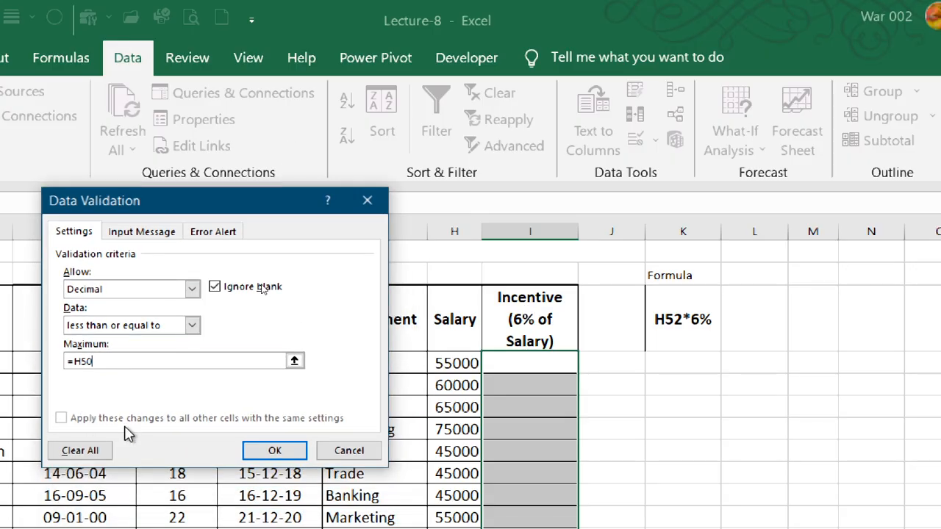
text(*)
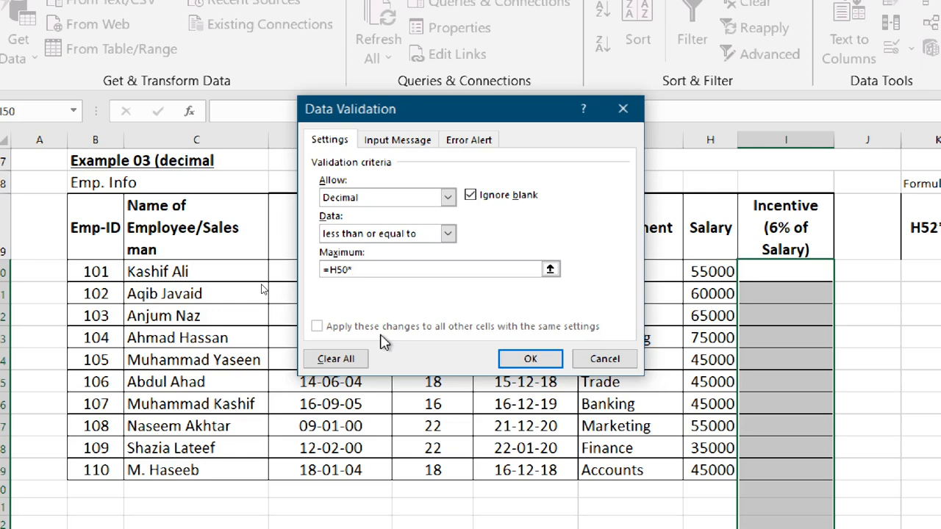
text(6%)
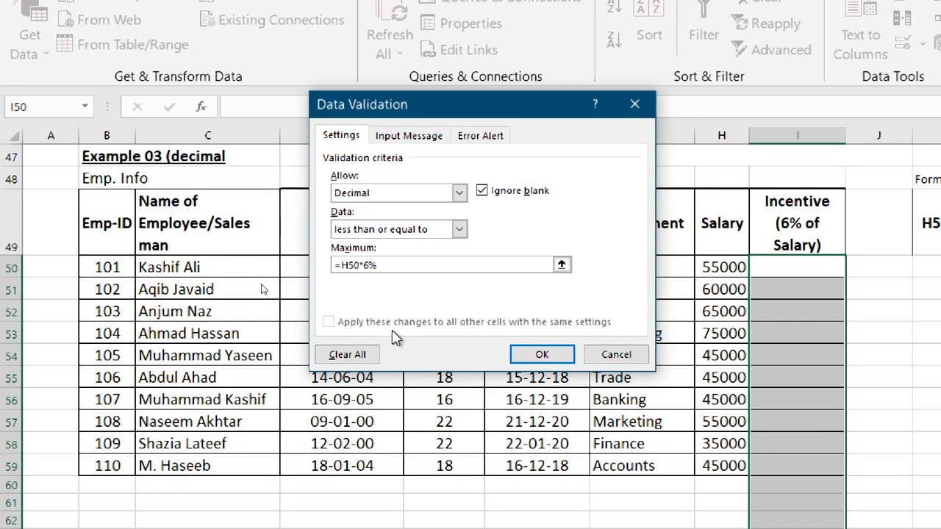
click(542, 354)
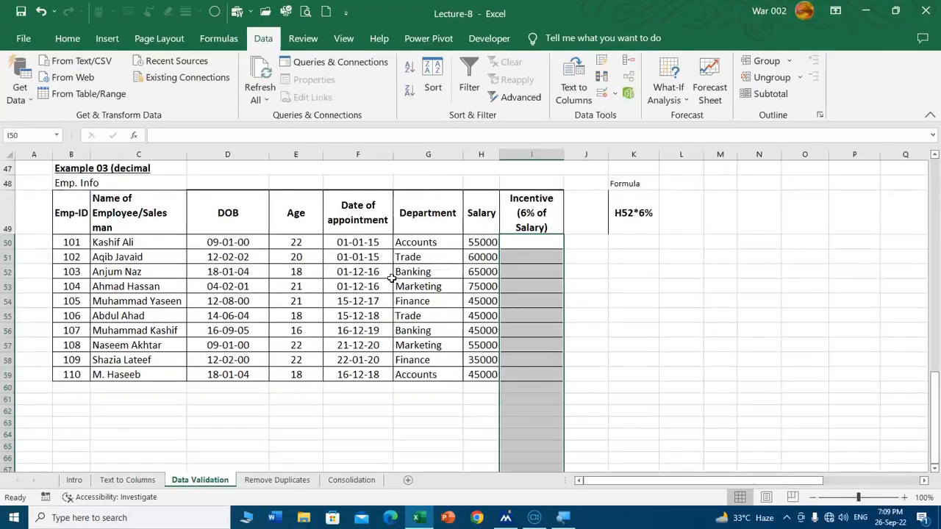
Step: Enter =H50*6% in incentive cell I50 and fill the formula down to I59
click(519, 243)
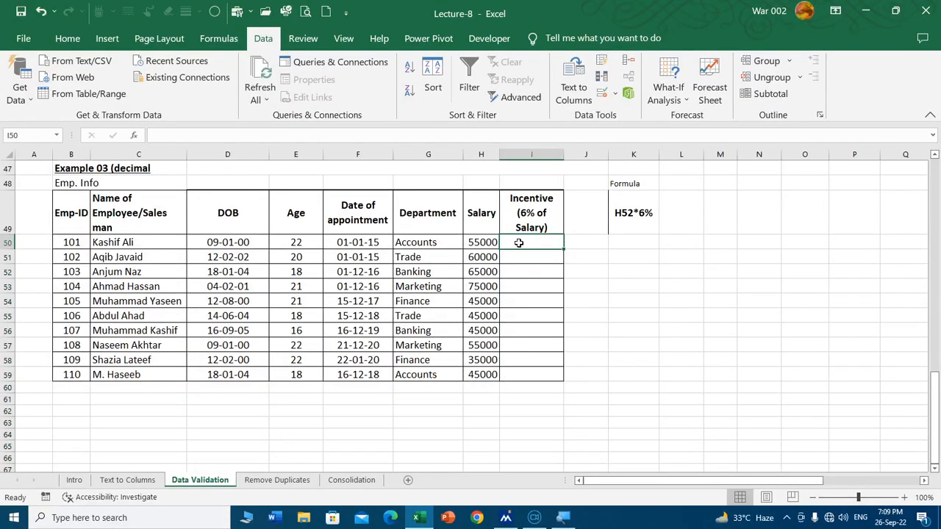
text(=H50*6%)
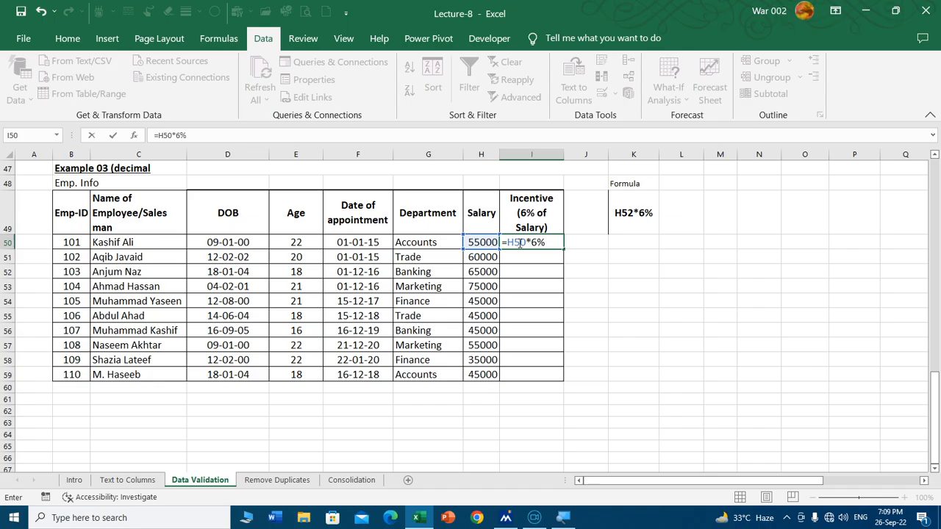
key(Return)
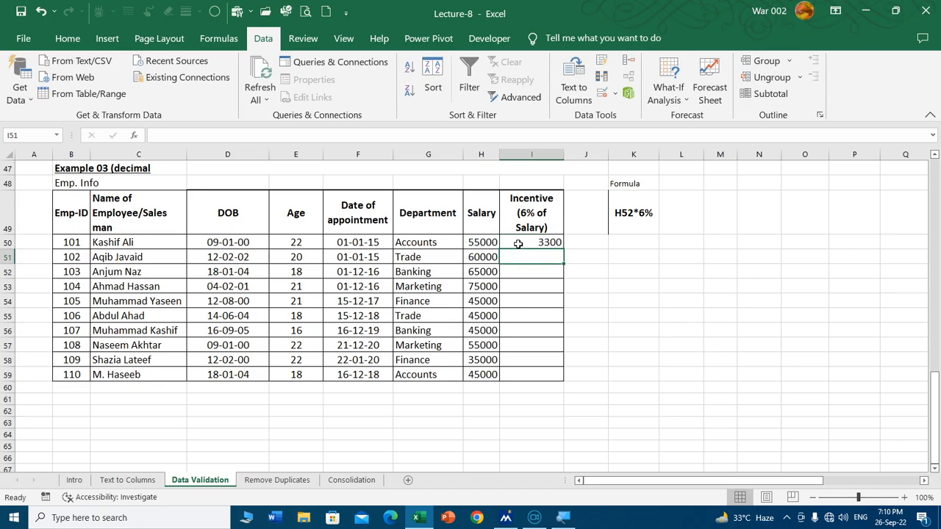
click(553, 243)
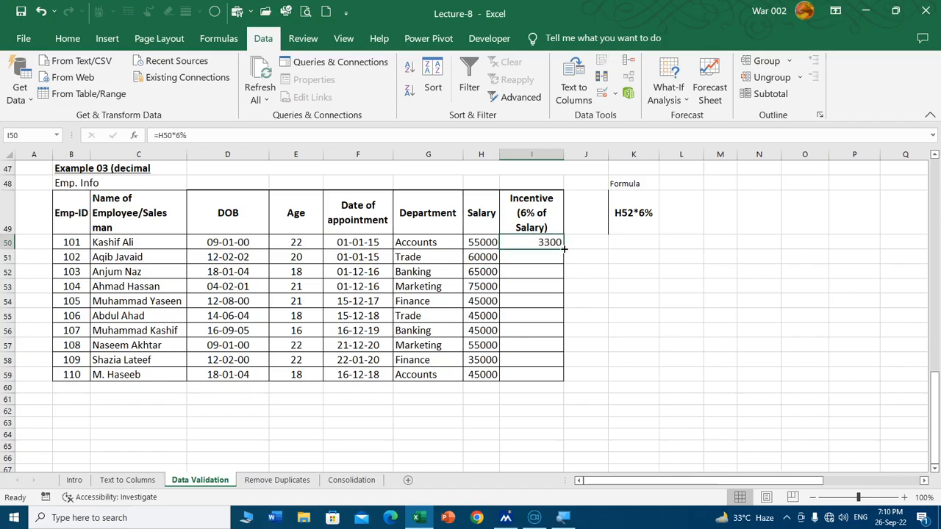
drag(564, 250, 561, 378)
click(548, 332)
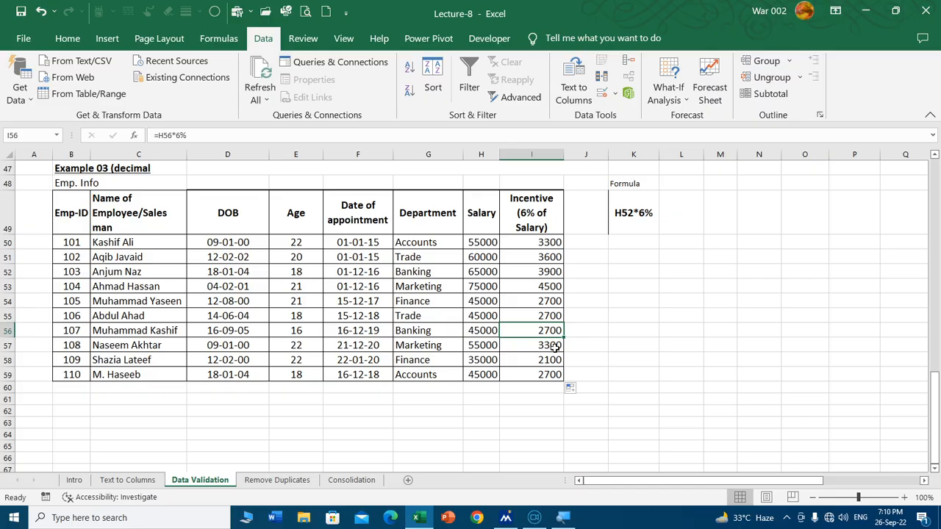
Step: Try to change the formula in incentive cell I50 to =H50*6.1%, and cancel the entry
click(527, 244)
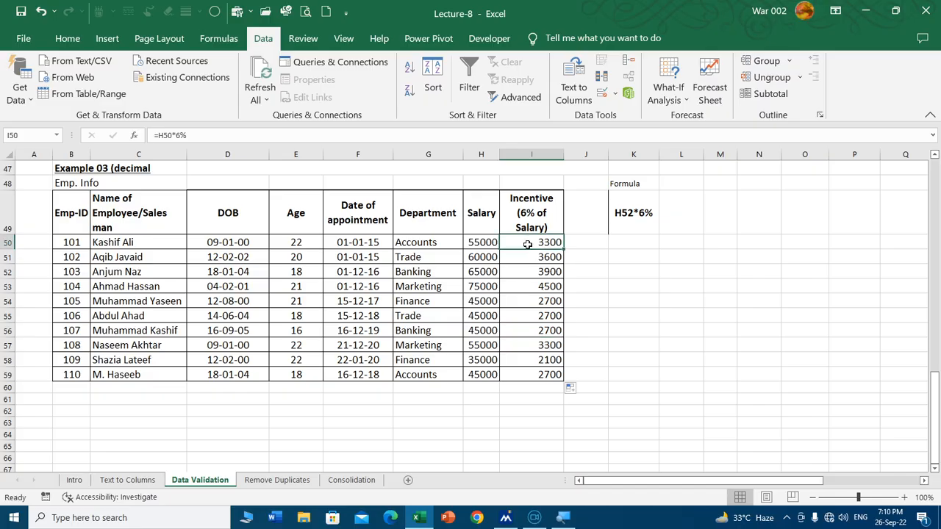
click(180, 133)
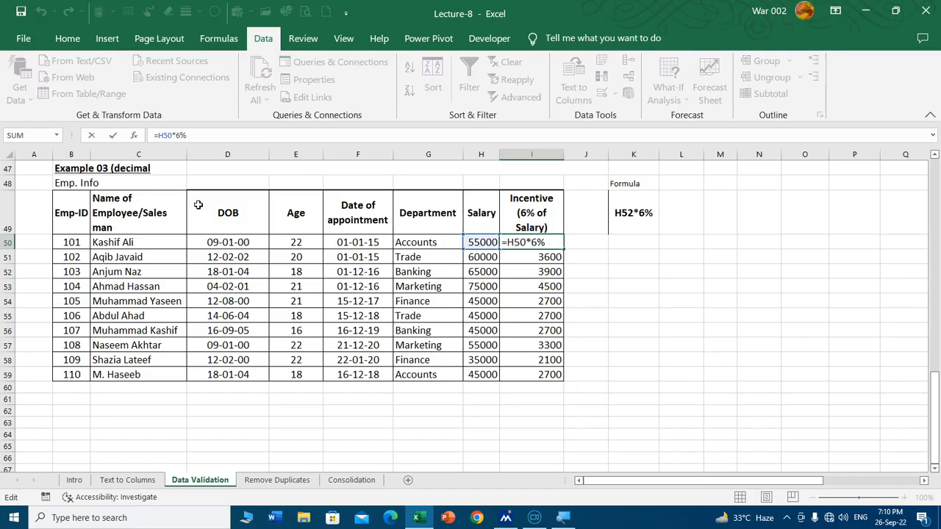
key(BackSpace)
text(6.1)
key(Return)
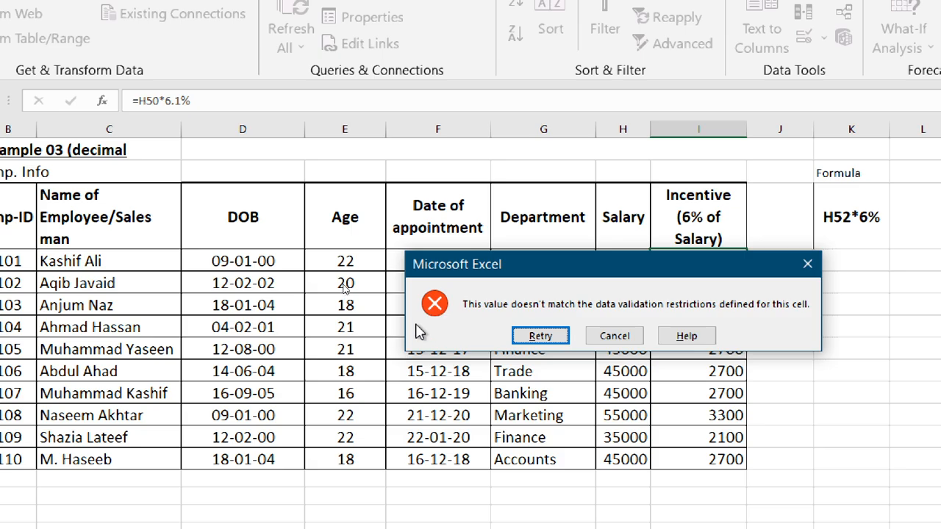
click(617, 336)
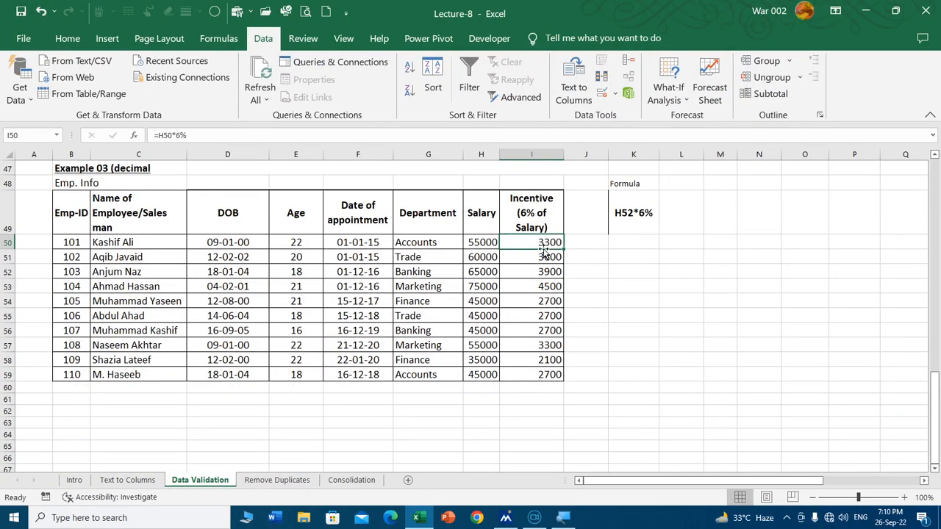
Step: Open the validation error alert settings for incentive cells I50:I59, ready to enter the alert title
drag(534, 242, 536, 370)
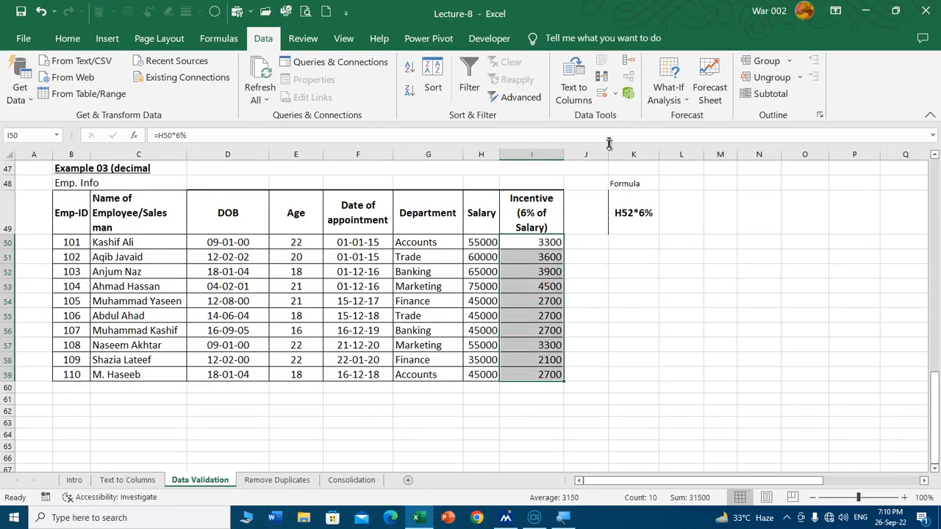
click(601, 93)
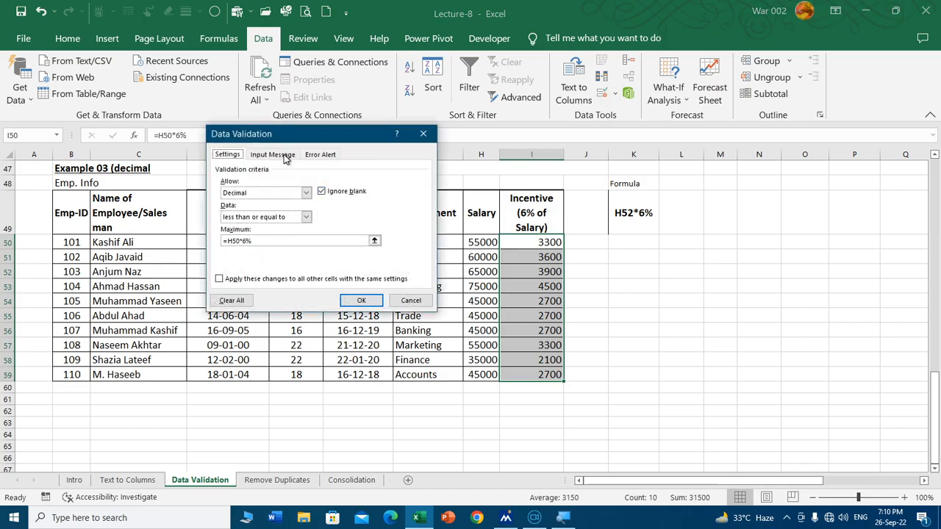
click(321, 155)
click(349, 207)
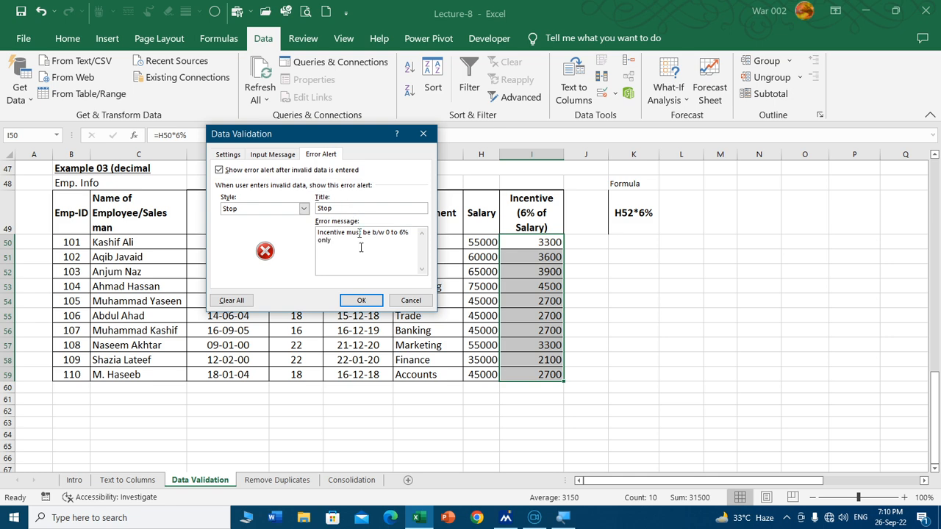
Step: Apply the incentive error alert and try to change the formula in cell I50 to =H50*7%, cancelling the entry
click(361, 300)
double_click(522, 242)
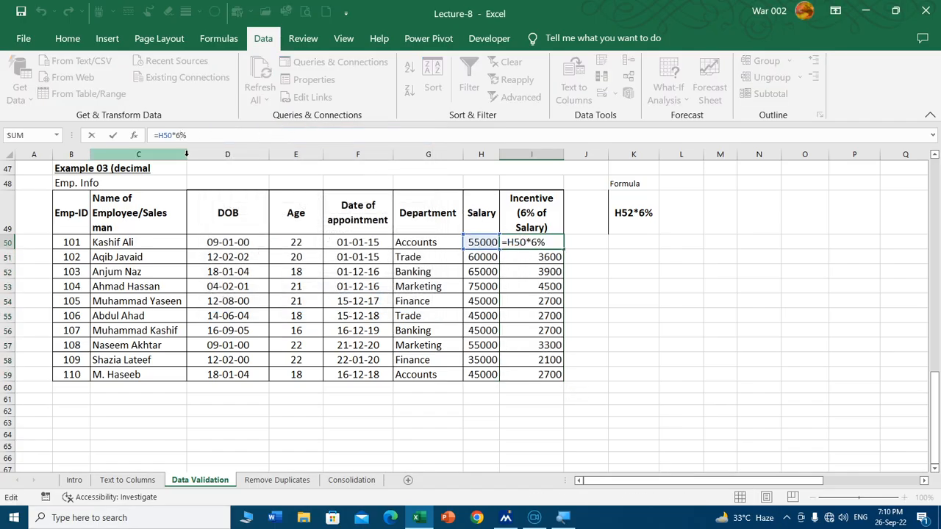
key(BackSpace)
key(BackSpace)
text(7%)
key(Return)
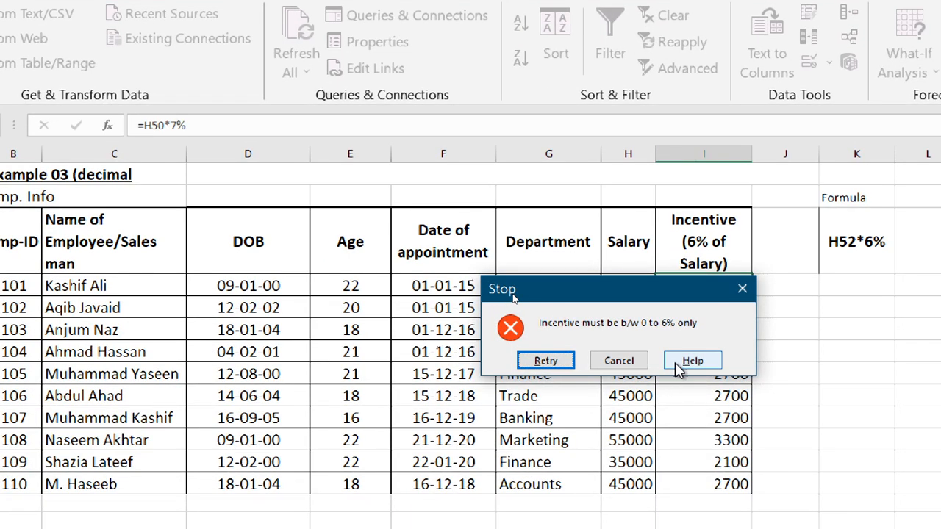
click(620, 361)
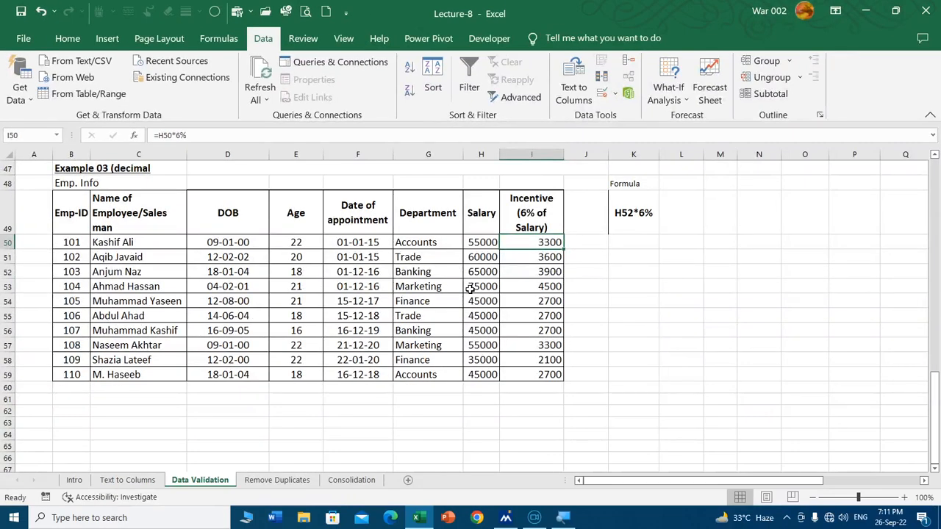
Step: Review the allowed value types in the validation criteria of incentive cell I50 and close the settings without changes
scroll(430, 314, up, 14)
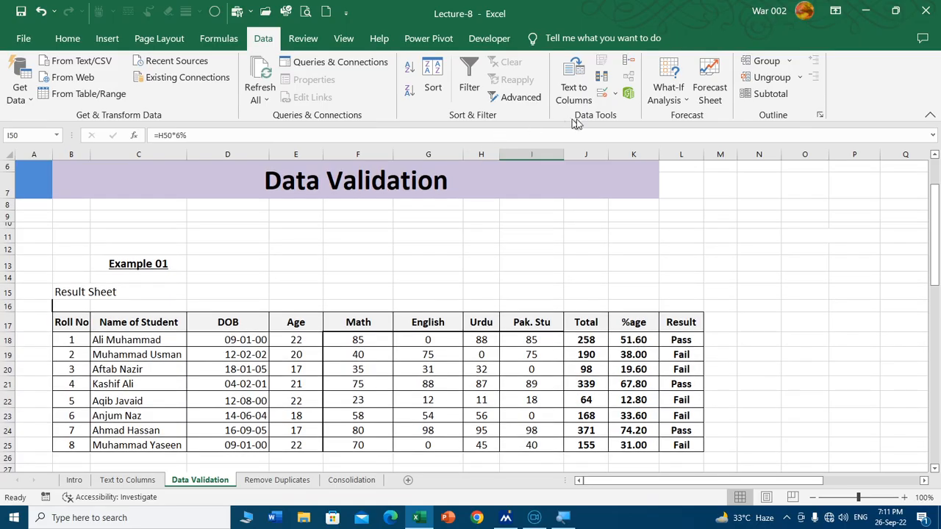
click(602, 93)
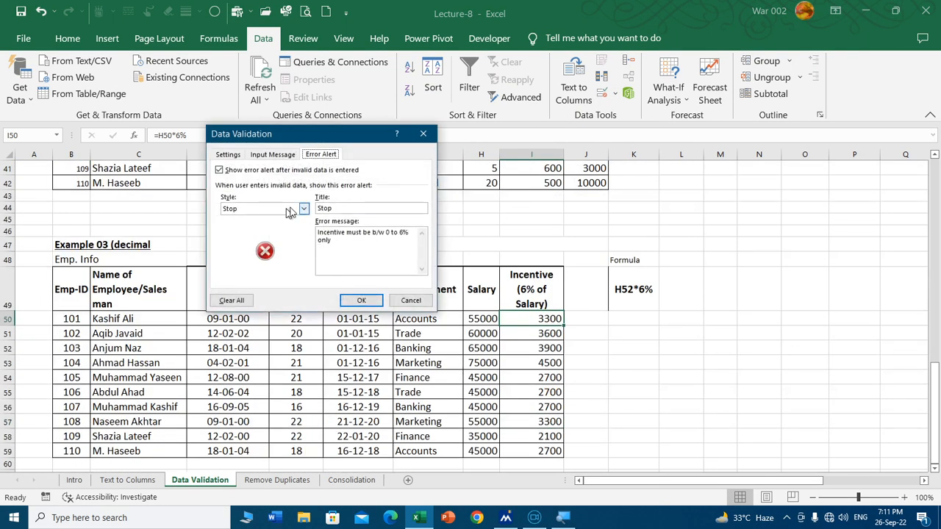
click(225, 155)
click(283, 193)
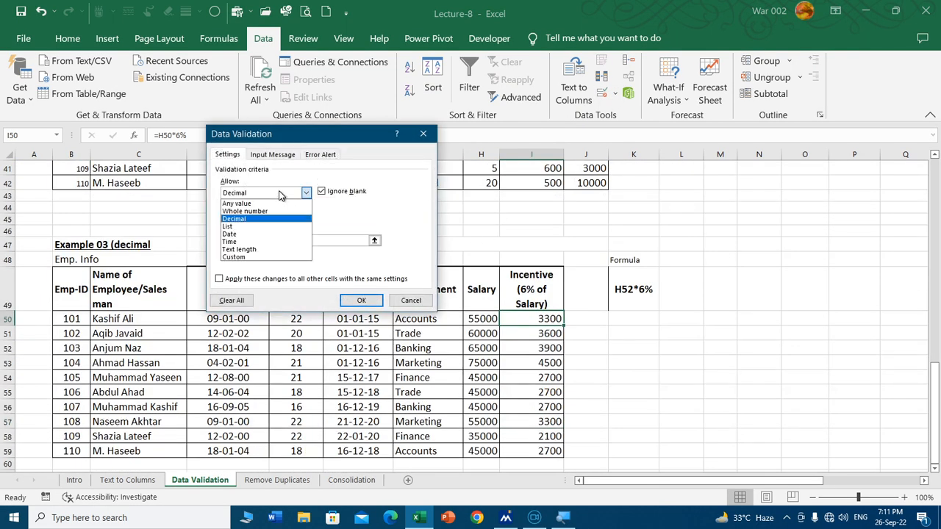
click(403, 300)
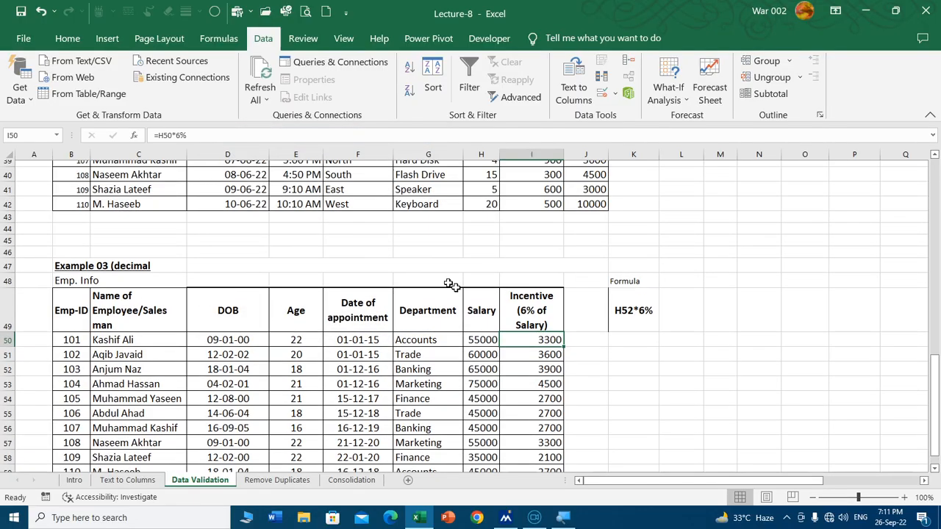
Step: In the Example 02 sales table, choose West from the Region list in cell F33
scroll(441, 287, up, 11)
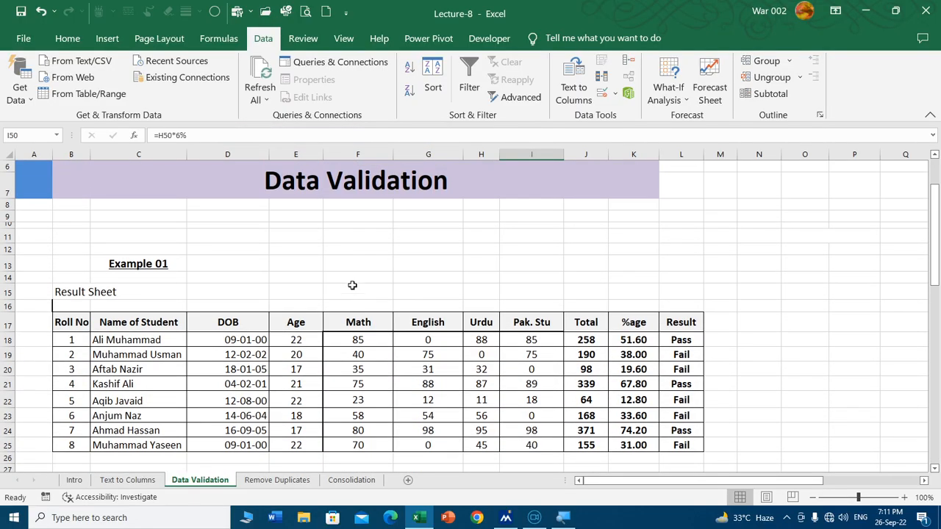
scroll(318, 226, down, 7)
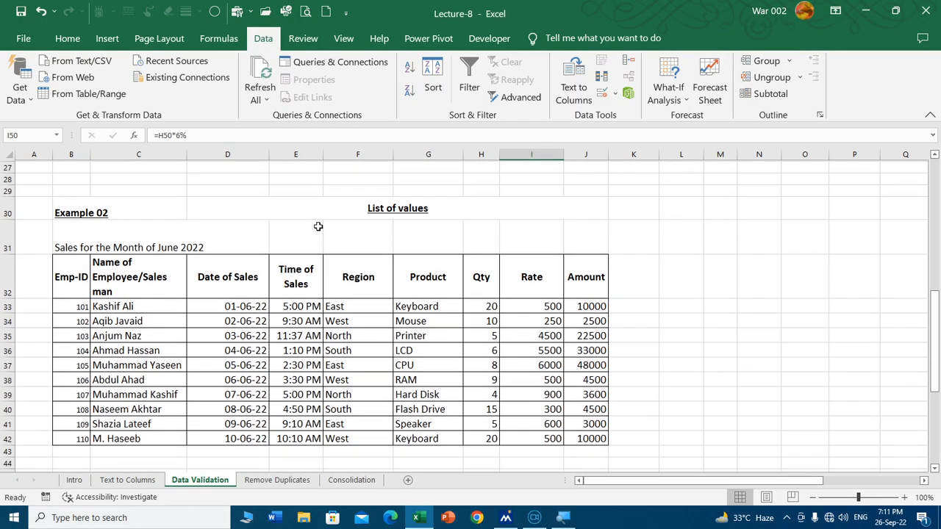
scroll(317, 226, down, 1)
scroll(318, 227, down, 1)
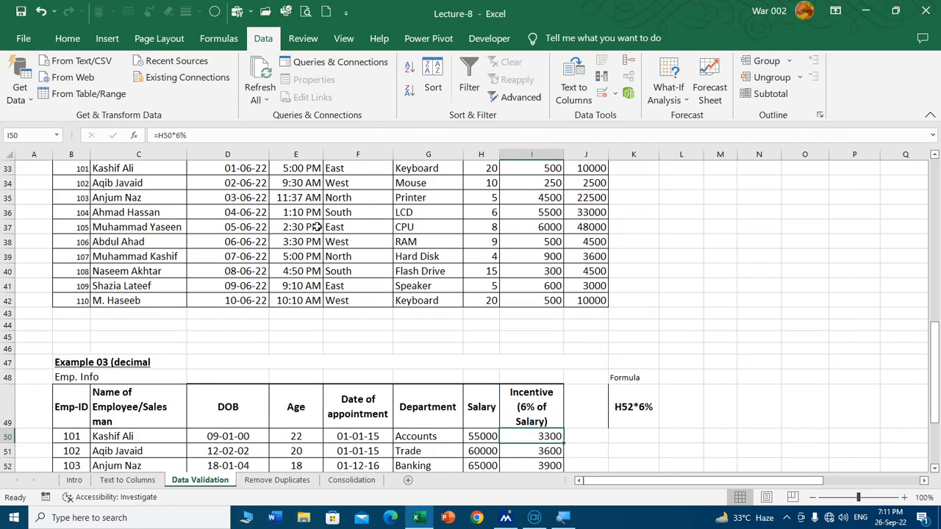
scroll(318, 227, up, 1)
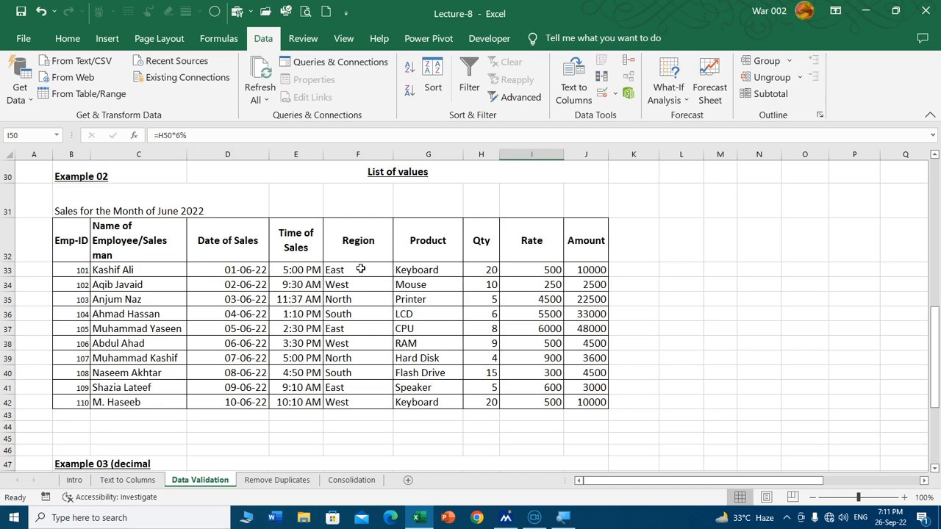
click(361, 269)
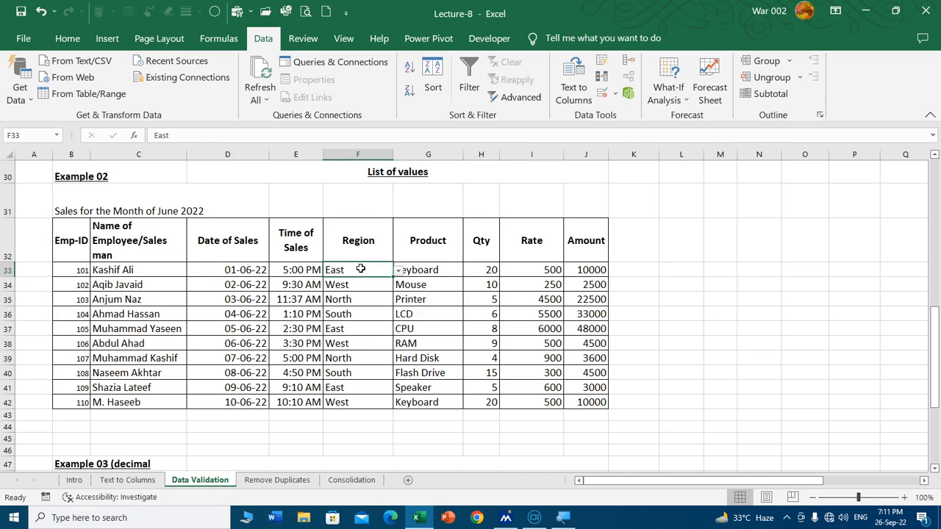
click(399, 272)
click(370, 297)
Step: Examine the choices offered by the Region lists in cells F36 and F42
click(366, 315)
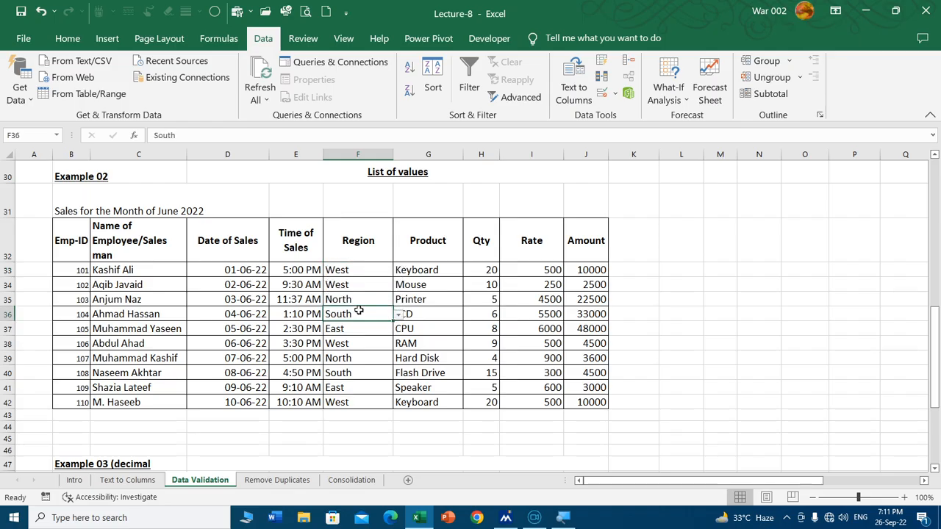
click(399, 315)
click(360, 403)
click(380, 405)
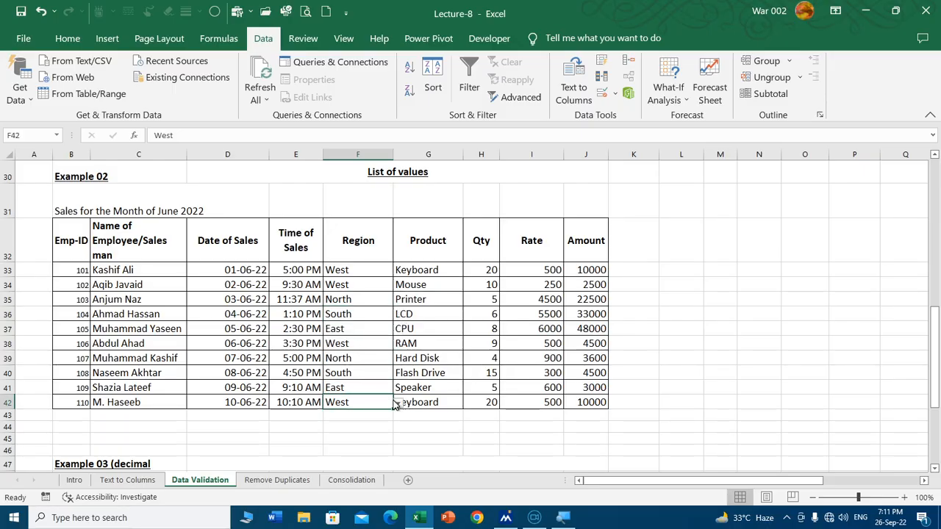
click(398, 405)
click(362, 425)
Step: Clear all data validation from the Product cells G33:G42
click(438, 283)
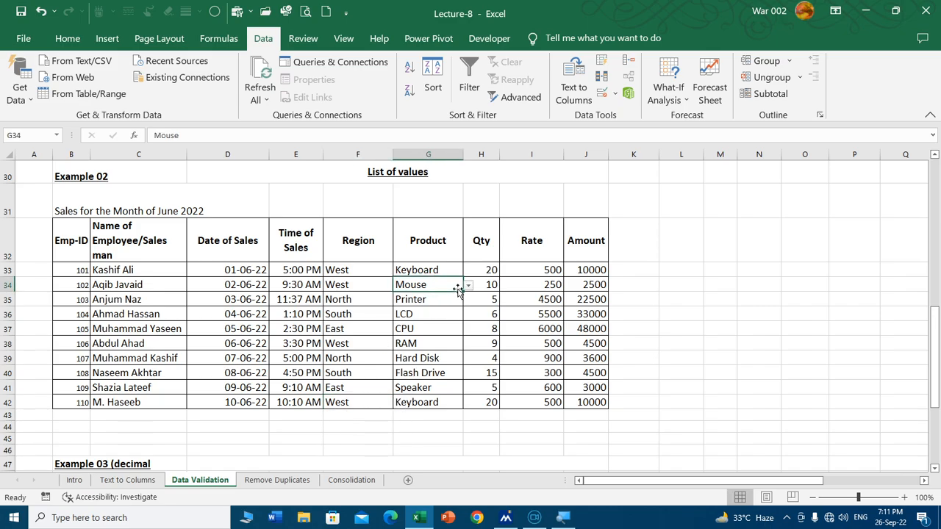
drag(416, 272, 425, 401)
click(601, 93)
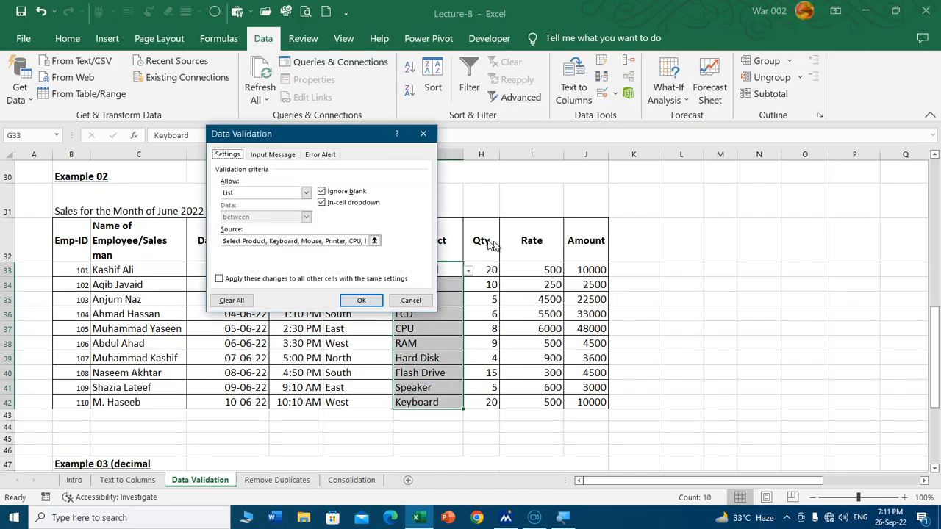
click(231, 299)
click(353, 301)
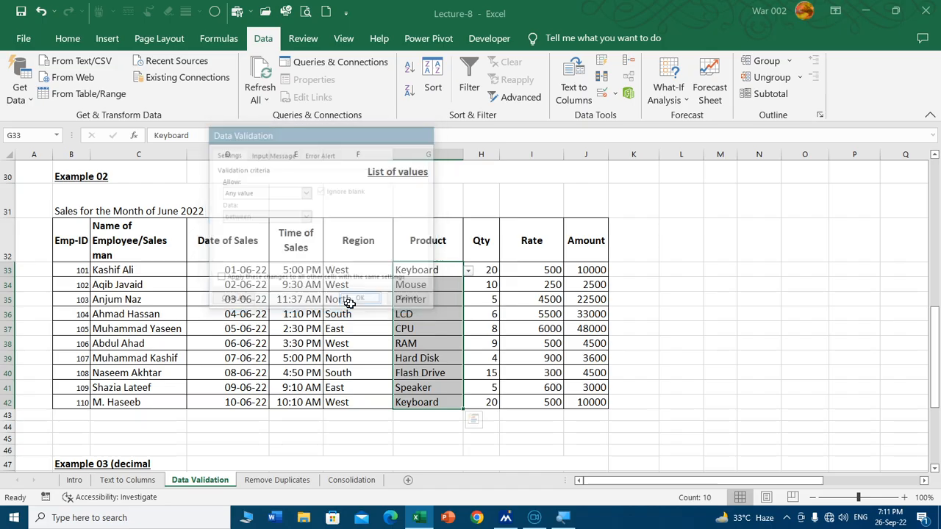
Step: Set the validation criteria of Product cell G33 to allow a List, ready to enter its source
click(426, 270)
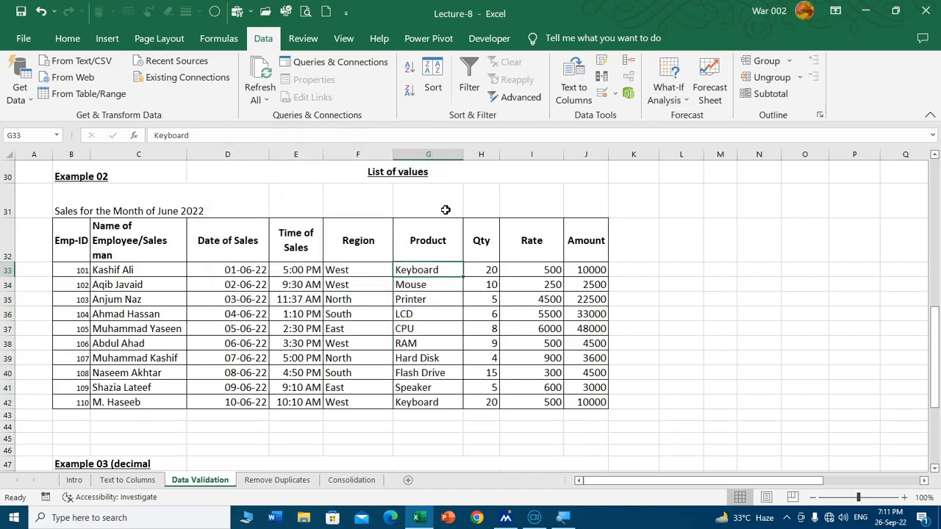
click(602, 93)
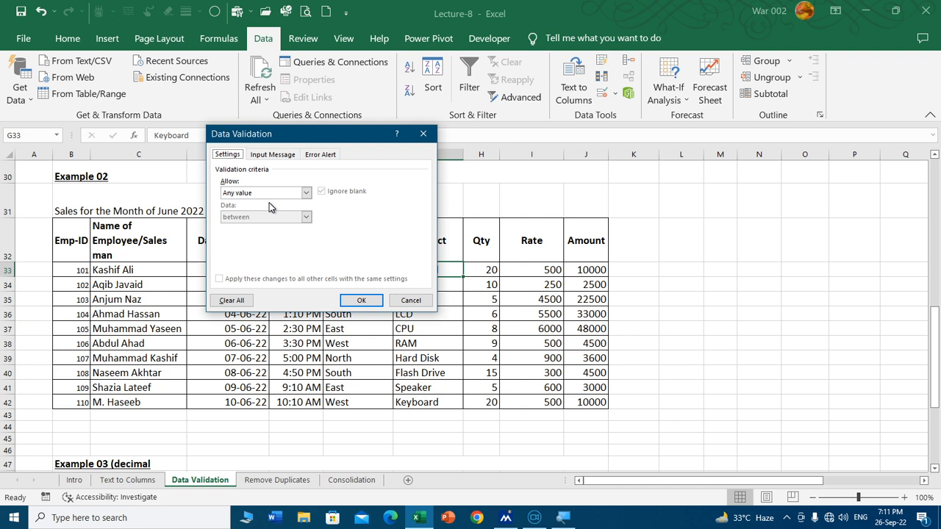
click(306, 193)
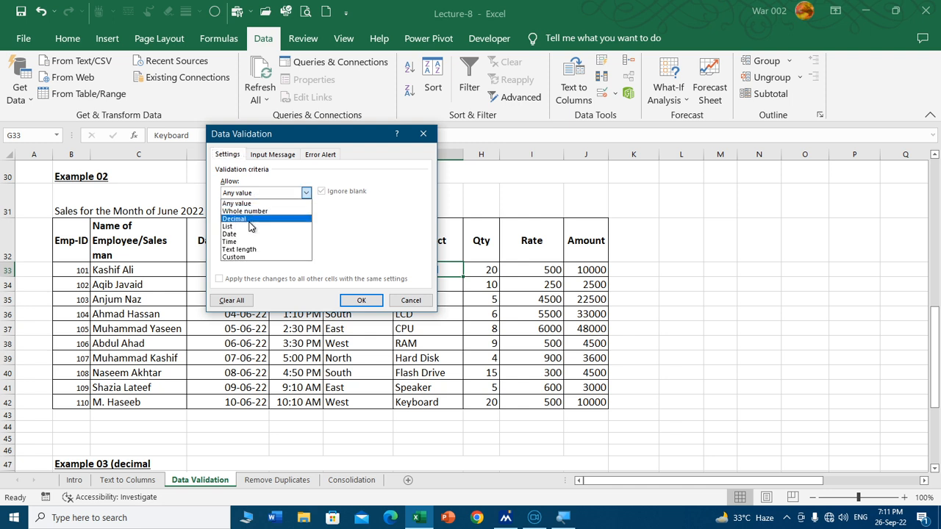
click(249, 226)
drag(367, 140, 353, 126)
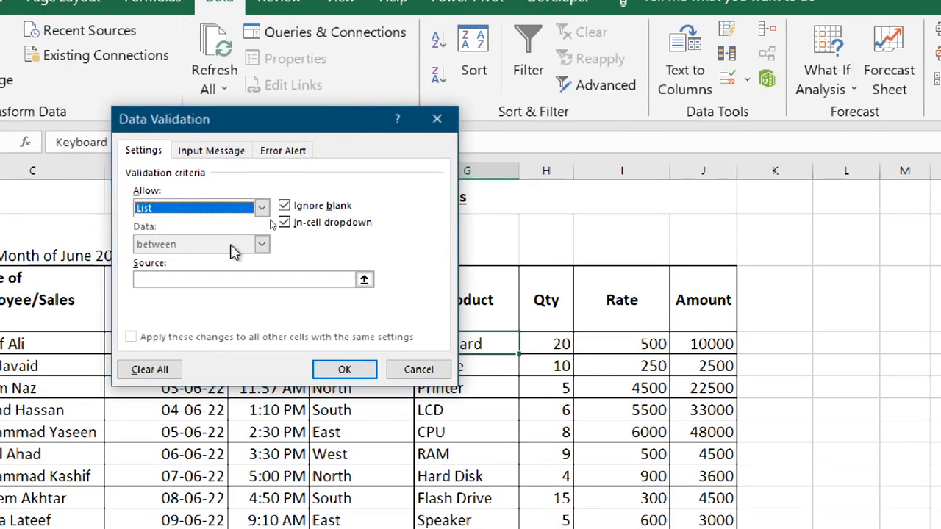
click(194, 279)
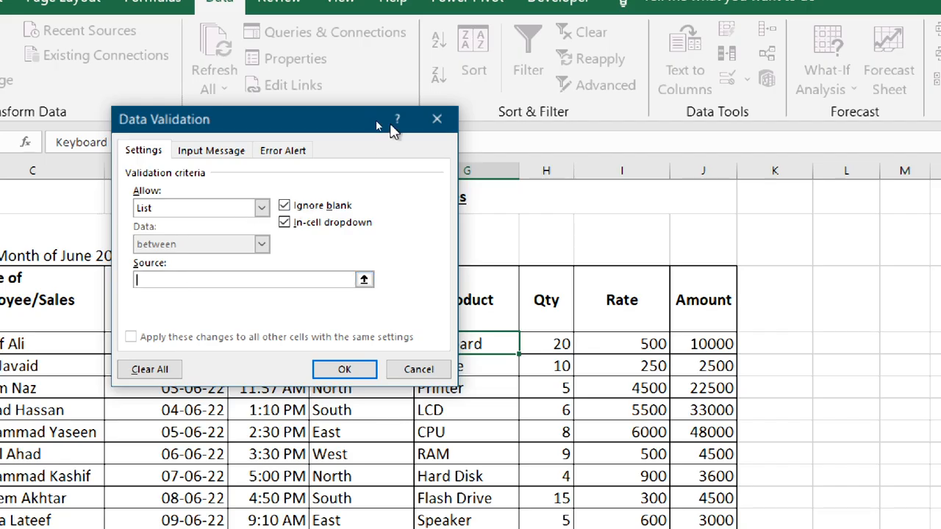
drag(325, 120, 252, 142)
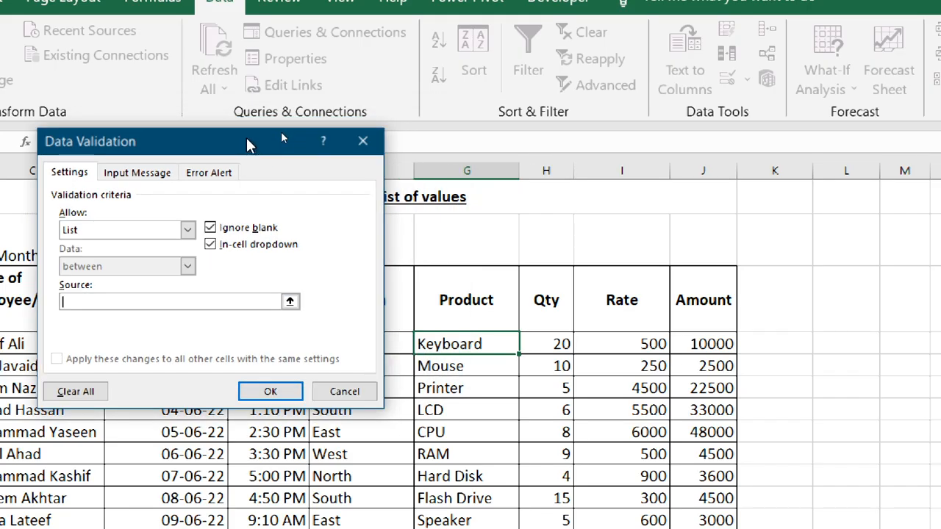
Step: Enter Keyboard, Mouse, Printer, LCD, CPU, RAM, Hard Disk, Flash Drive, Speaker as the list source for cell G33 and apply the validation
text(Keyboard, Mouse, Printer, LCD, CPU, Ra)
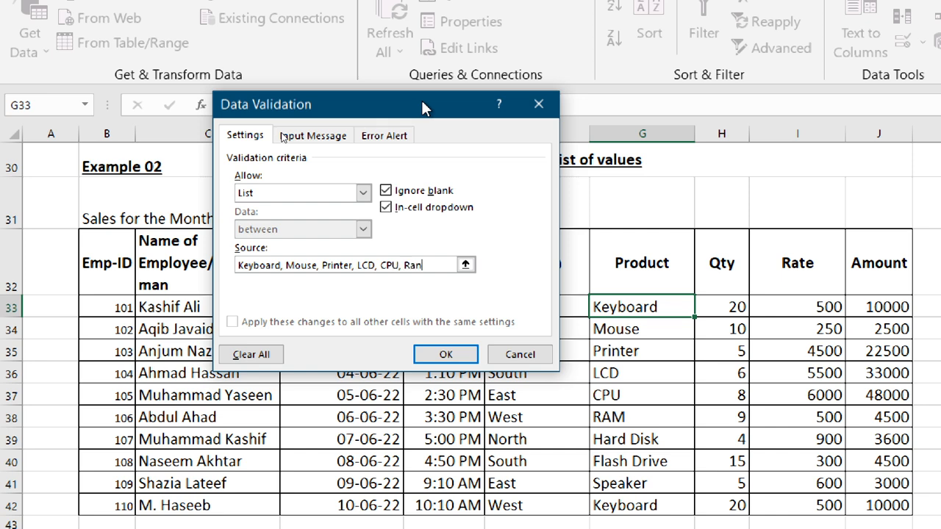
key(BackSpace)
text(AM, Hard Disk,)
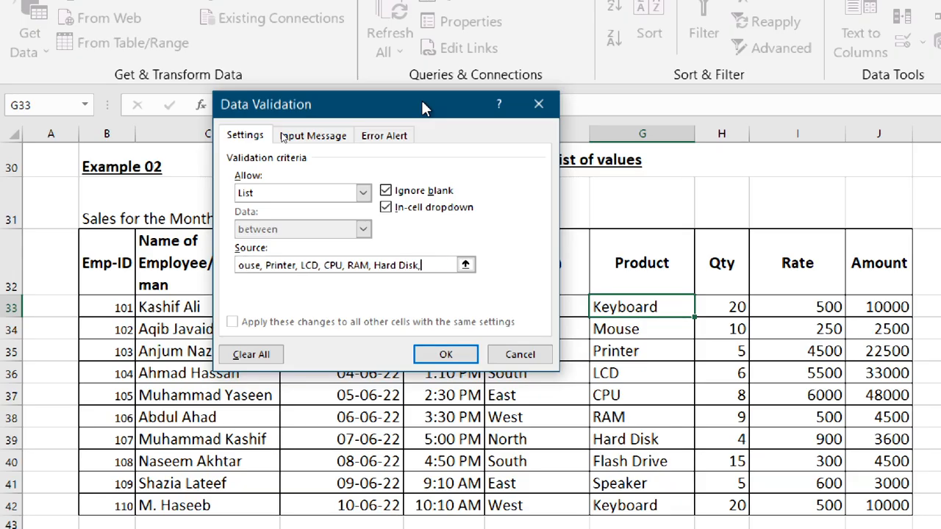
text( Flash Dri)
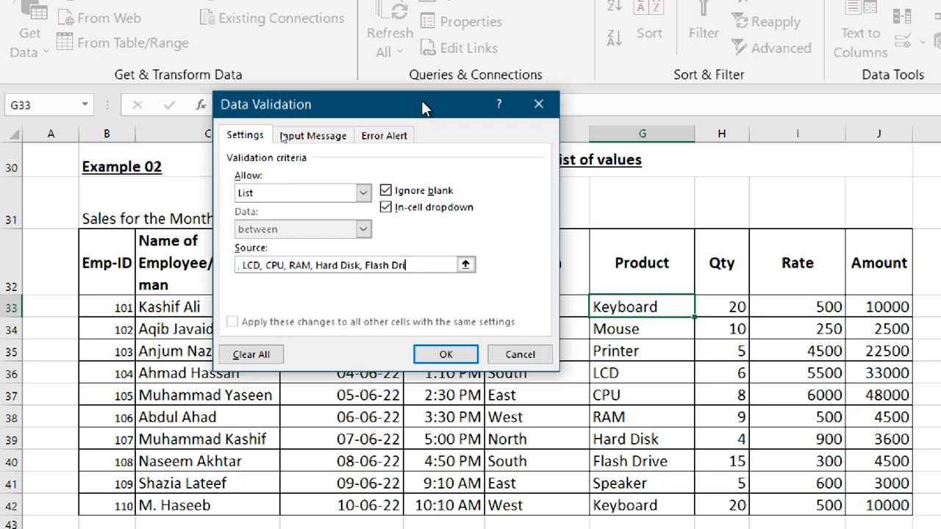
text(ve, Speaker)
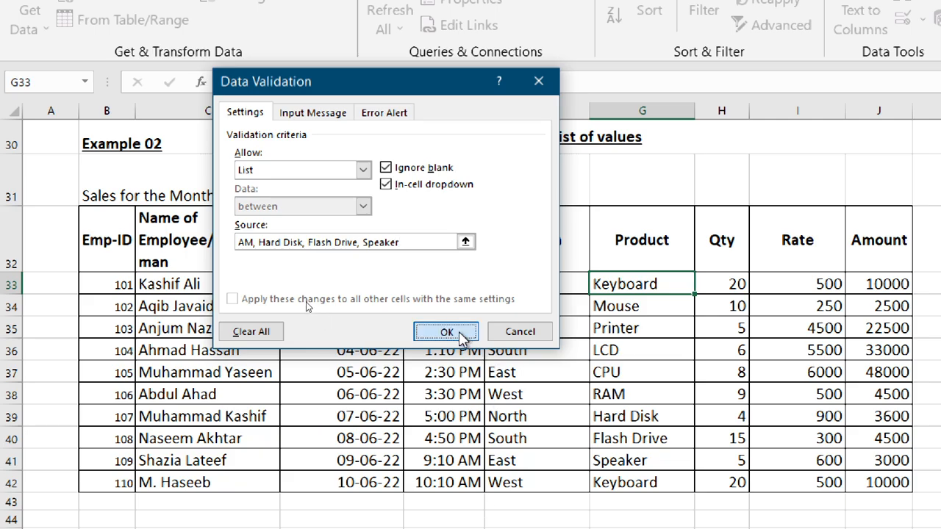
click(447, 332)
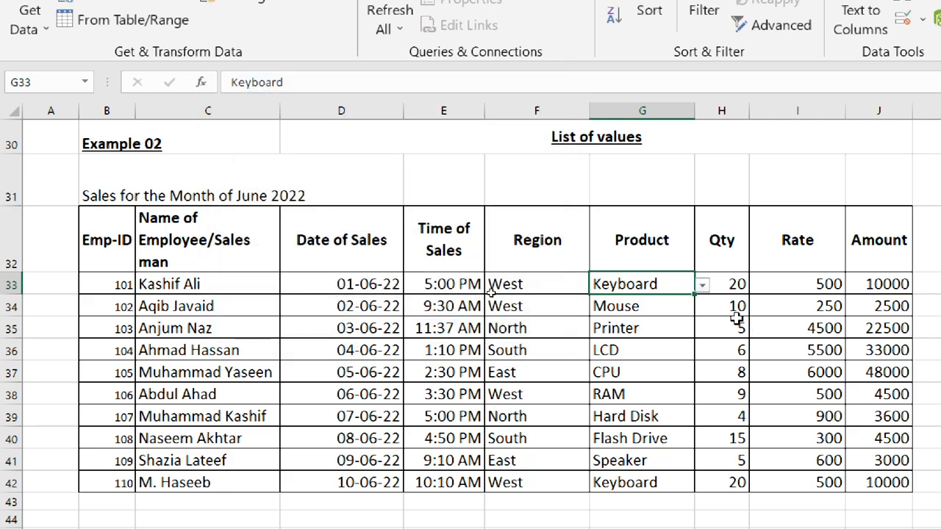
Step: Choose Hard Disk from the Product list in cell G33 and check whether cell G34 has a list
click(703, 285)
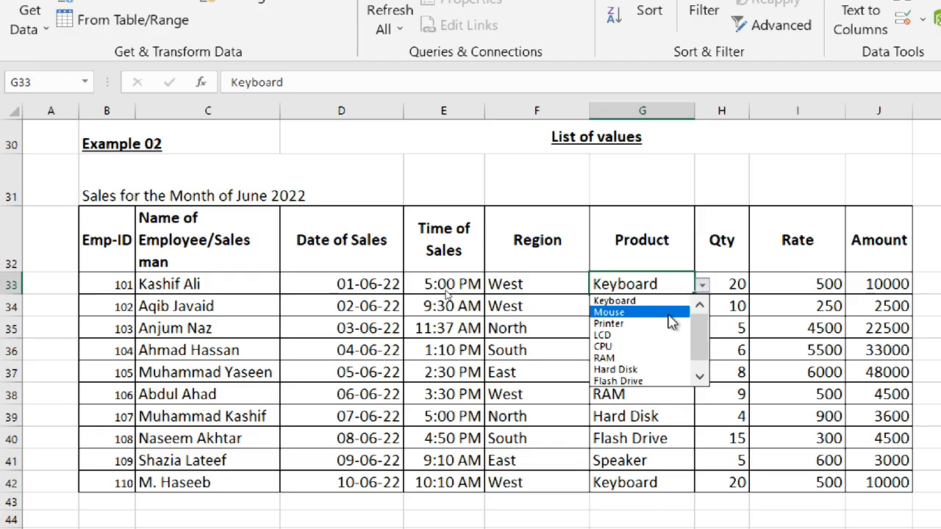
click(656, 370)
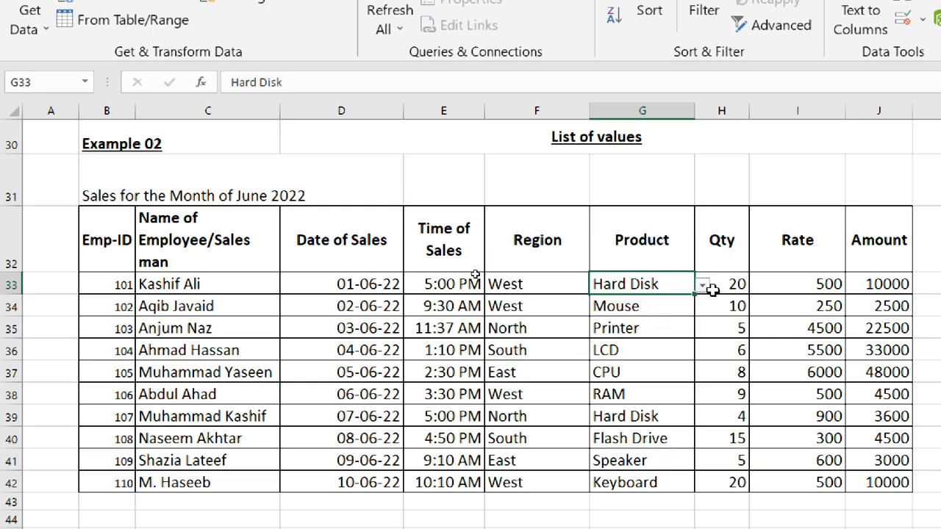
click(689, 304)
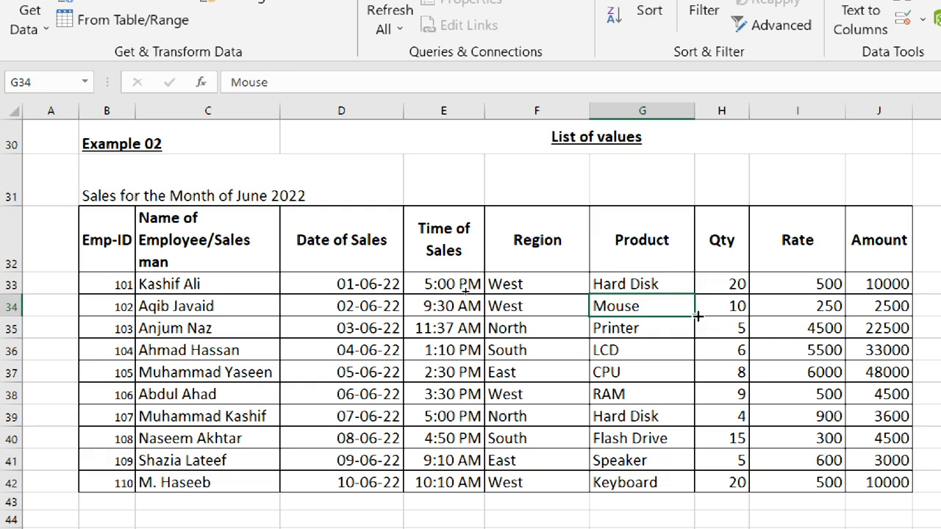
Step: Copy Product cell G33 with its validation list and paste it into cells G34:G42
click(666, 282)
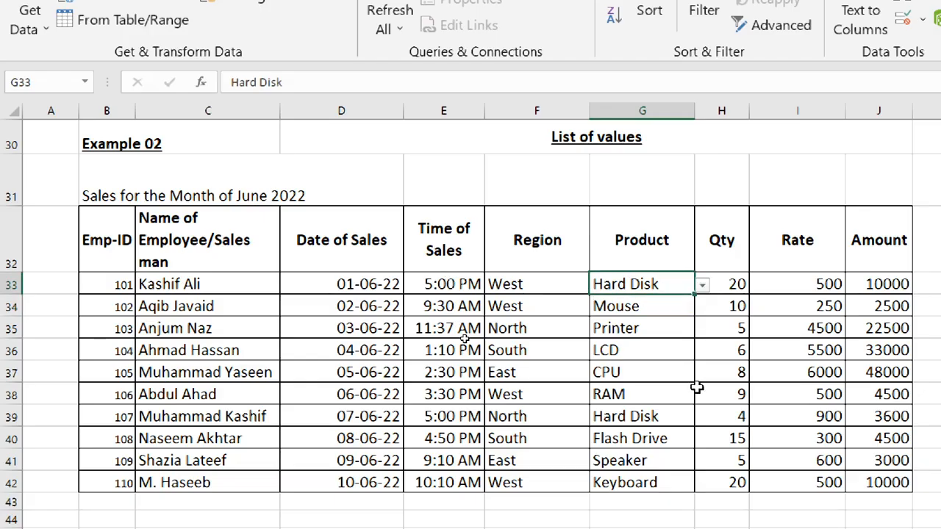
key(ctrl+c)
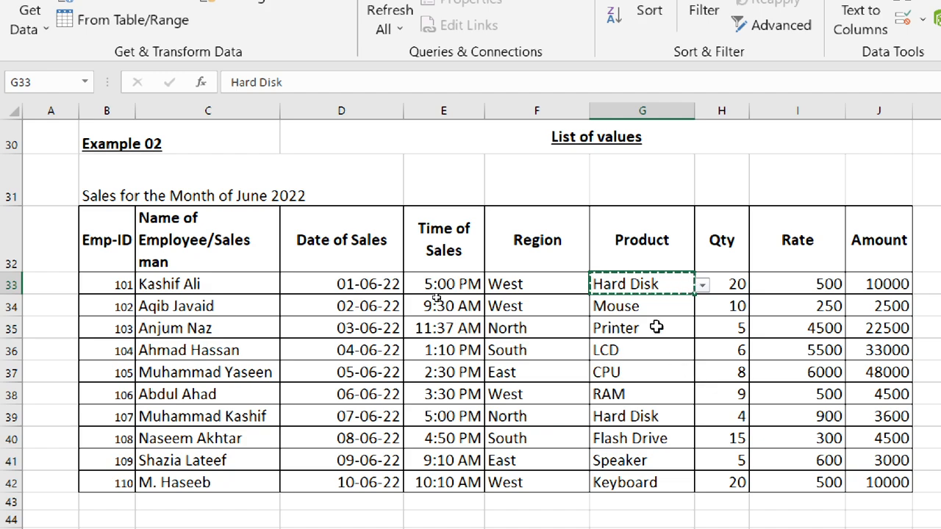
click(625, 304)
drag(642, 491, 643, 313)
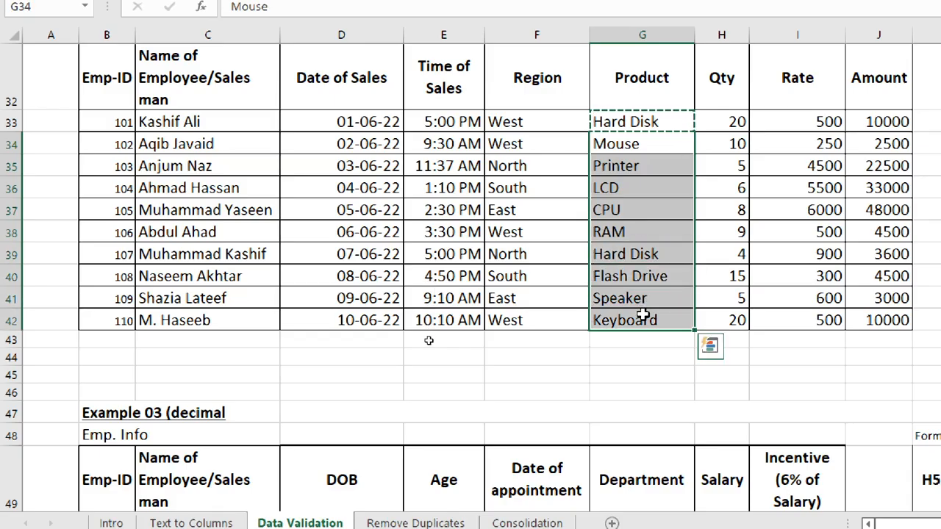
key(ctrl+v)
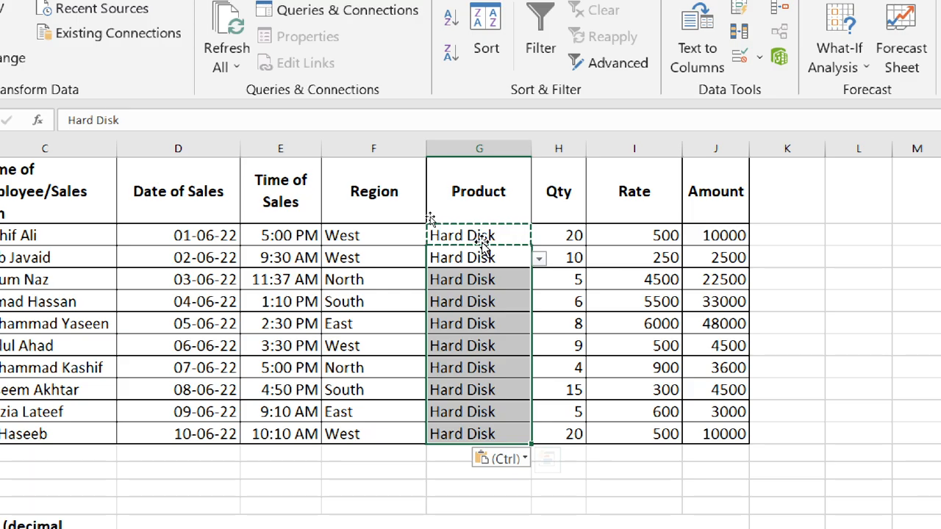
Step: Clear the pasted products from cells G34:G42 and choose CPU from the Product list in cell G34
drag(461, 261, 485, 434)
key(Delete)
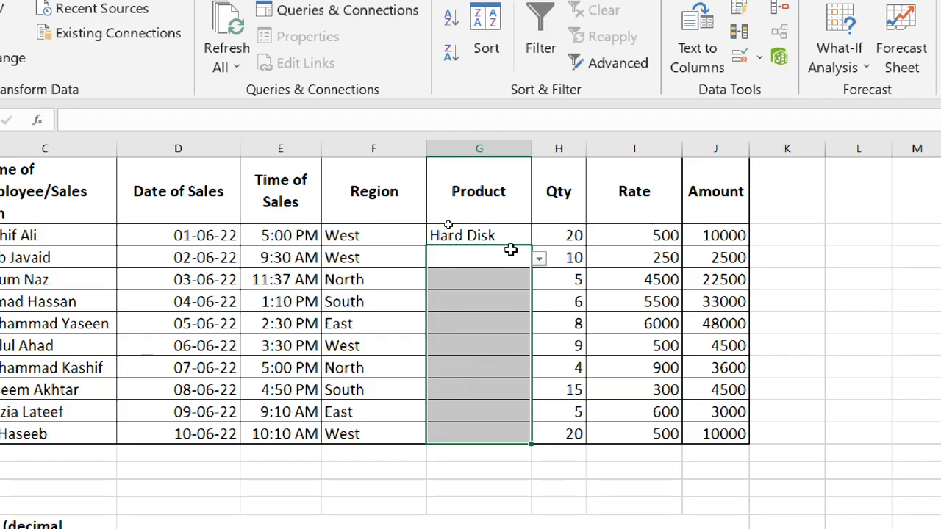
click(510, 254)
click(539, 259)
click(469, 320)
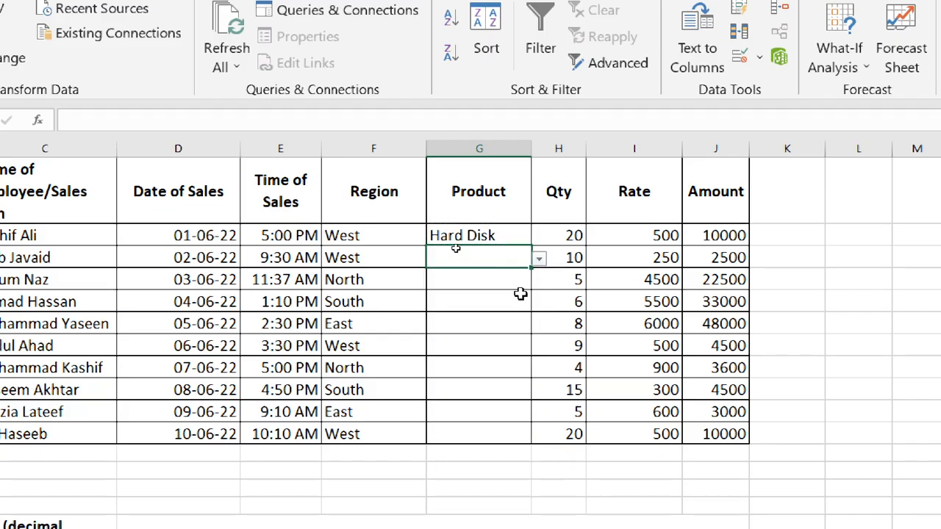
Step: Choose Flash Drive from the Product list in cell G35 and RAM in cell G36
click(519, 281)
click(539, 282)
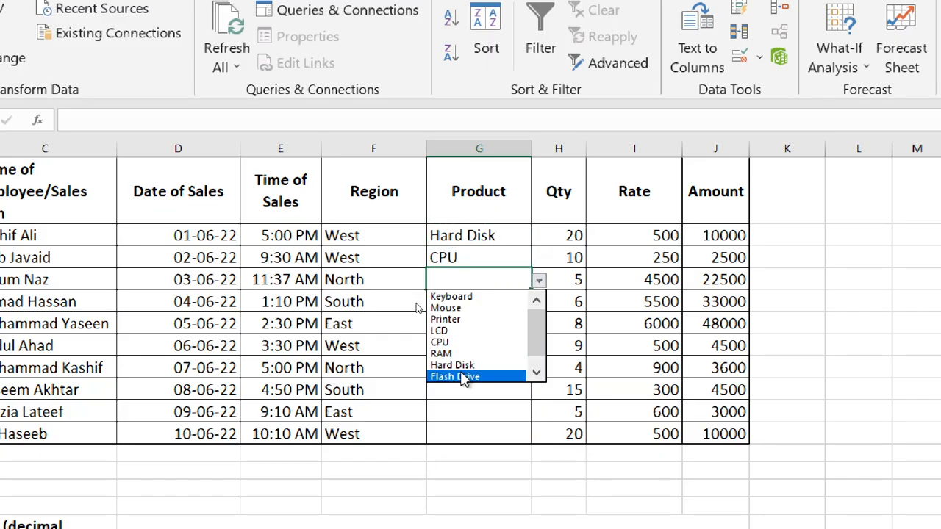
click(464, 378)
click(515, 303)
click(539, 305)
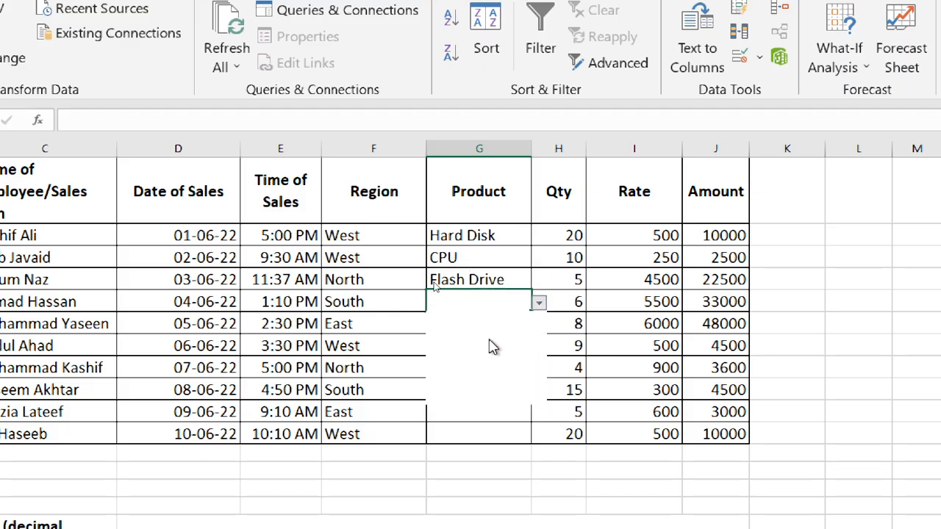
click(474, 379)
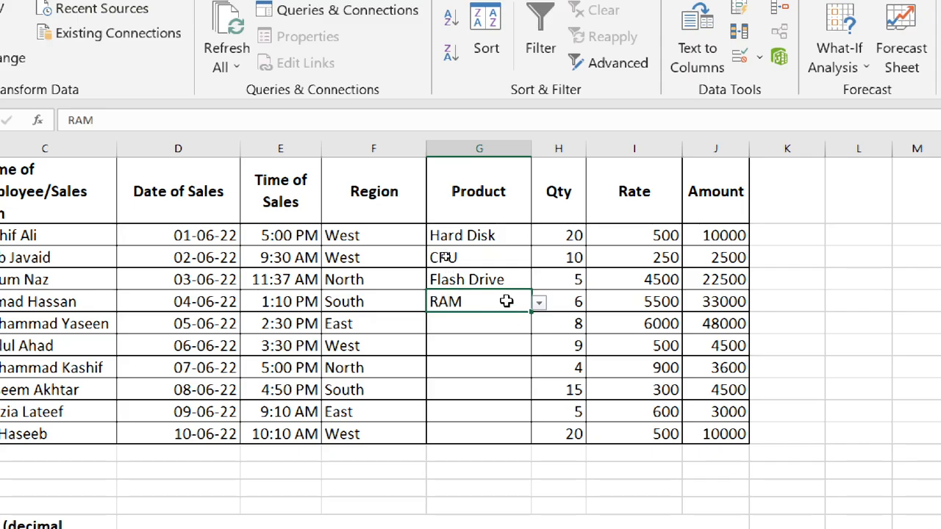
Step: Choose Printer from the Product list in cell G37 and Hard Disk in cell G38
click(504, 326)
click(540, 327)
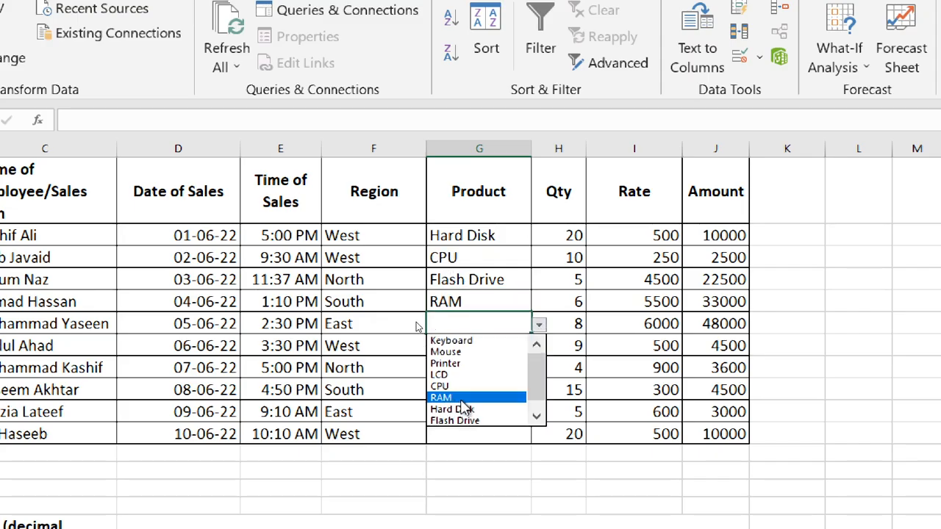
click(518, 368)
click(515, 342)
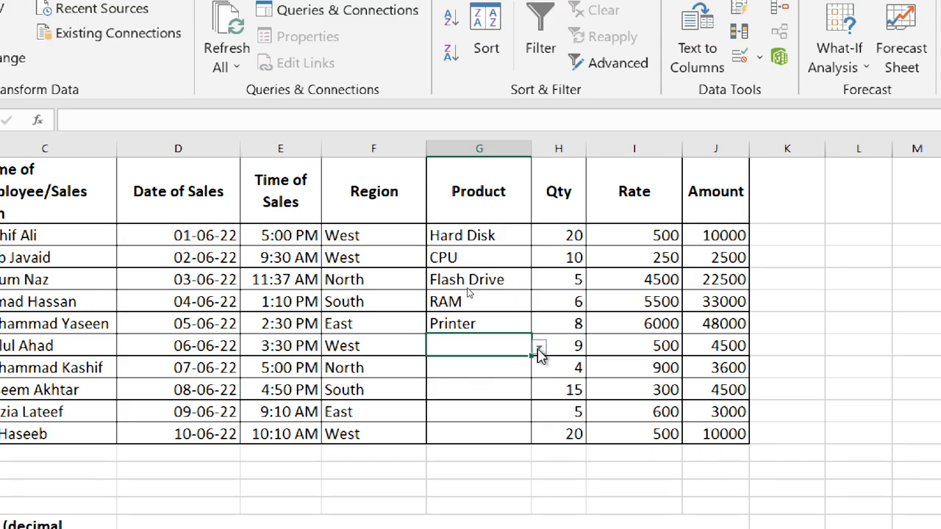
click(540, 346)
click(469, 431)
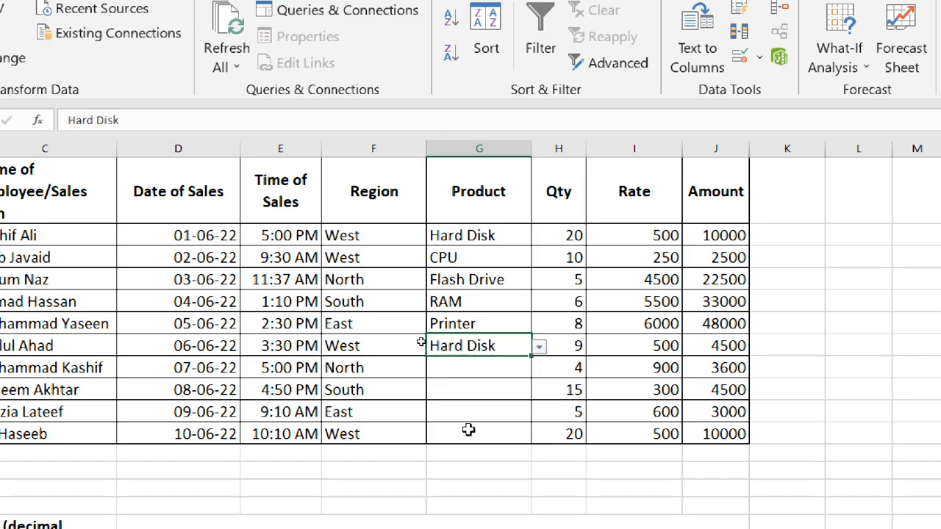
Step: Choose Hard Disk from the Product list in cell G39 and Speaker in cell G40
click(518, 368)
click(540, 369)
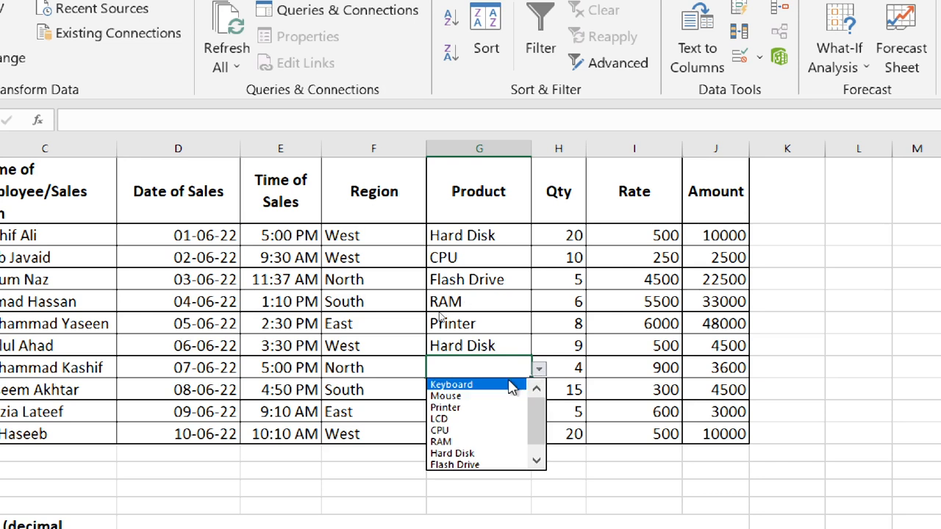
click(474, 459)
click(518, 390)
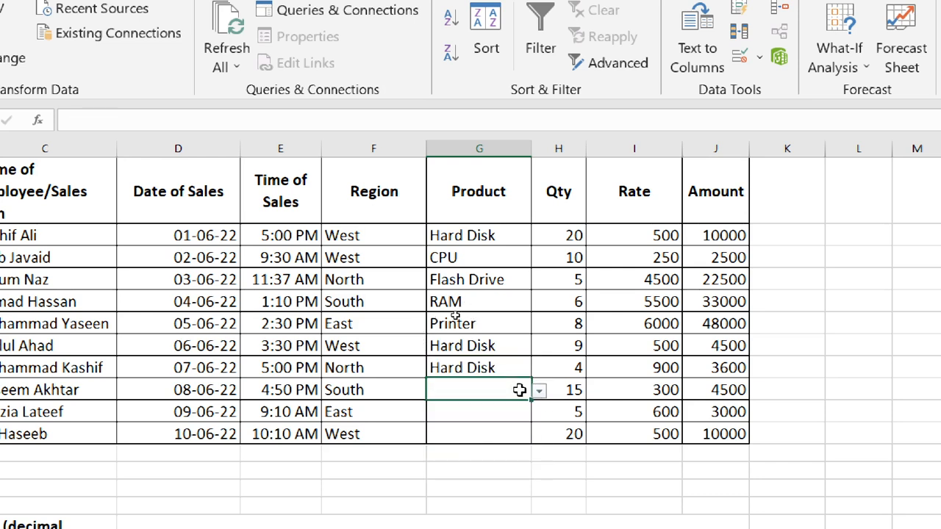
click(539, 392)
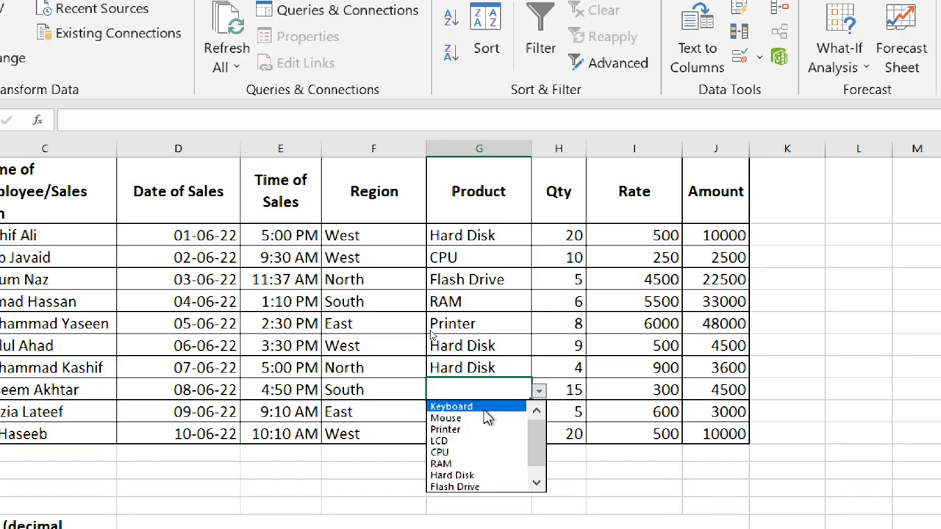
click(539, 487)
click(471, 487)
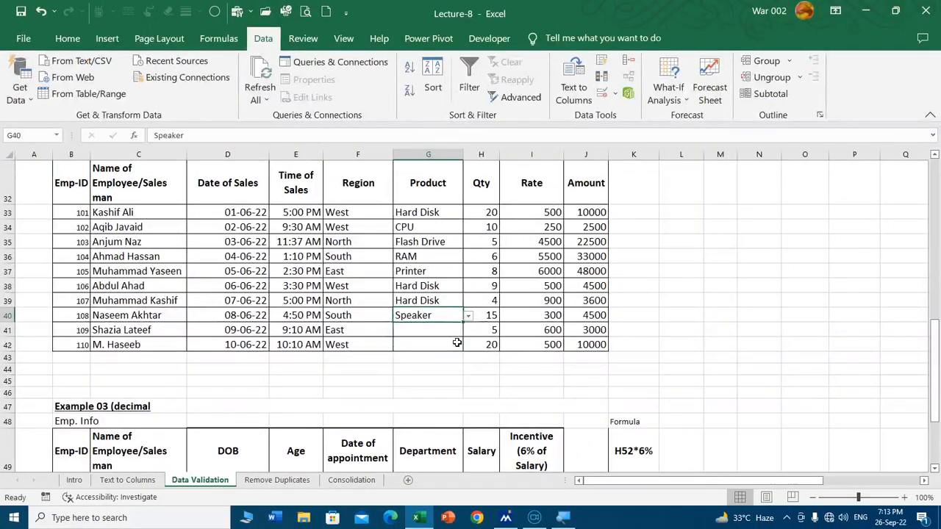
Step: Review the validation settings of Product cell G40 and the available criteria types, leaving the settings as they are
scroll(361, 227, up, 9)
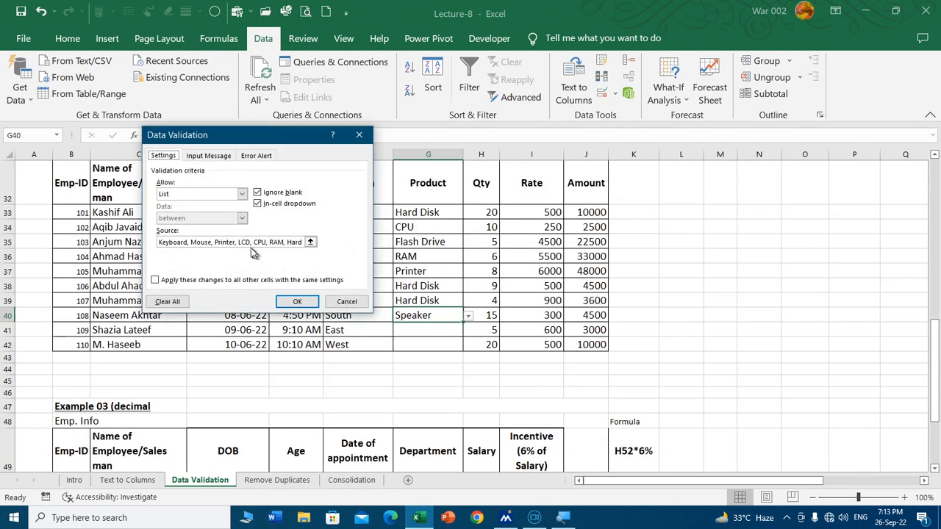
click(241, 194)
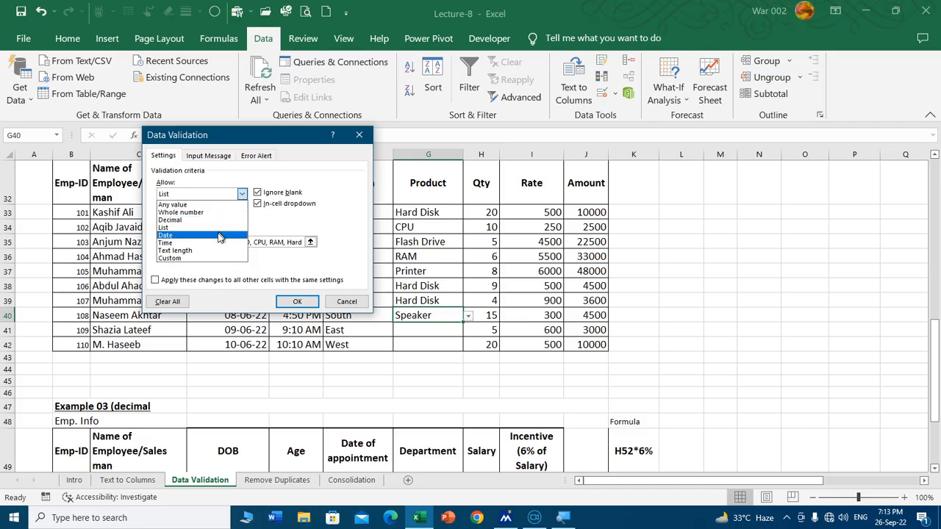
click(347, 302)
click(347, 301)
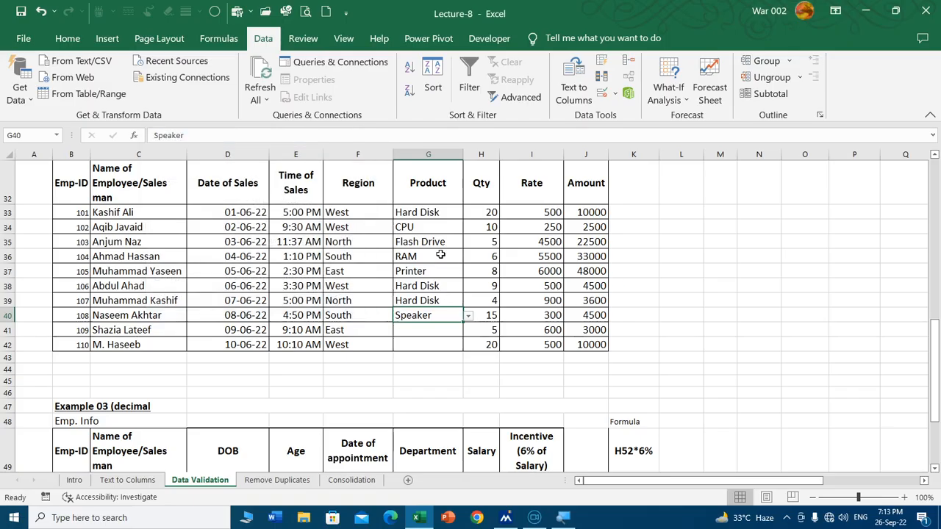
Step: Go to the Example 03 employee table and check the number format of its DOB cells D50:D59
scroll(309, 270, down, 5)
scroll(257, 265, down, 1)
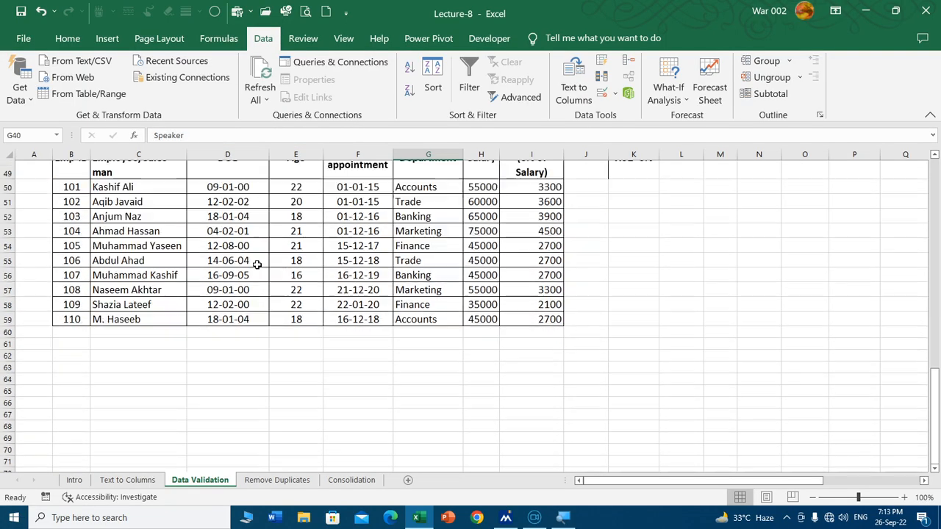
scroll(259, 275, up, 1)
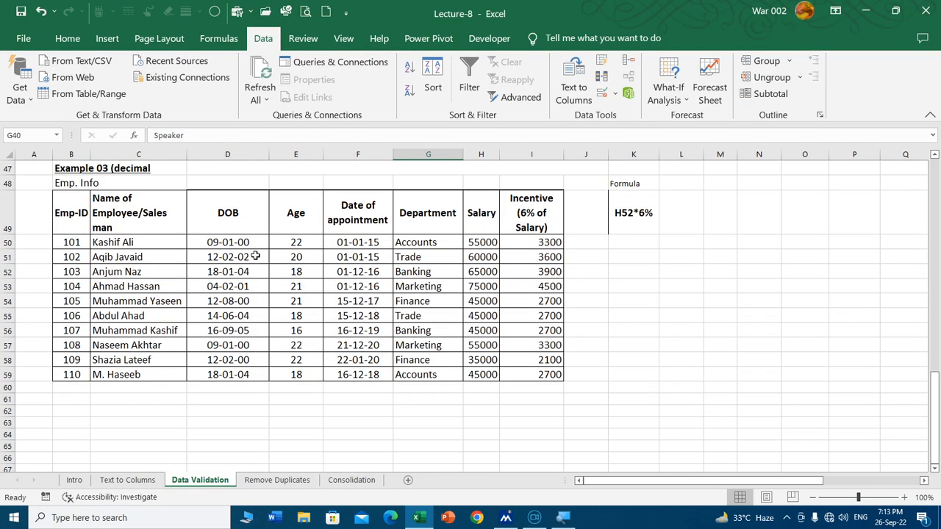
drag(250, 243, 243, 375)
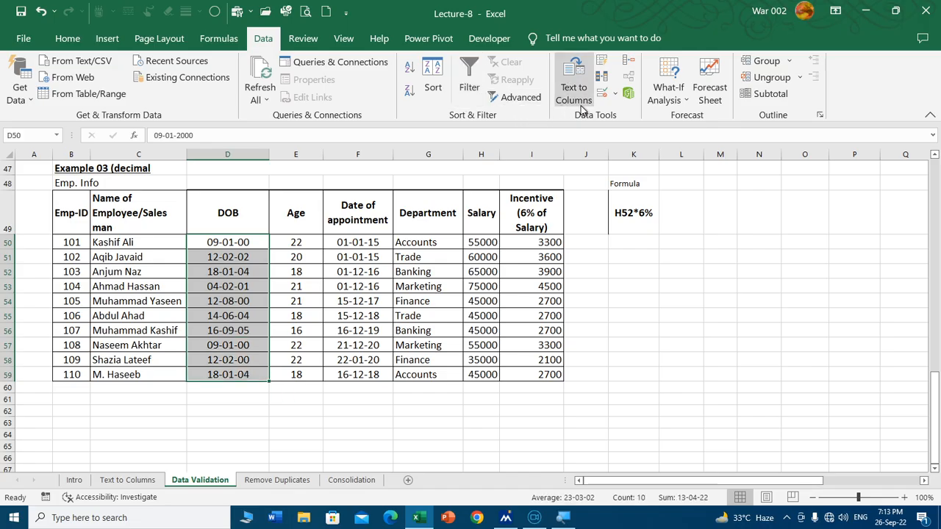
click(66, 40)
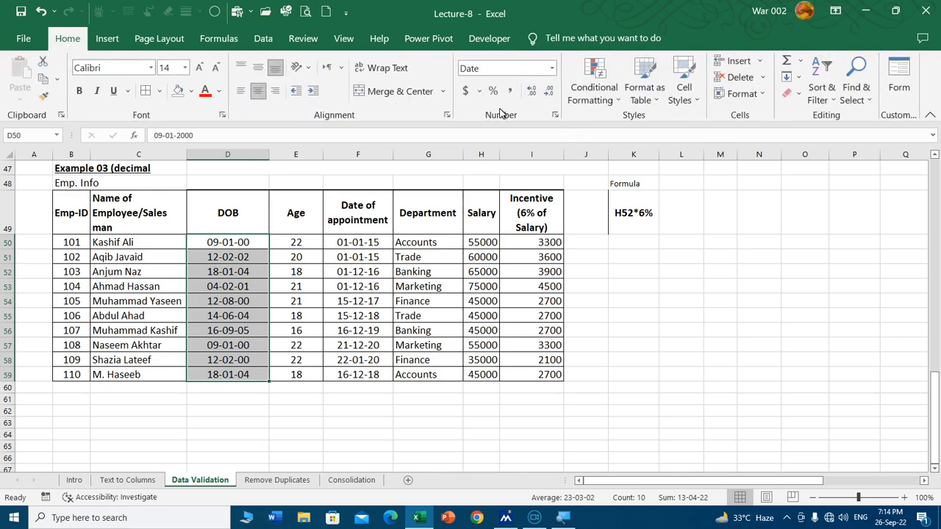
click(244, 246)
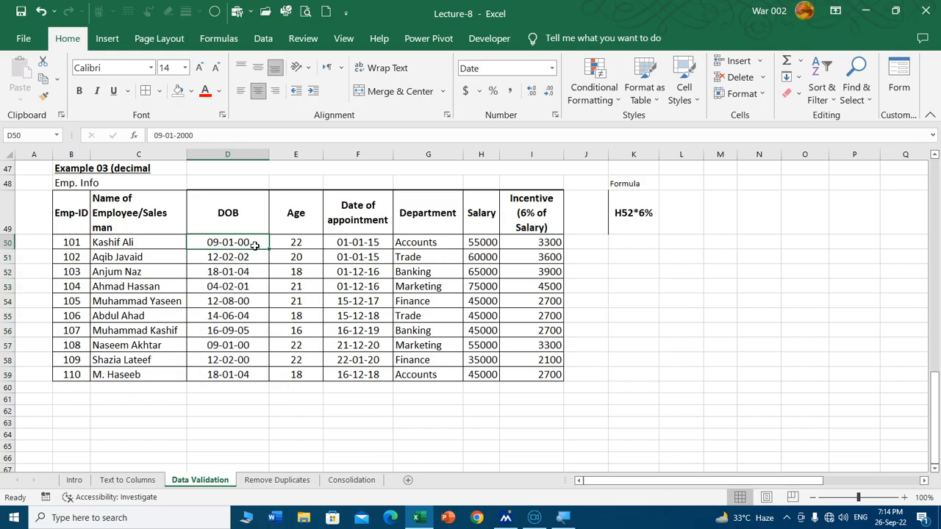
Step: Apply the Short Date format to DOB cells D50:D59, and replace it with the custom format dd-mm-yyyy
drag(254, 245, 246, 372)
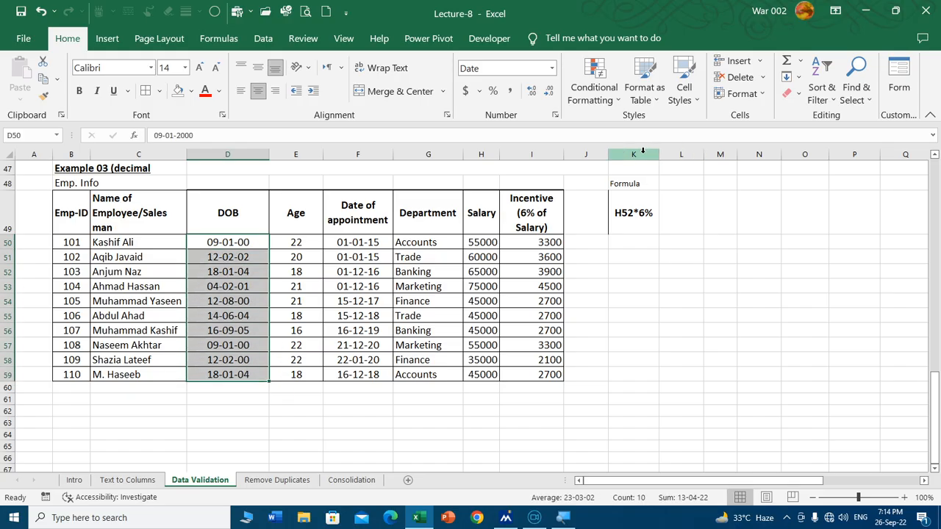
click(552, 67)
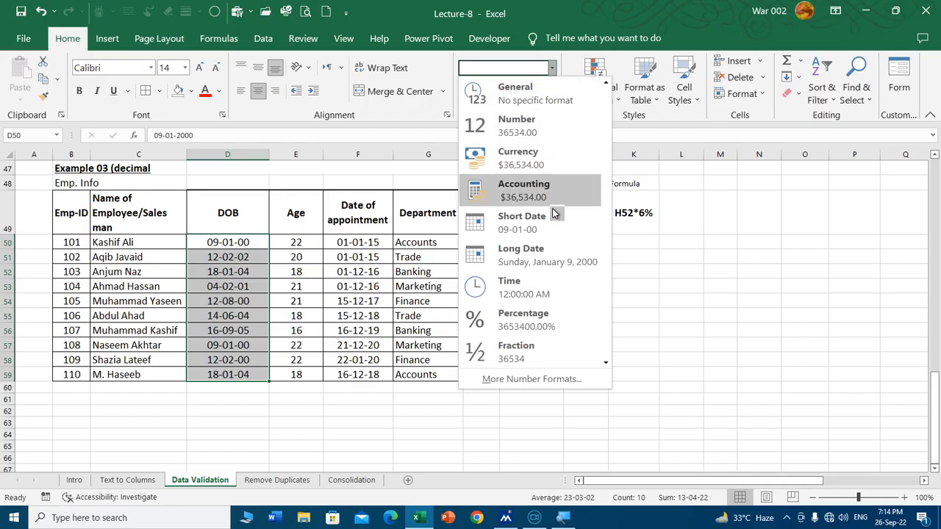
click(547, 230)
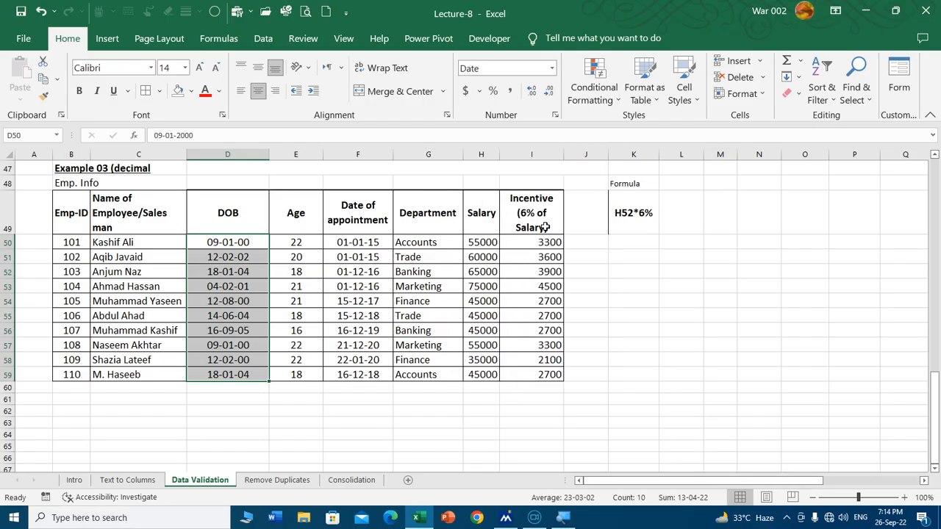
click(555, 116)
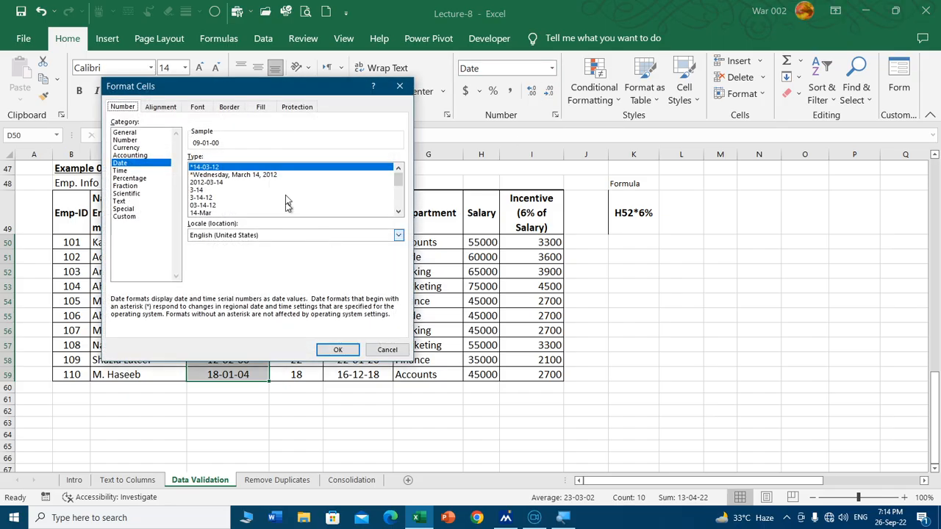
drag(279, 88, 474, 51)
click(319, 180)
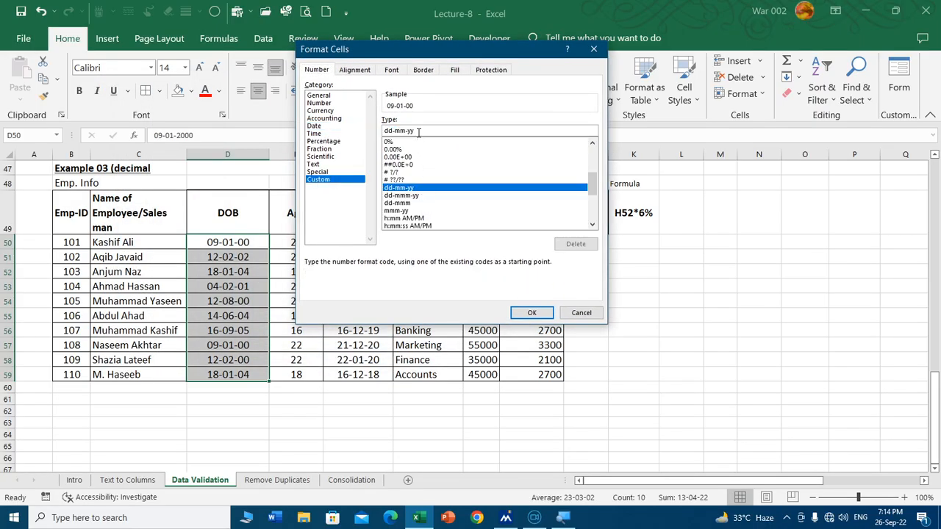
click(418, 132)
text(y)
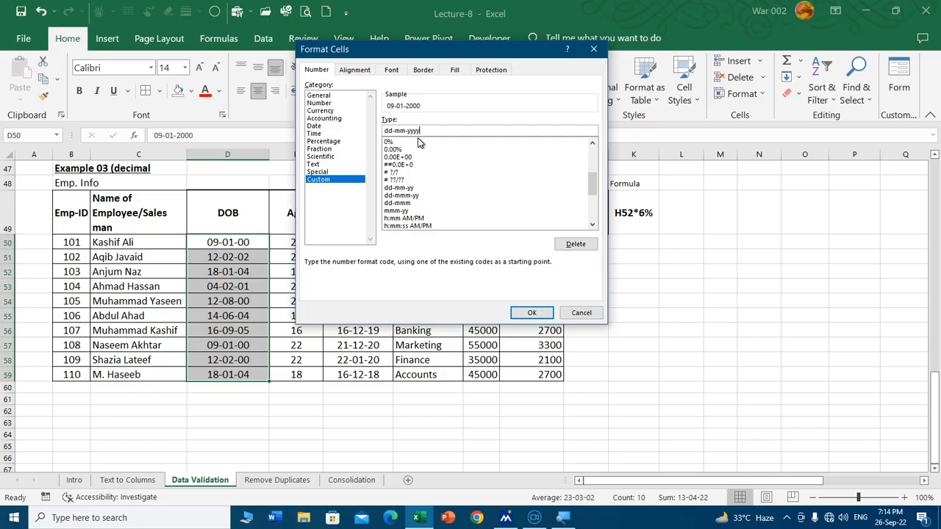
text(y)
click(532, 312)
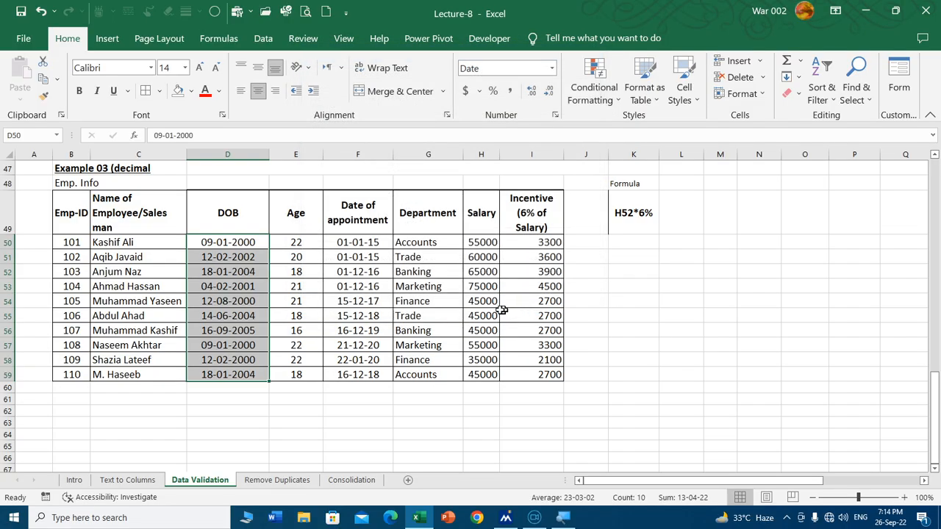
Step: Check the reformatted dates in DOB cells D50:D59 of the Example 03 table
click(258, 301)
click(257, 301)
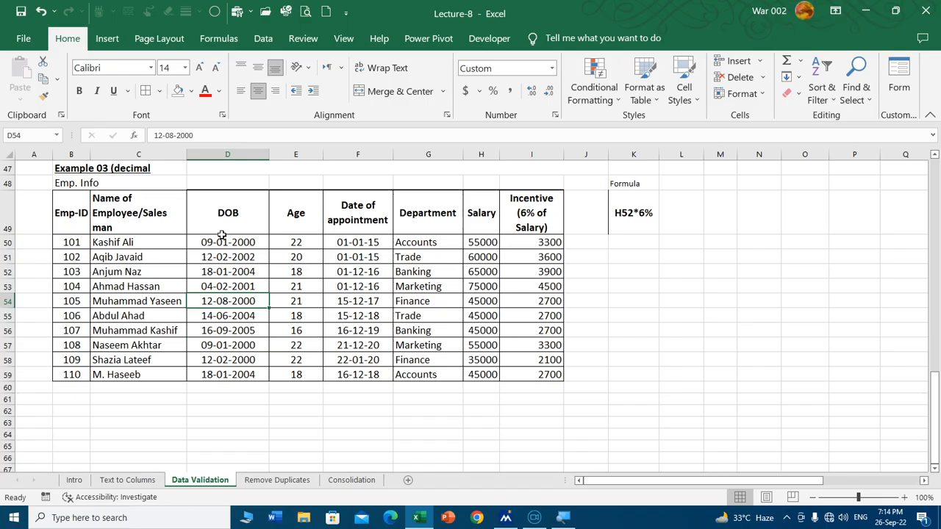
drag(238, 241, 234, 375)
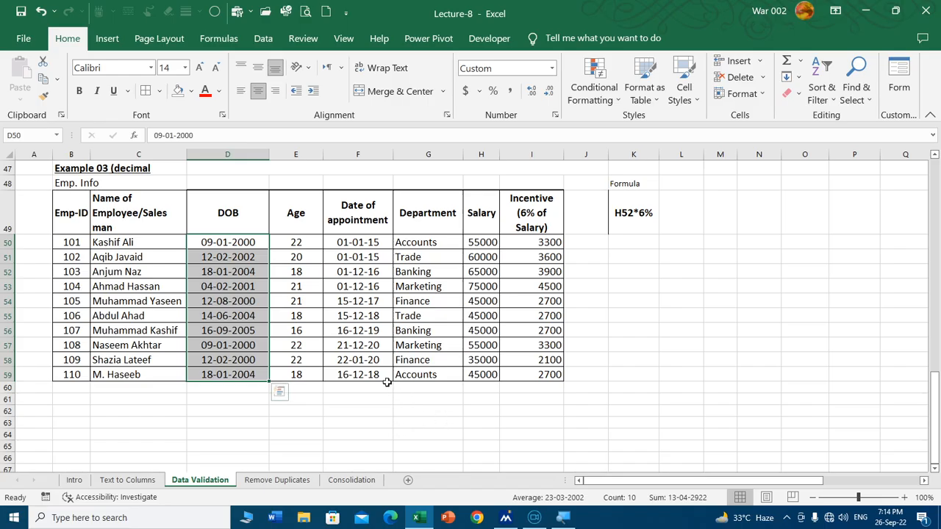
Step: Apply the custom date format dd-mm-yyyy to DOB cells D18:D25 in the Example 01 result sheet
scroll(383, 379, up, 2)
scroll(383, 378, up, 12)
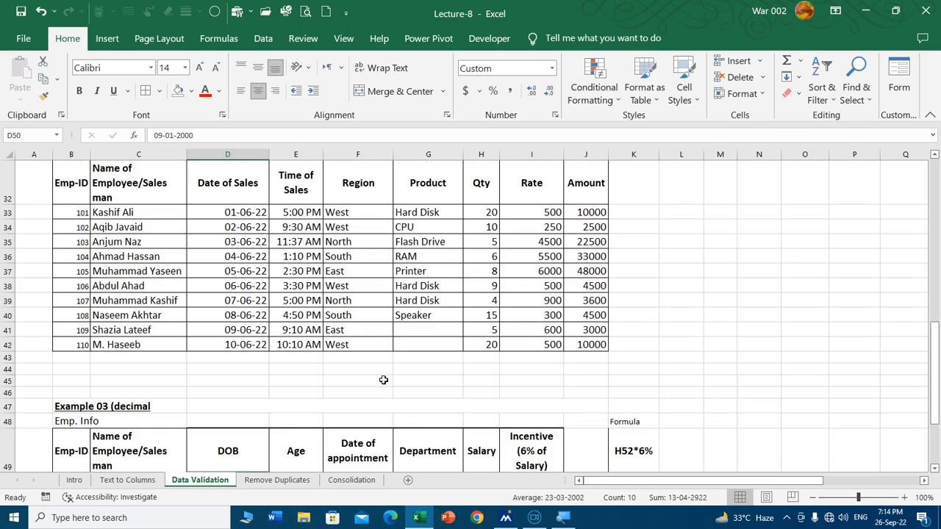
scroll(310, 364, down, 1)
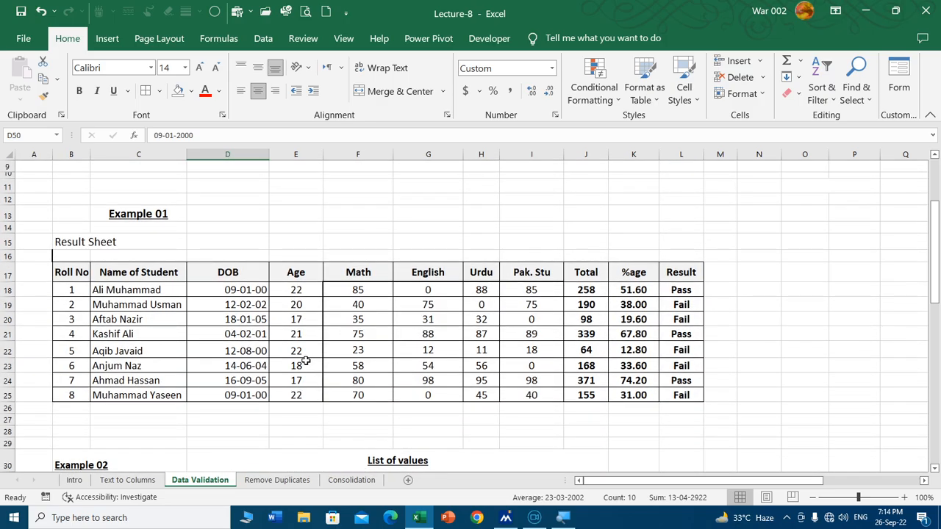
drag(249, 290, 251, 396)
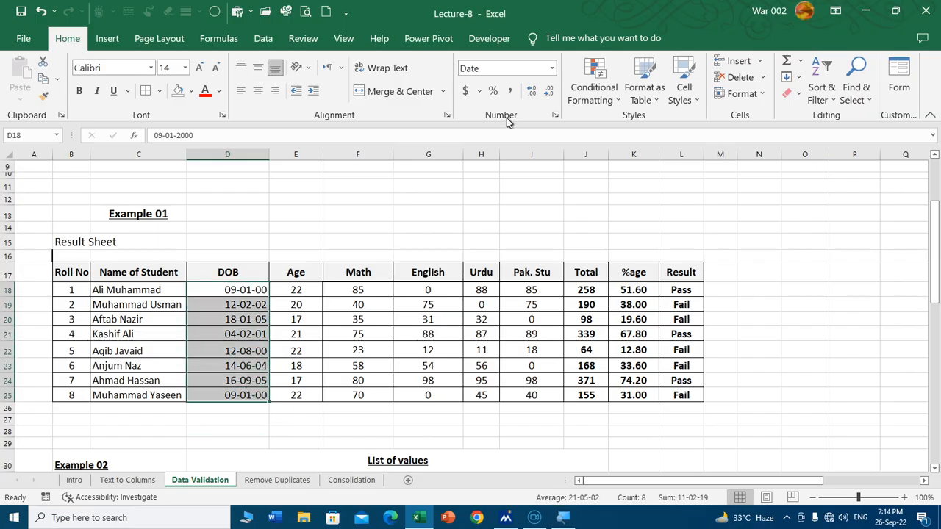
click(556, 122)
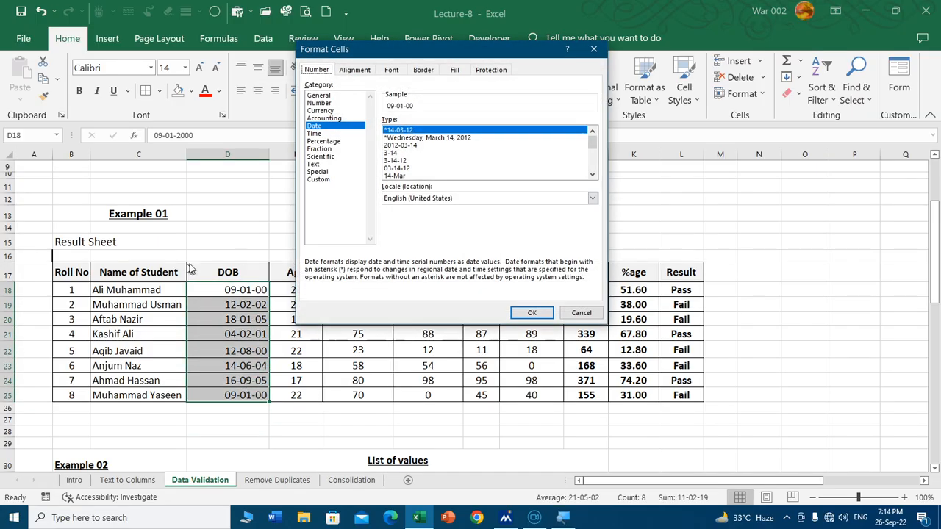
click(323, 180)
click(450, 131)
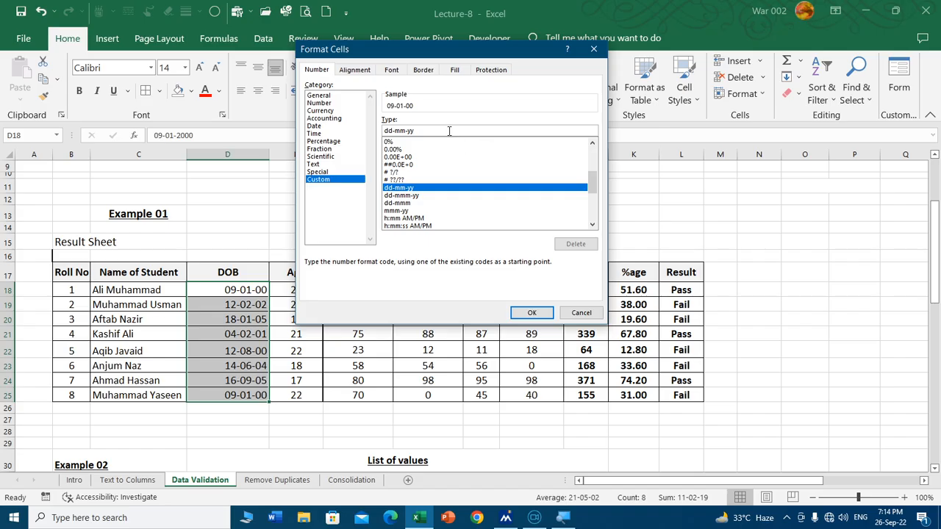
text(yyy)
key(Return)
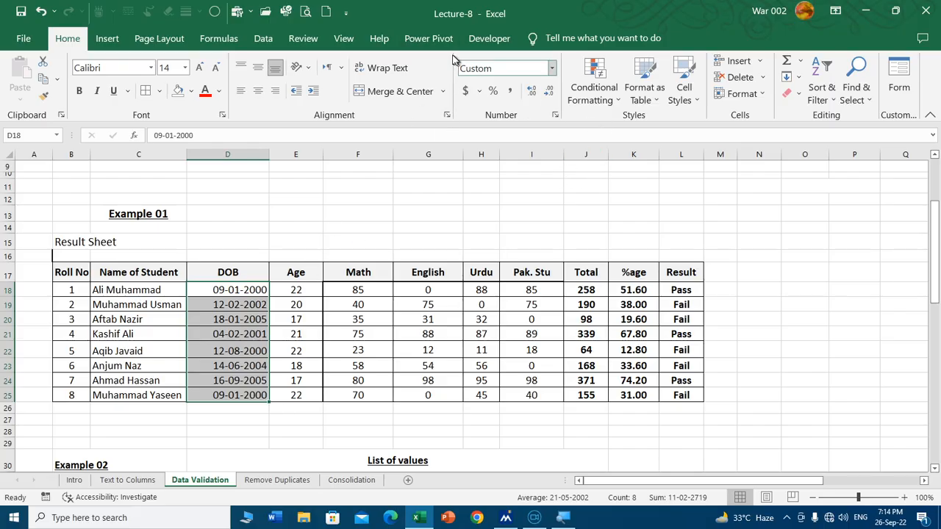
Step: Restrict DOB cells D18:D25 in the Example 01 result sheet to dates between 01-01-2000 and 31-12-2010 with data validation
click(264, 40)
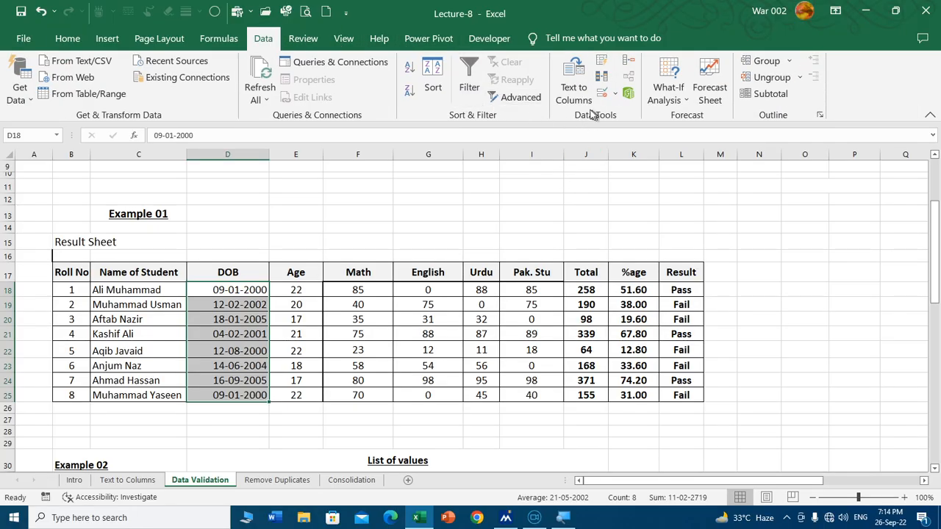
click(601, 93)
click(436, 157)
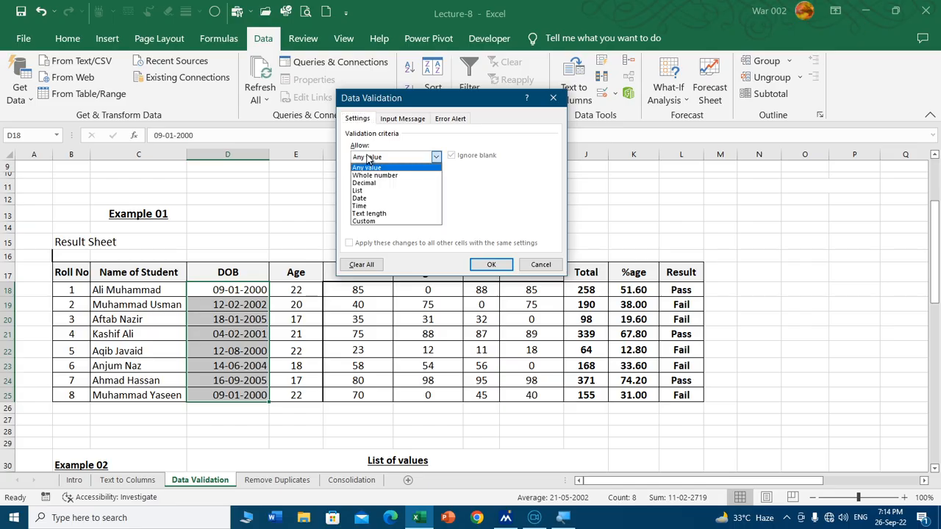
click(426, 200)
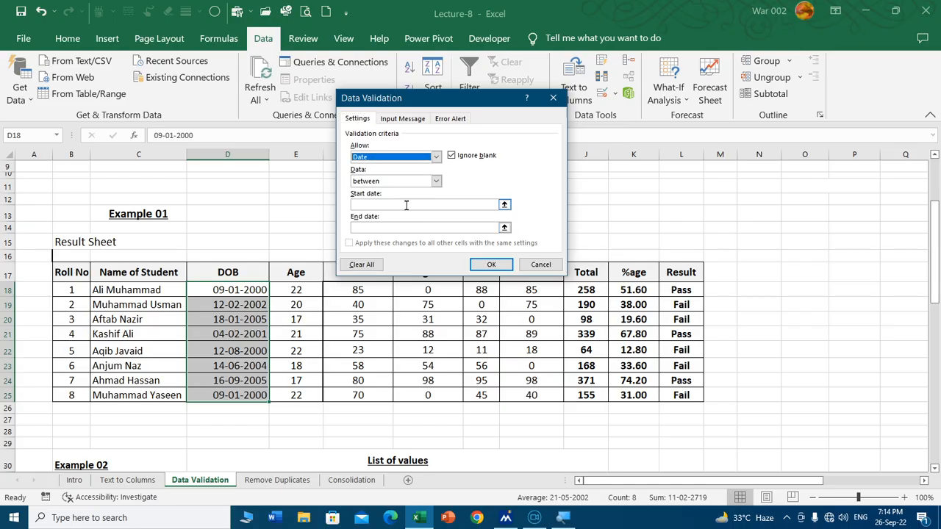
click(405, 204)
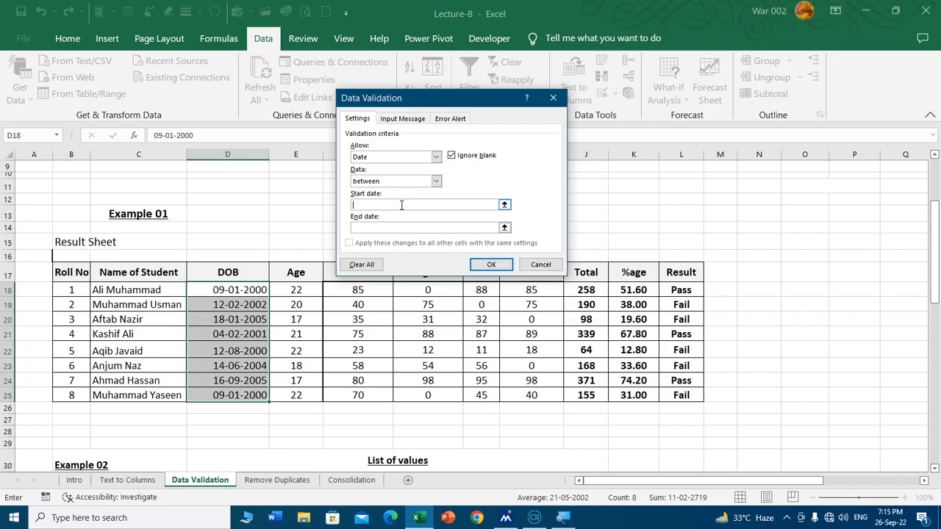
click(437, 229)
text(01-01-2000)
click(439, 231)
text(31-12-2010)
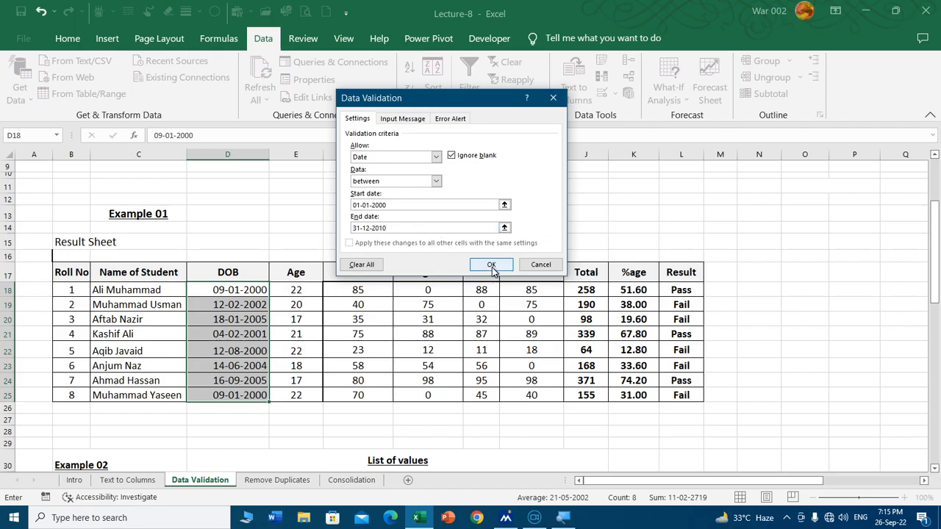
click(491, 264)
Step: Note the allowed date limits above the result sheet by entering 01-01-2000 in D14 and 31-12-2010 in E14
click(224, 294)
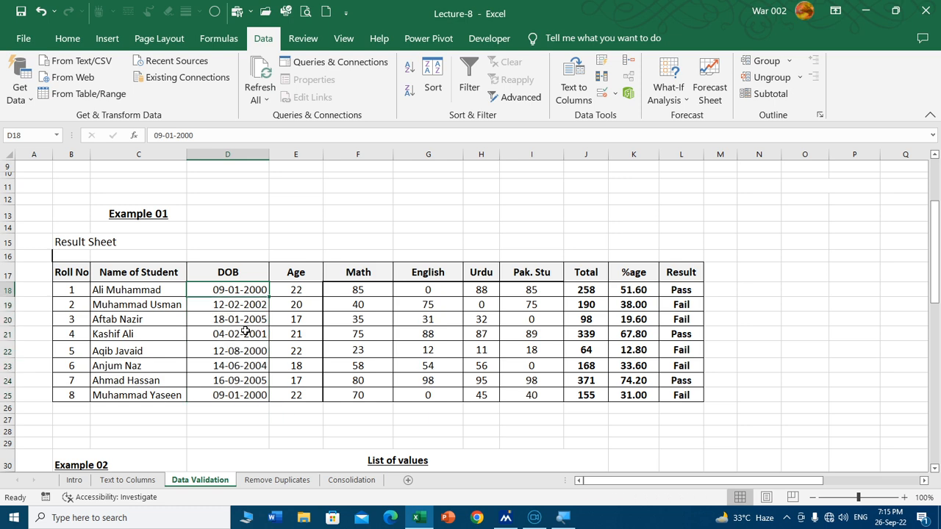
click(254, 227)
text(01)
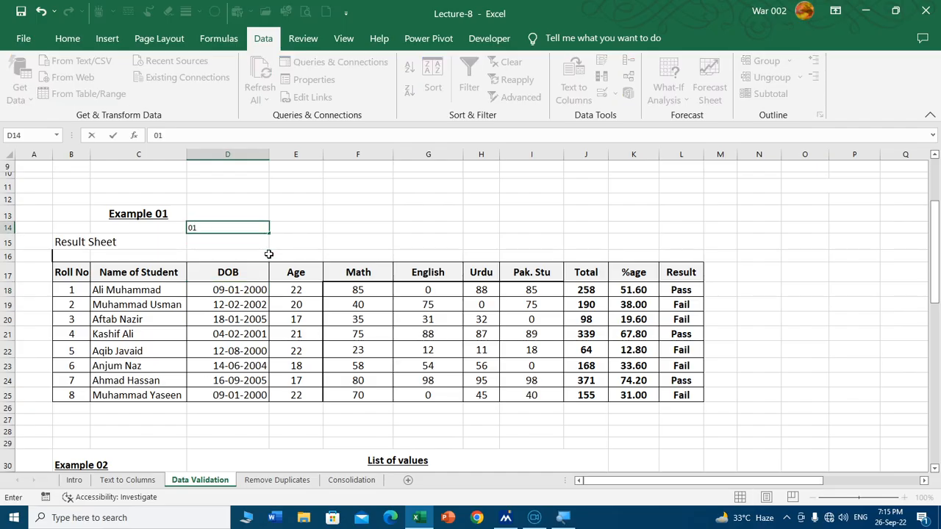
text(-01-2000)
key(Tab)
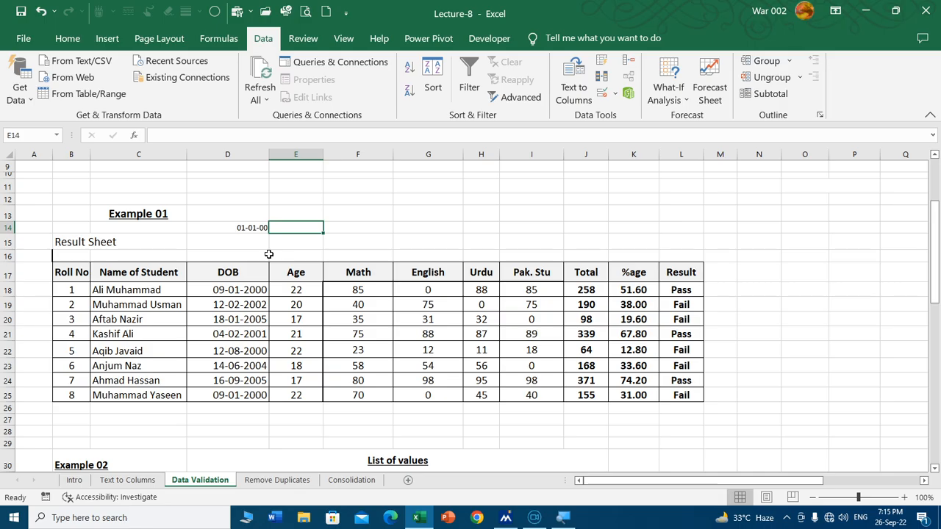
key(Left)
key(Right)
text(31-1)
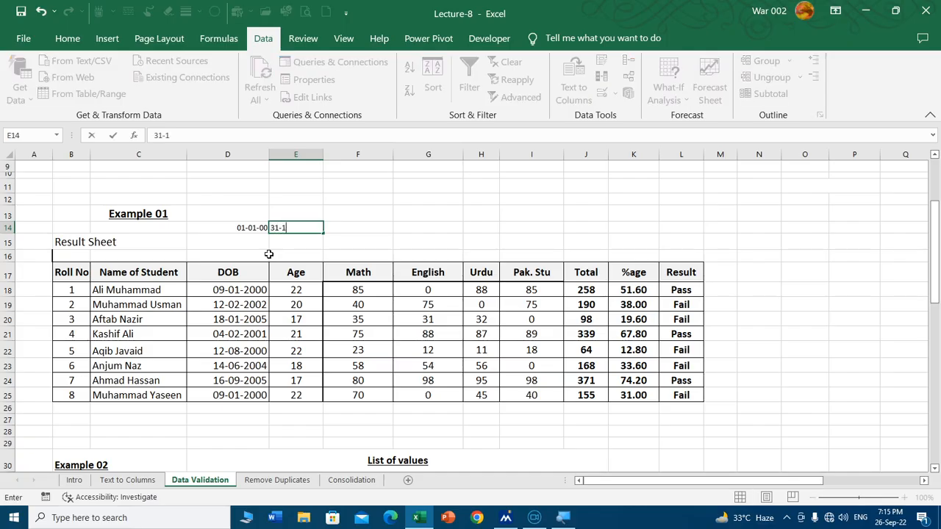
text(2-2010)
Step: Test the DOB rule by trying to enter a date earlier than the allowed start date in cell D18, and discard the entry
click(253, 291)
text(09-)
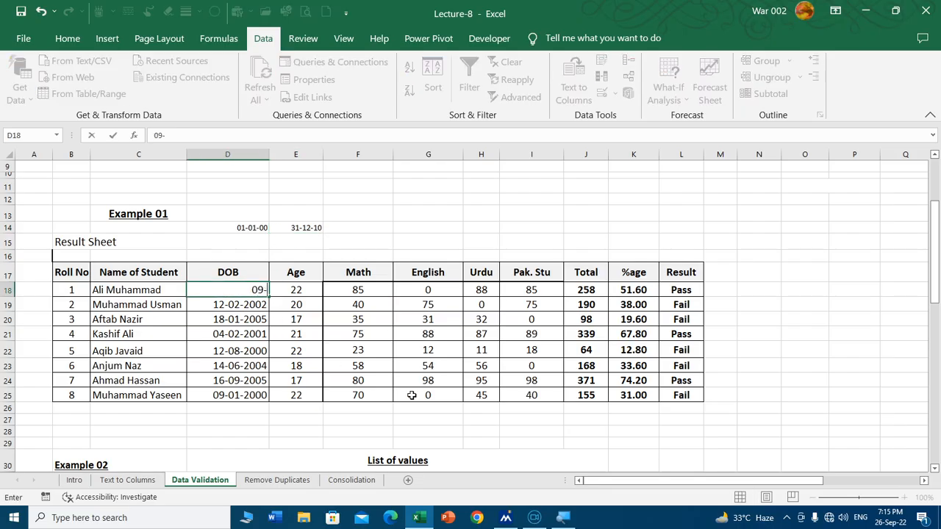
text(02-1998)
key(Return)
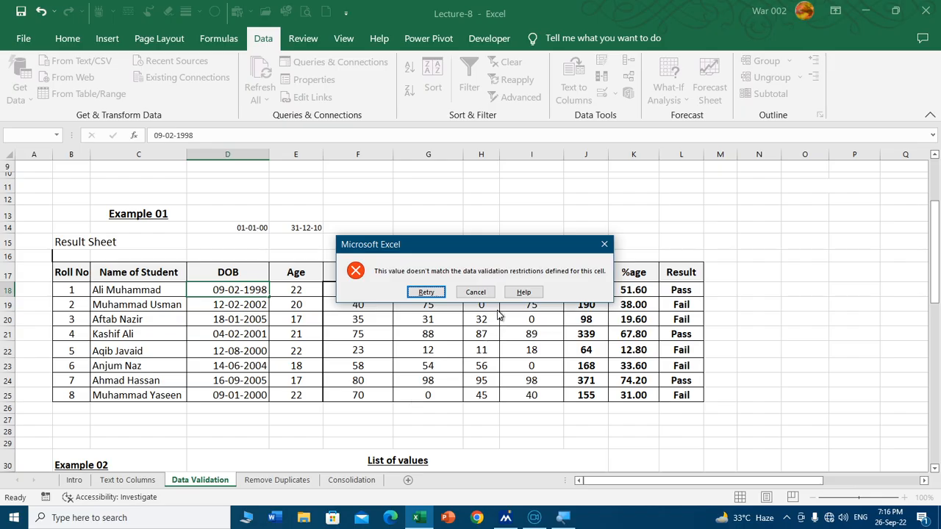
click(476, 293)
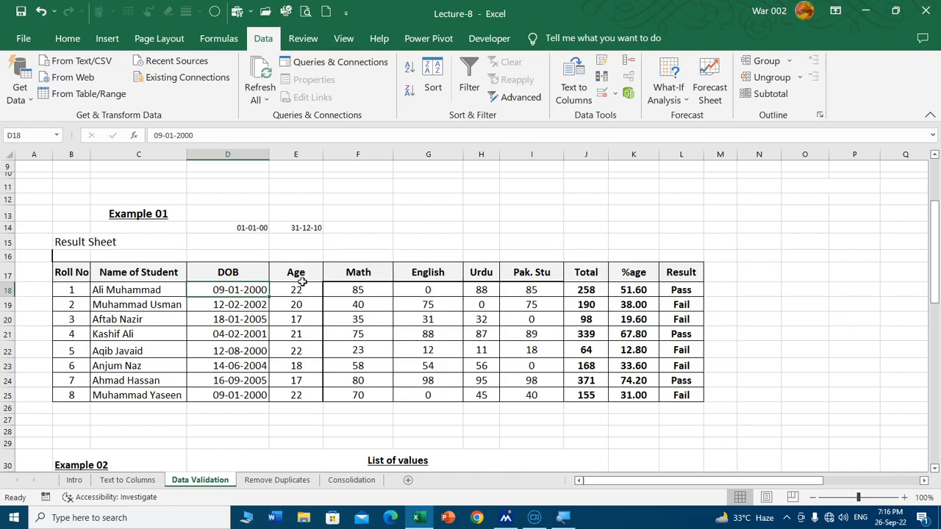
Step: Clear the existing data validation settings for the Date of Sales cells D33:D42 in the Example 02 table
scroll(302, 282, down, 6)
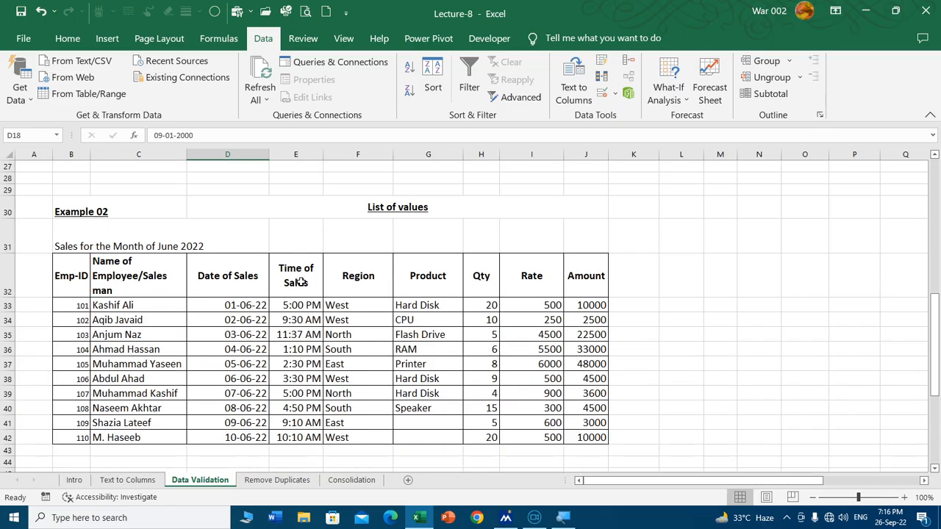
scroll(300, 281, down, 1)
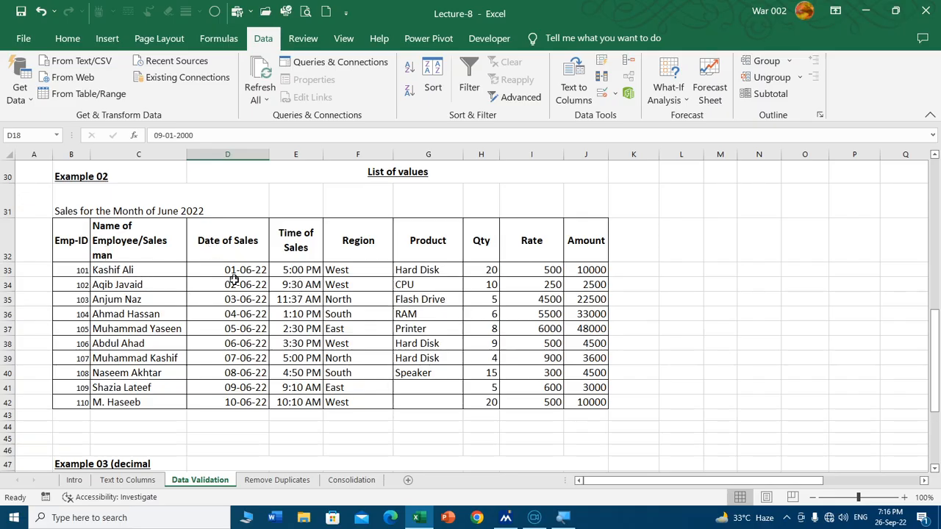
drag(247, 271, 233, 402)
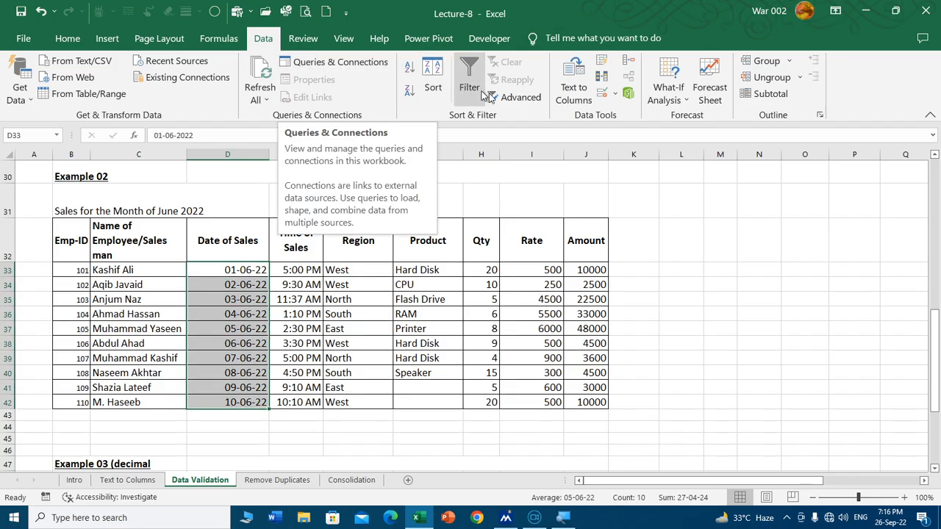
click(602, 93)
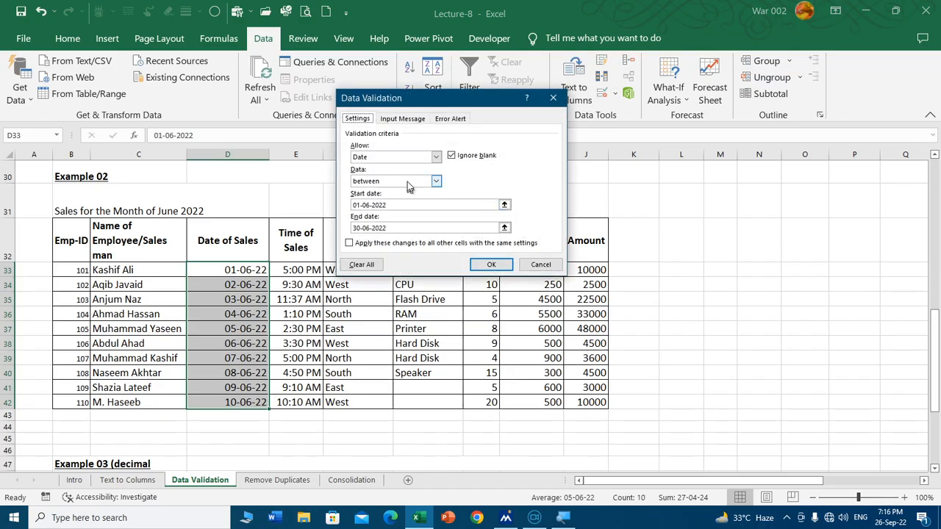
click(361, 264)
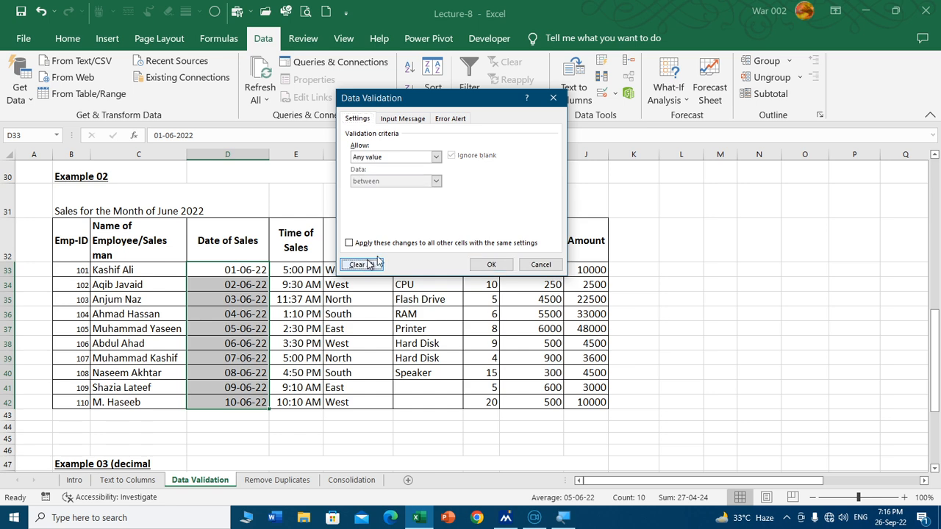
Step: Set a Date validation rule for D33:D42 that allows only dates between 01-06-2022 and 30-06-2022
click(436, 157)
click(404, 203)
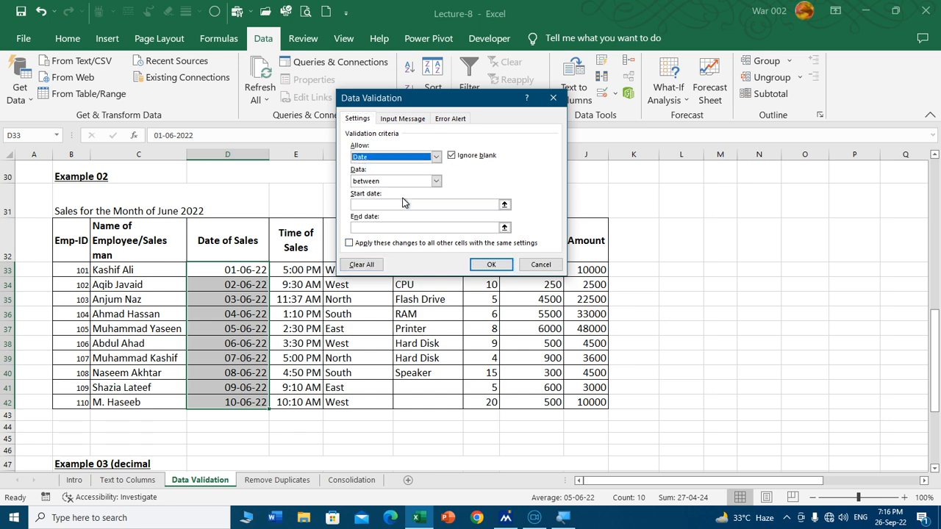
click(409, 205)
text(01)
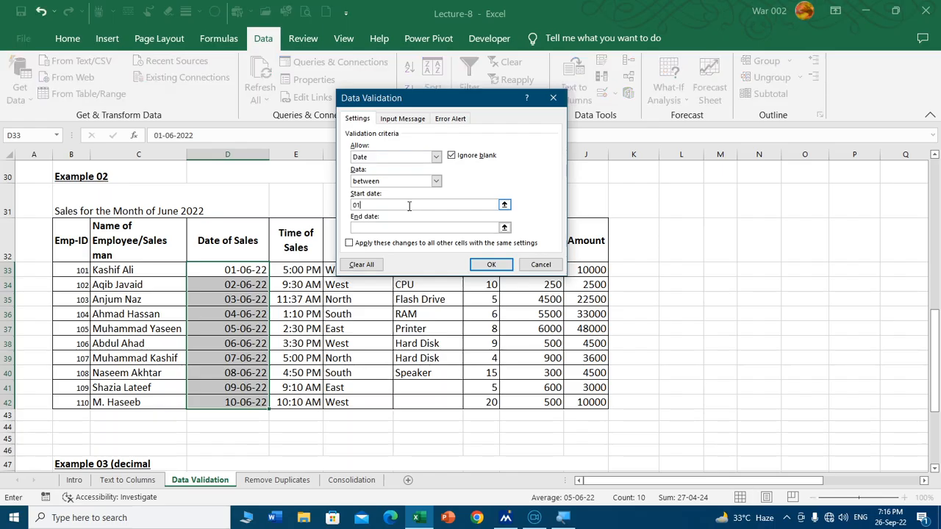
text(-06-2022)
key(Tab)
text(3)
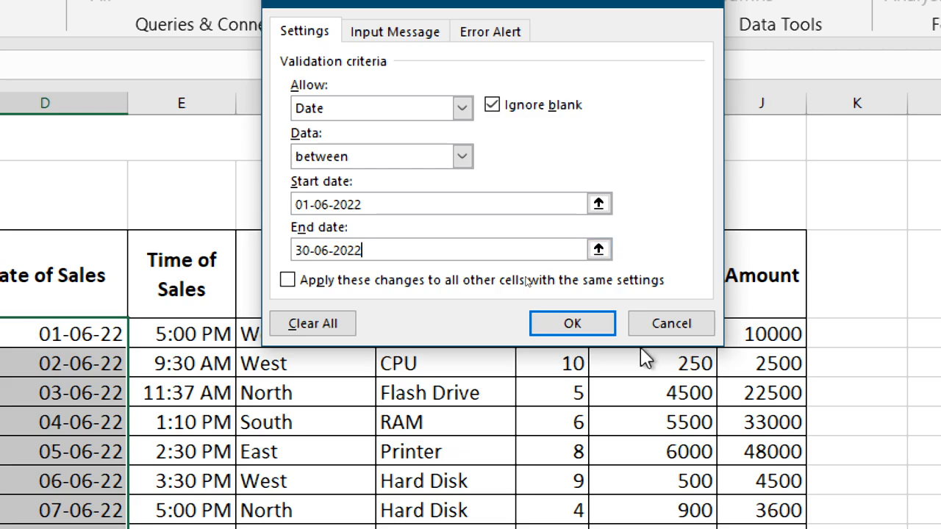
click(583, 324)
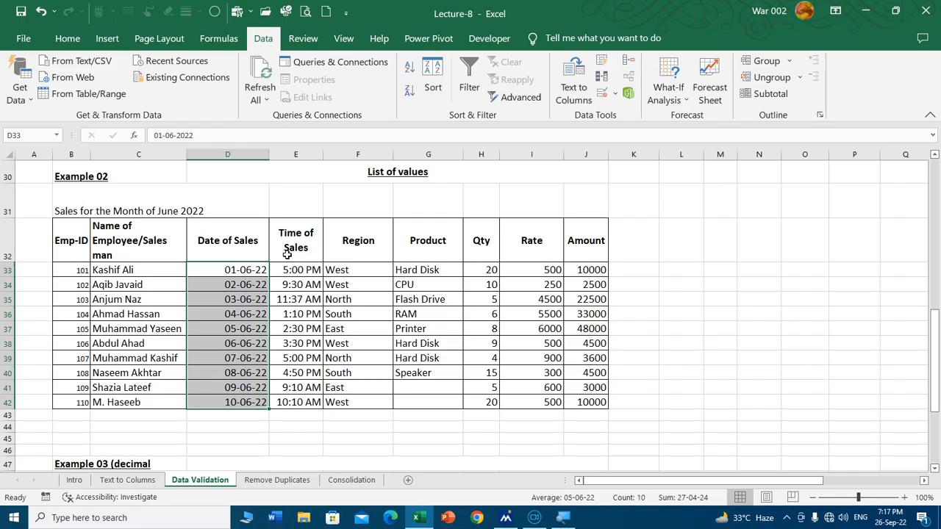
Step: Test the sales date rule by trying to enter 31-05-2022 in cell D33, and discard the entry
click(229, 269)
text(3)
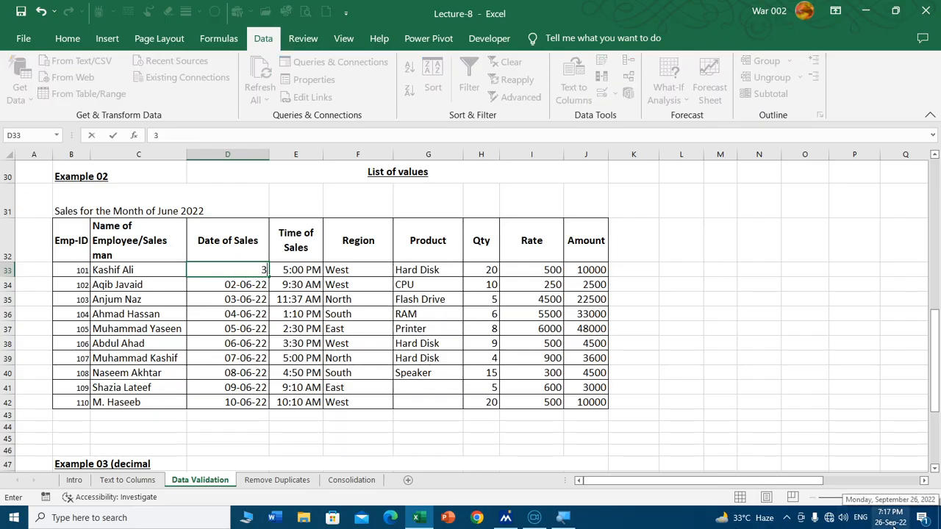
text(1-05-2022)
key(Return)
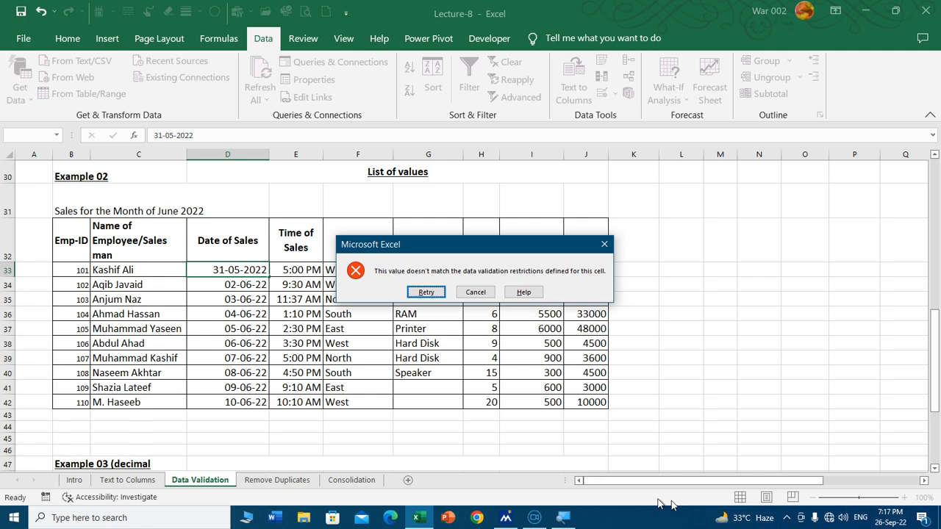
click(479, 292)
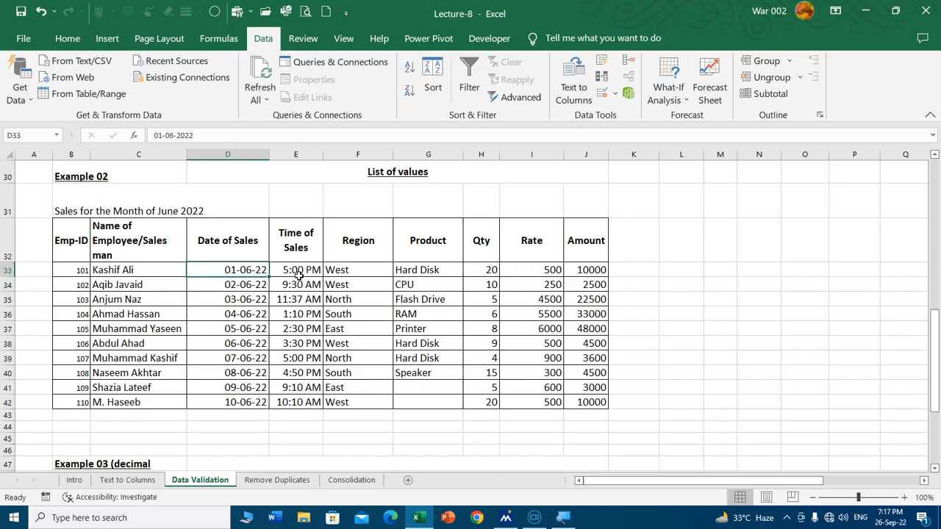
Step: Apply Time validation between 9:00:00 AM and 5:00:00 PM to the Time of Sales cells E33:E41
drag(299, 273, 297, 387)
click(602, 92)
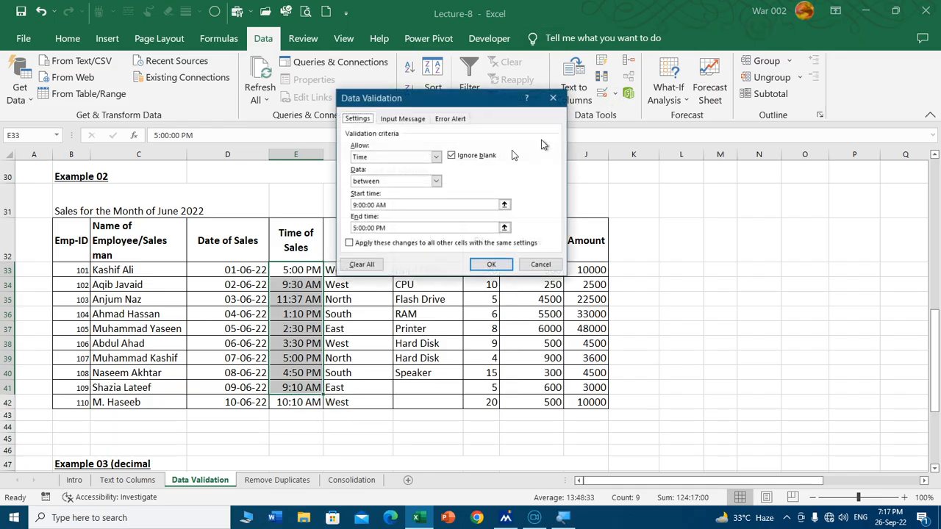
click(389, 157)
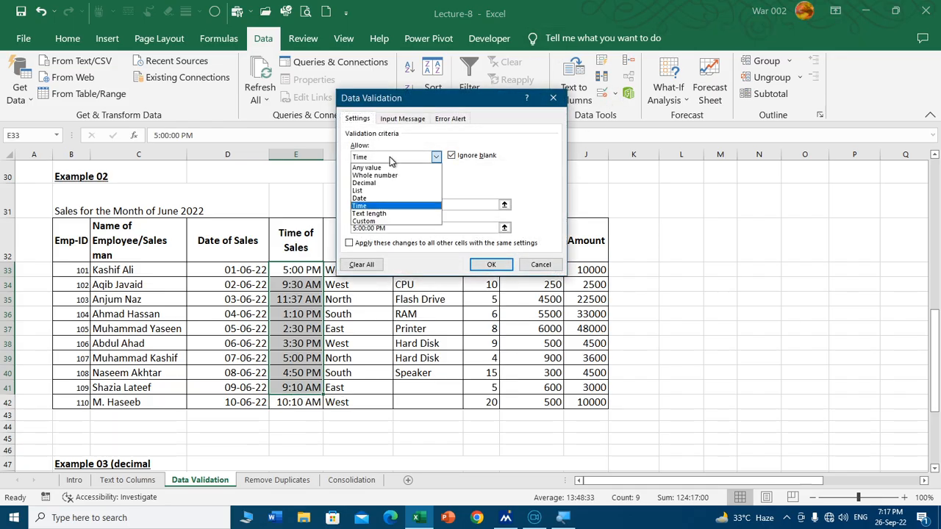
click(386, 206)
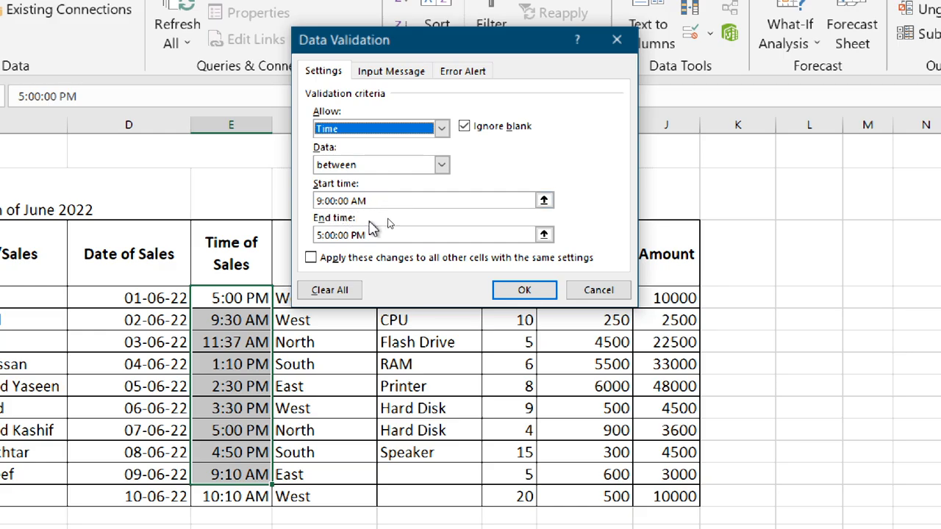
click(526, 291)
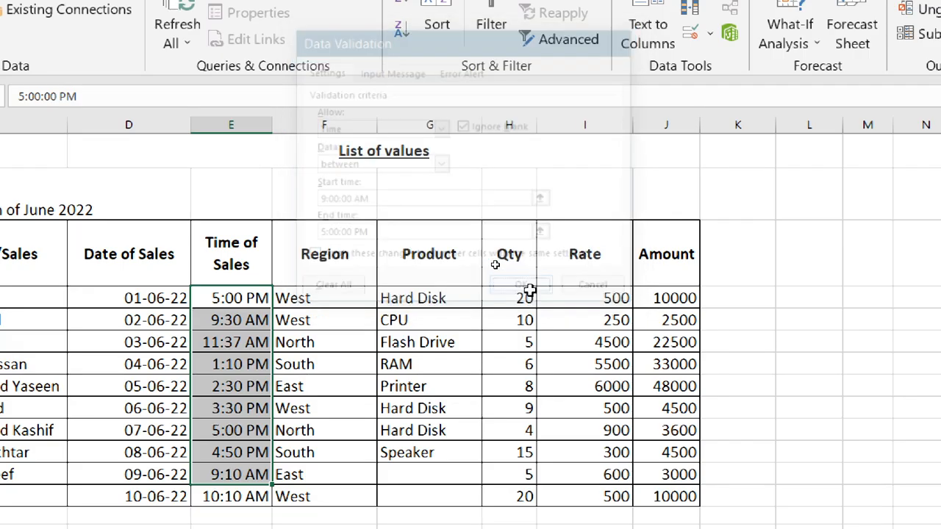
Step: Test the sales time rule by trying to enter 08:00 AM in cell E33, and discard the entry
click(252, 297)
text(0)
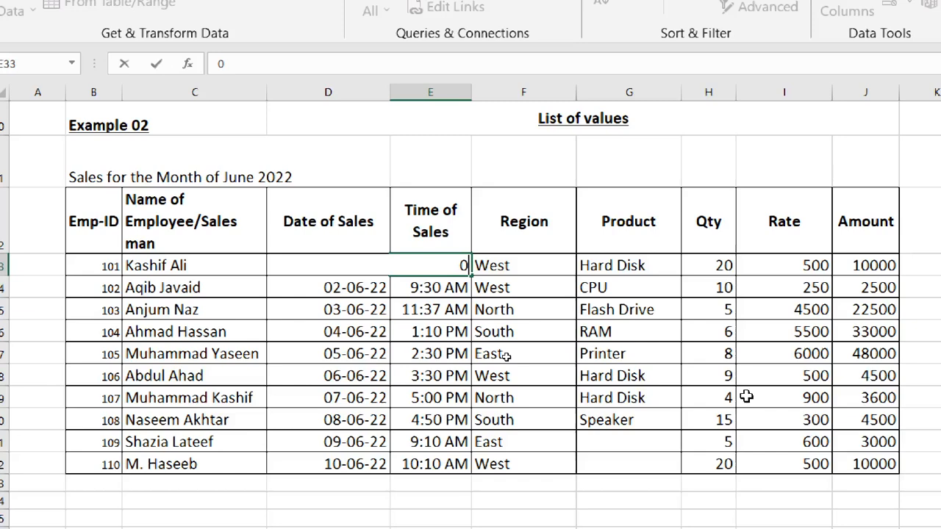
text(8:00 AM)
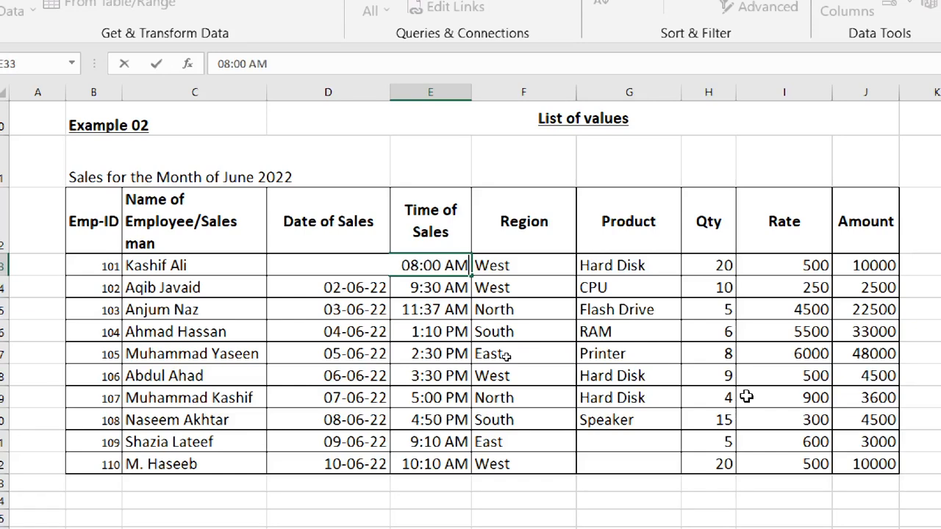
key(Return)
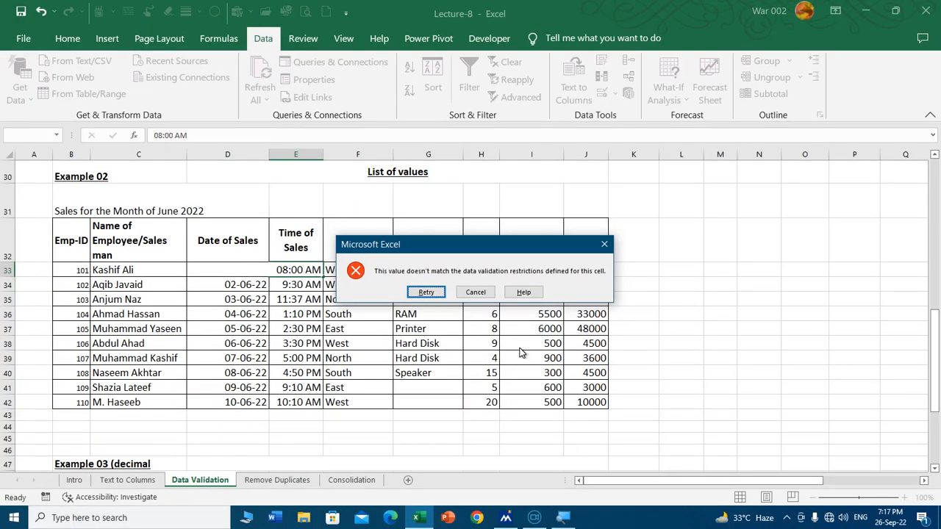
click(475, 292)
Step: Review the available criteria types and comparison conditions in the validation rule for the sales time in E33
scroll(294, 323, up, 8)
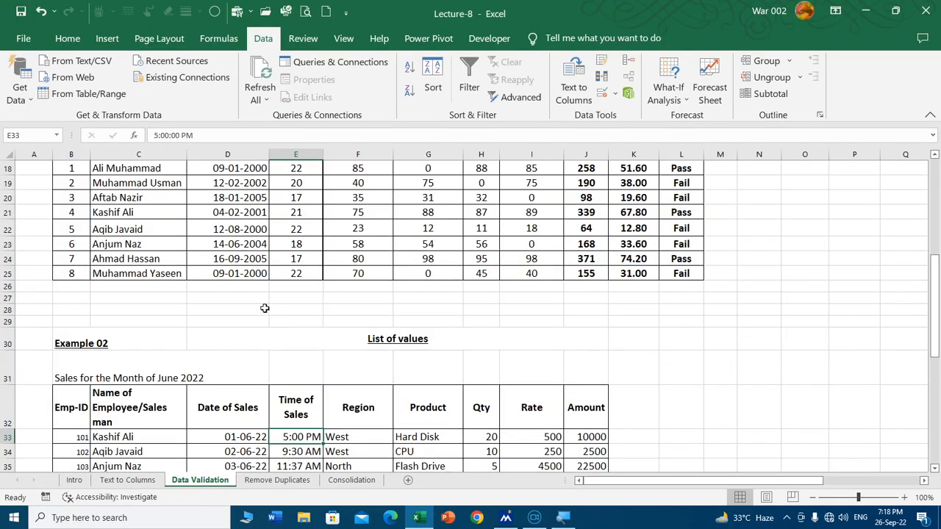
scroll(220, 312, down, 2)
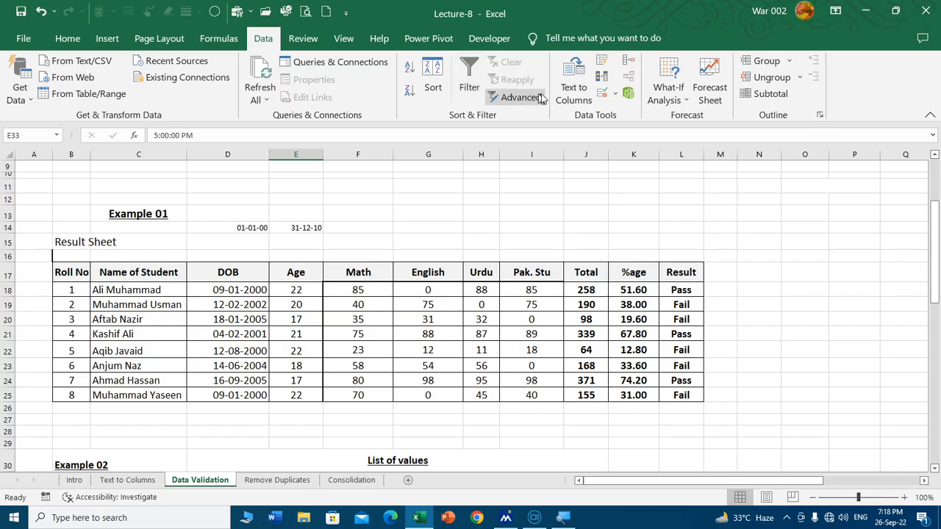
click(603, 95)
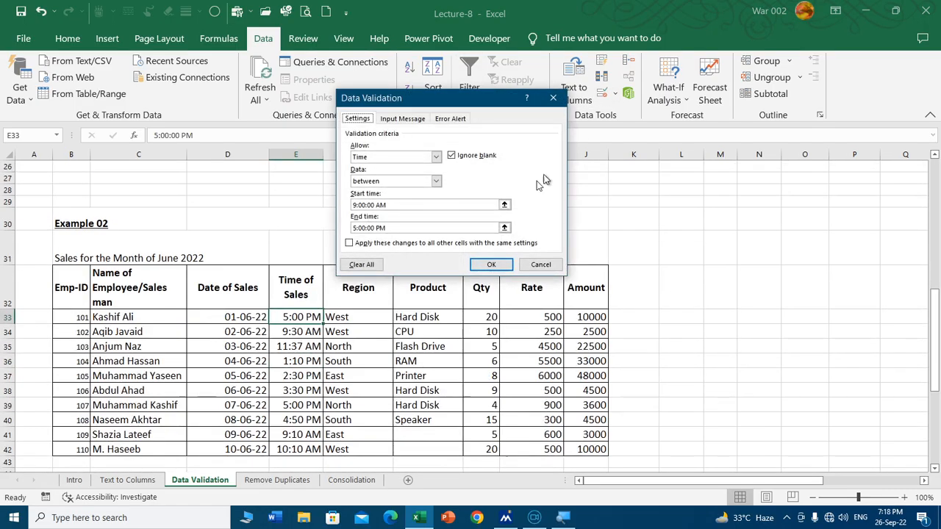
click(435, 183)
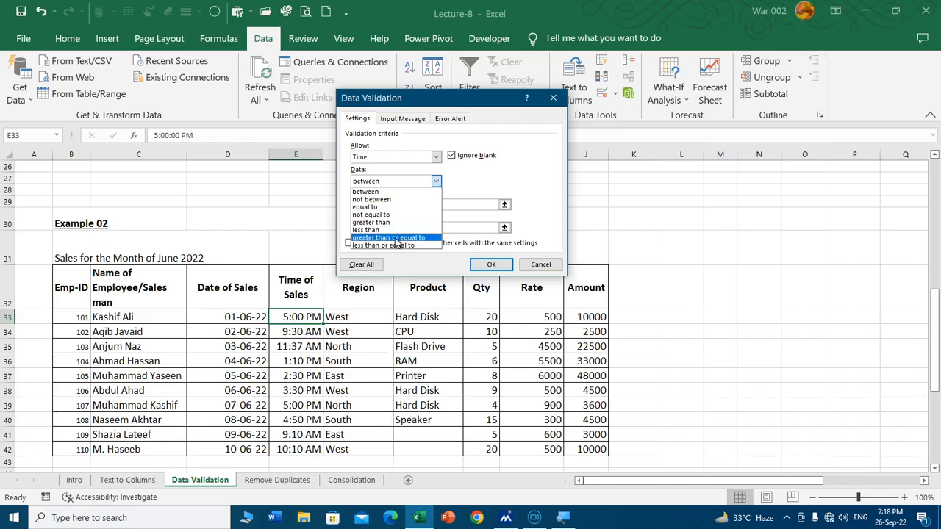
click(436, 158)
click(435, 159)
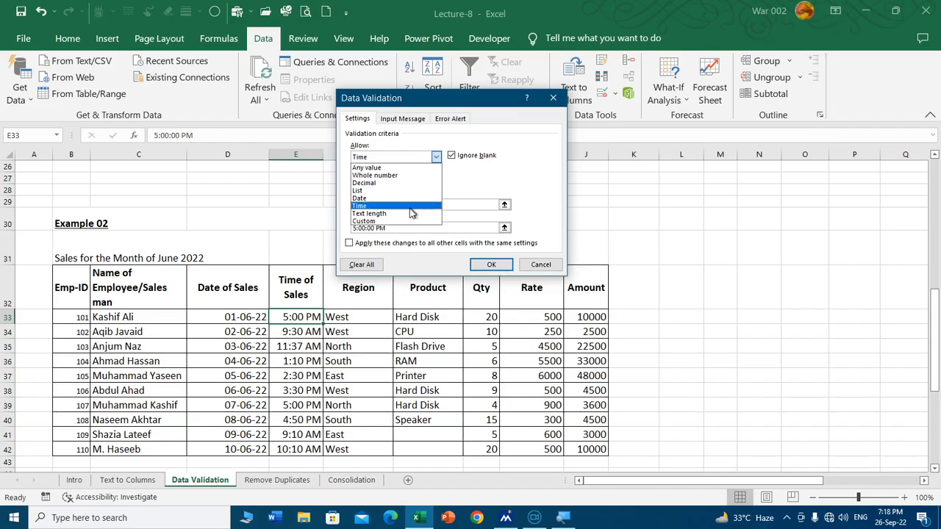
click(491, 264)
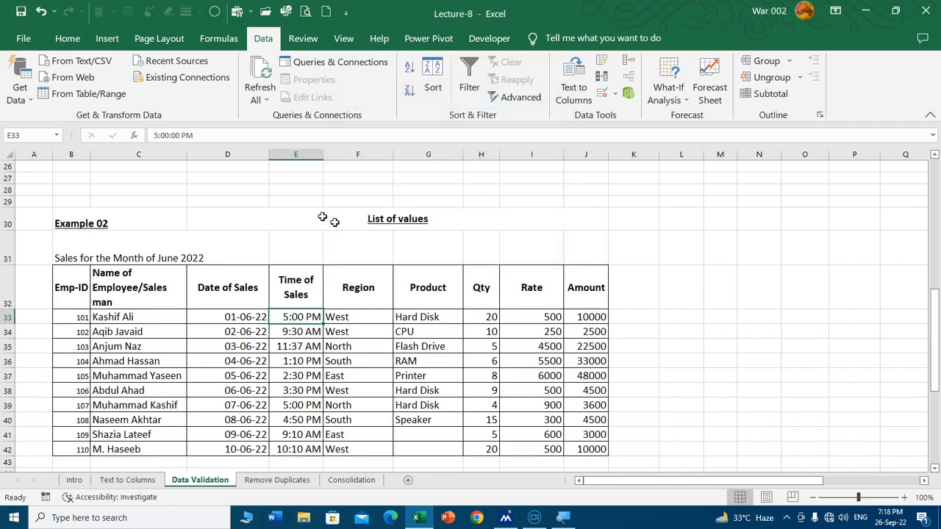
Step: Apply Text length validation between 3 and 25 characters to the Name of Student cells C18:C25
scroll(316, 220, up, 8)
scroll(162, 297, down, 4)
click(150, 262)
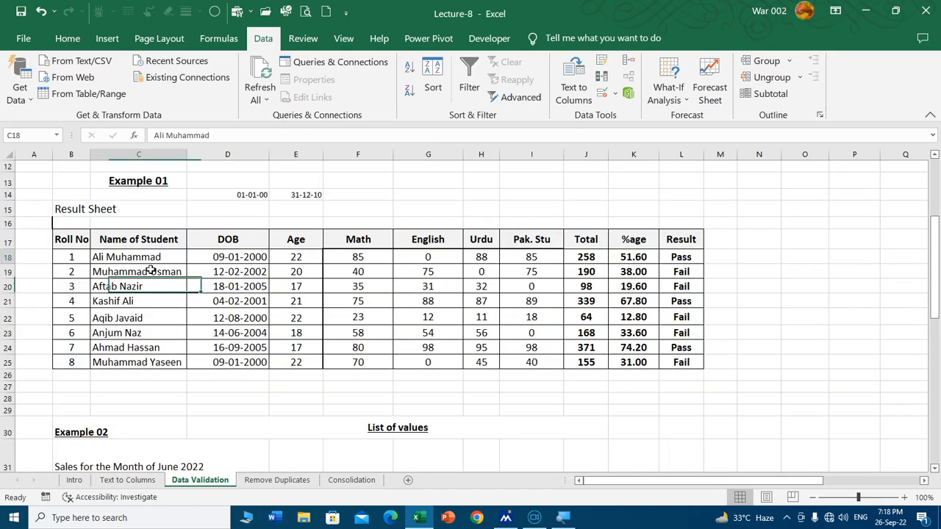
drag(150, 271, 150, 359)
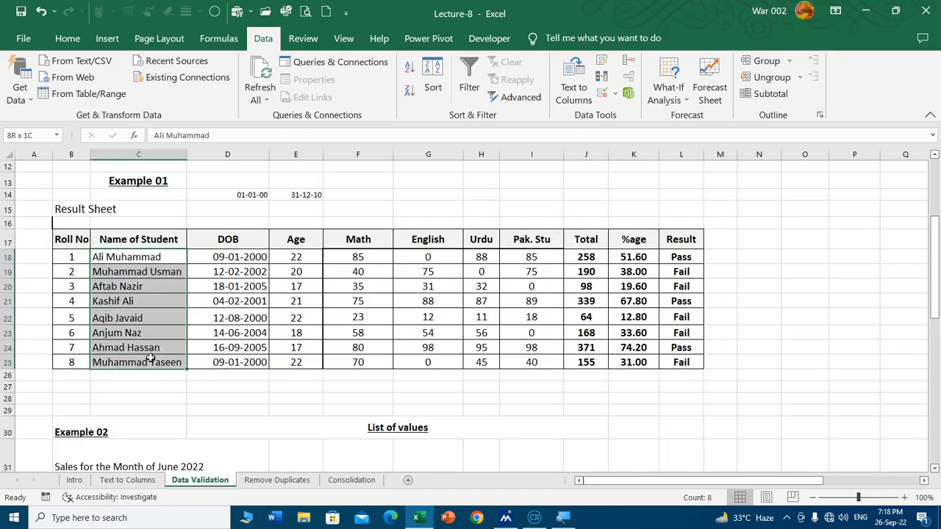
click(602, 94)
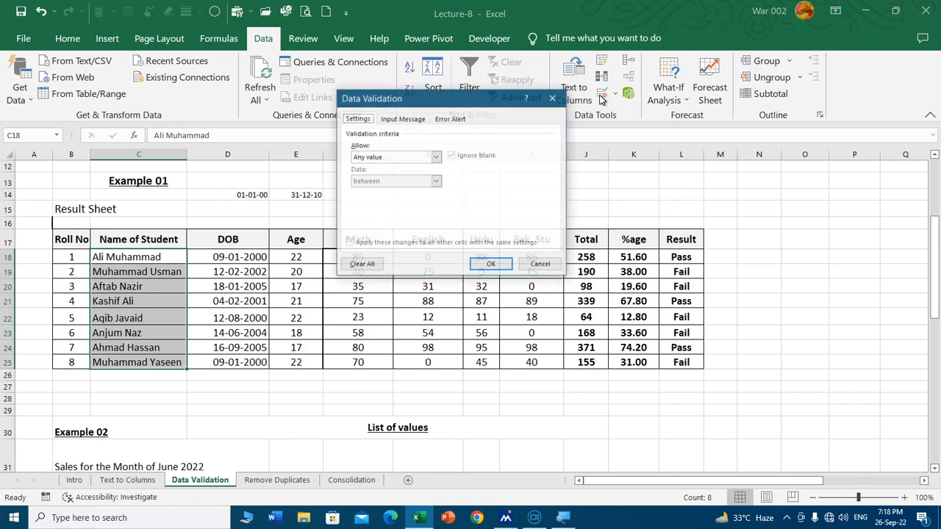
click(420, 158)
click(394, 214)
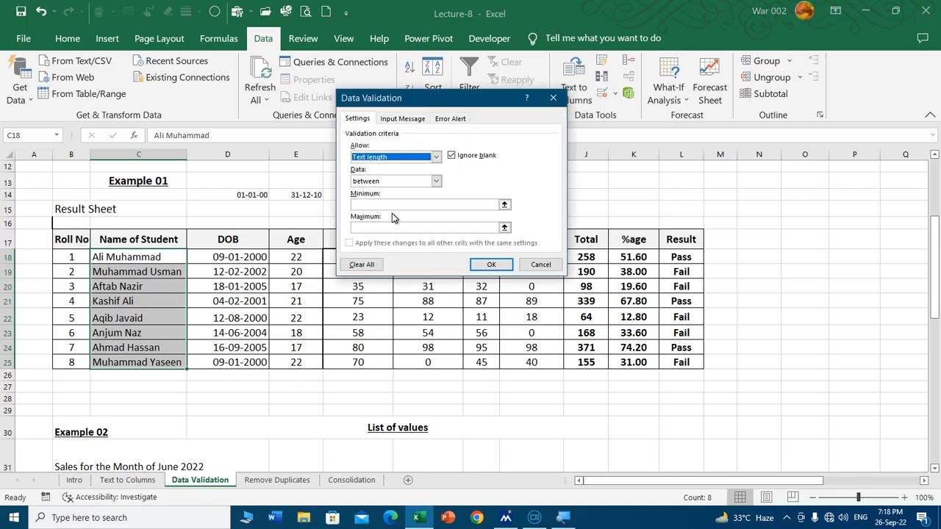
click(389, 204)
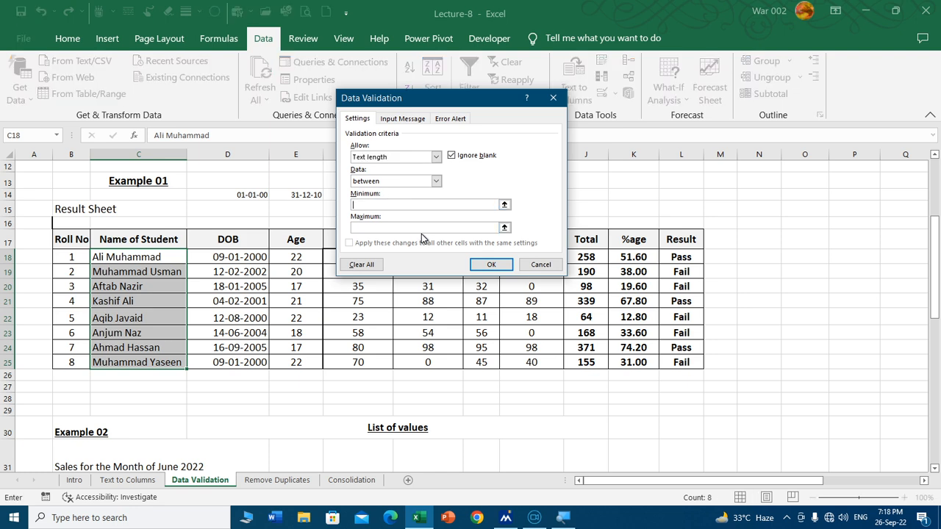
text(3)
key(Tab)
text(20)
click(470, 266)
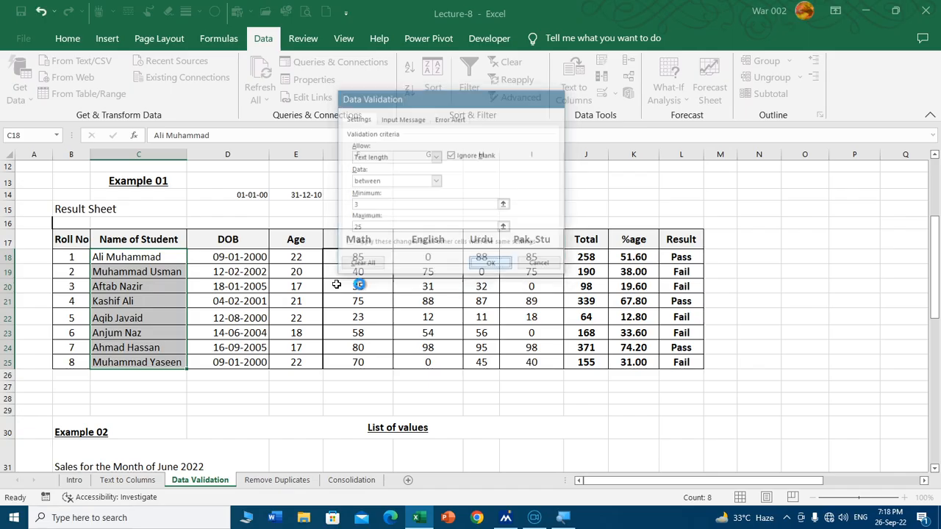
Step: Test the text length rule by trying to enter "as" in cell C18, and discard the entry
click(173, 255)
text(as)
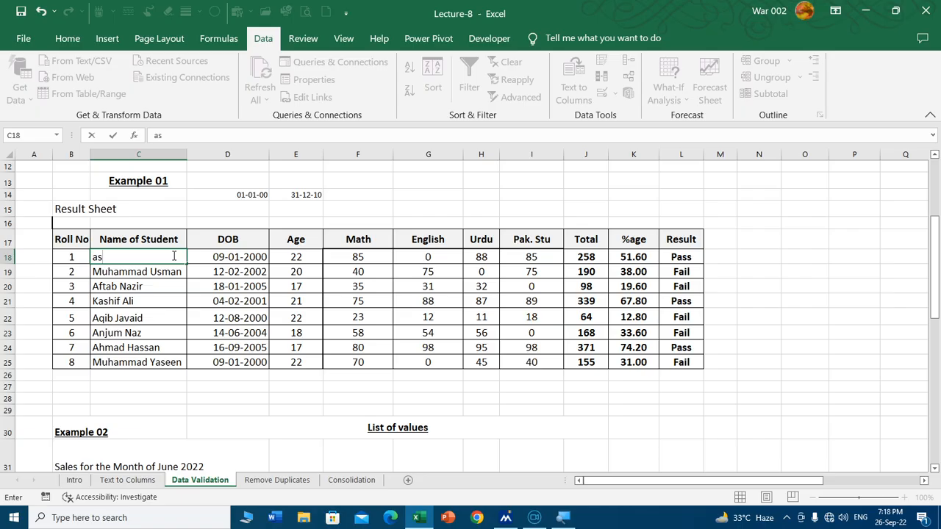
key(Return)
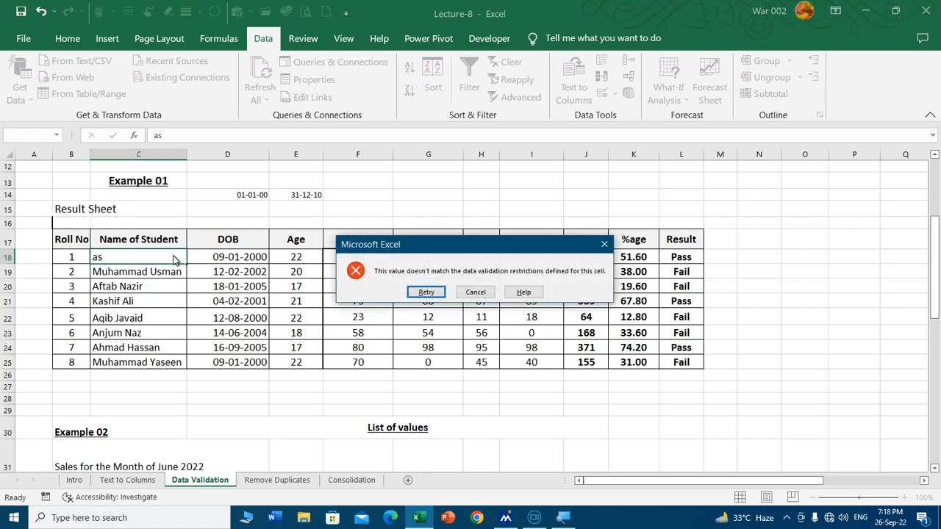
click(475, 292)
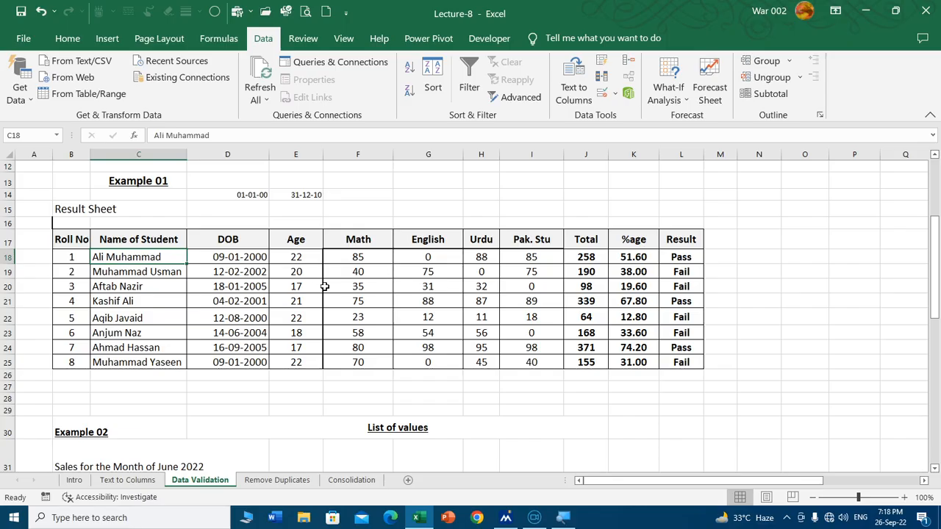
Step: Delete blank rows 11 and 12 between the Qtr 1 and Qtr 2 tables on the Consolidation sheet
click(75, 480)
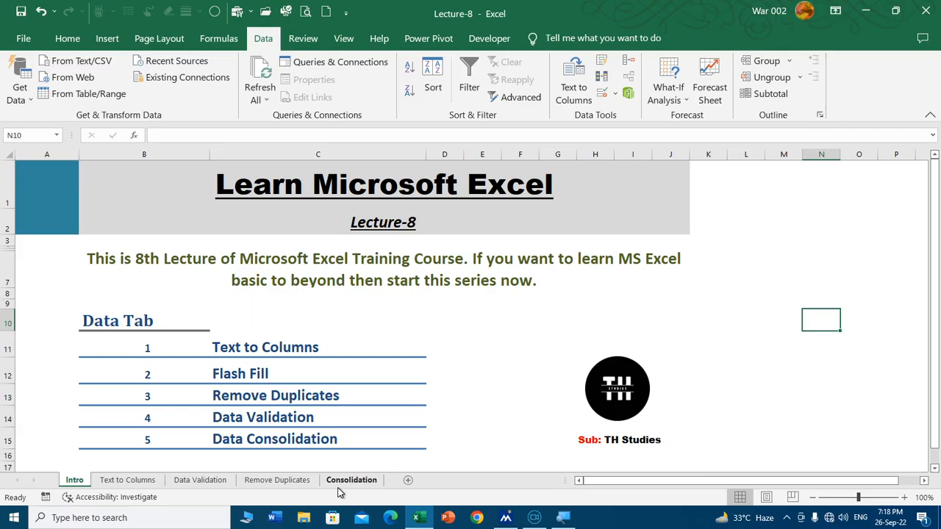
click(339, 481)
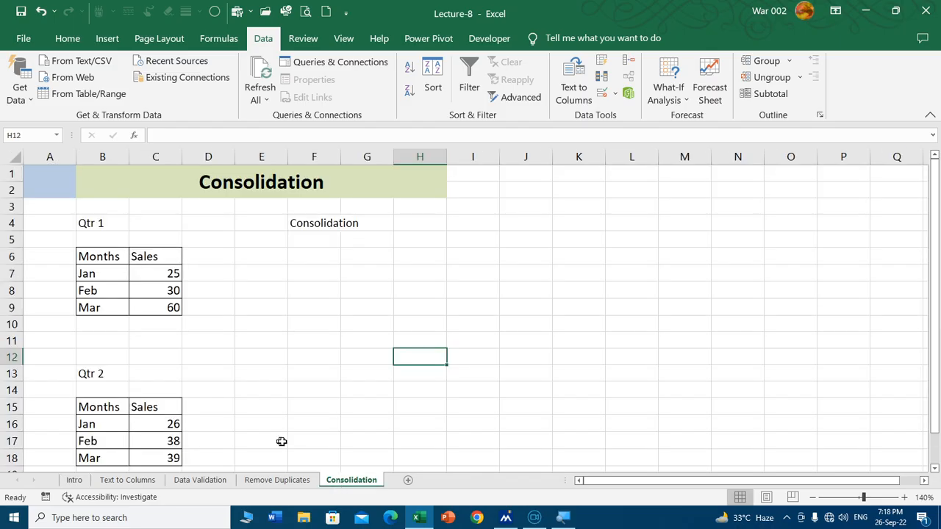
scroll(134, 317, down, 1)
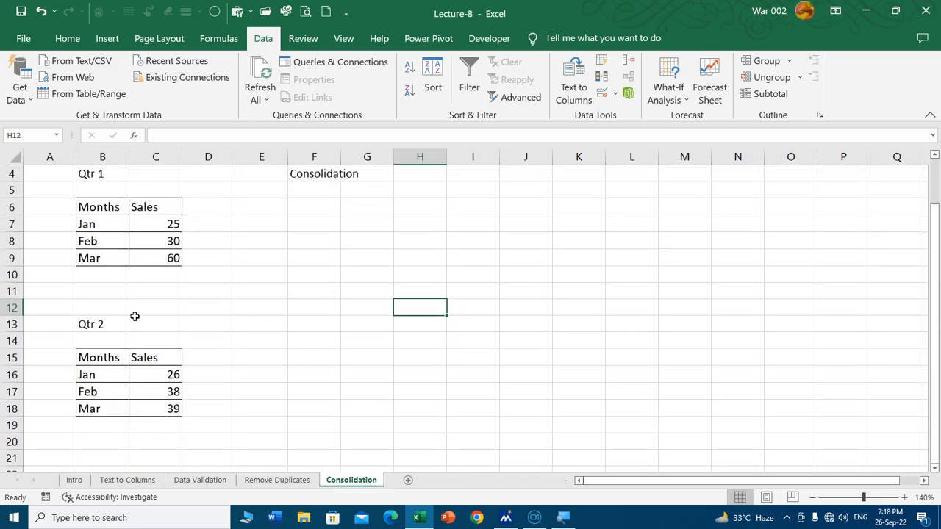
click(11, 291)
key(ctrl+minus)
key(ctrl+minus)
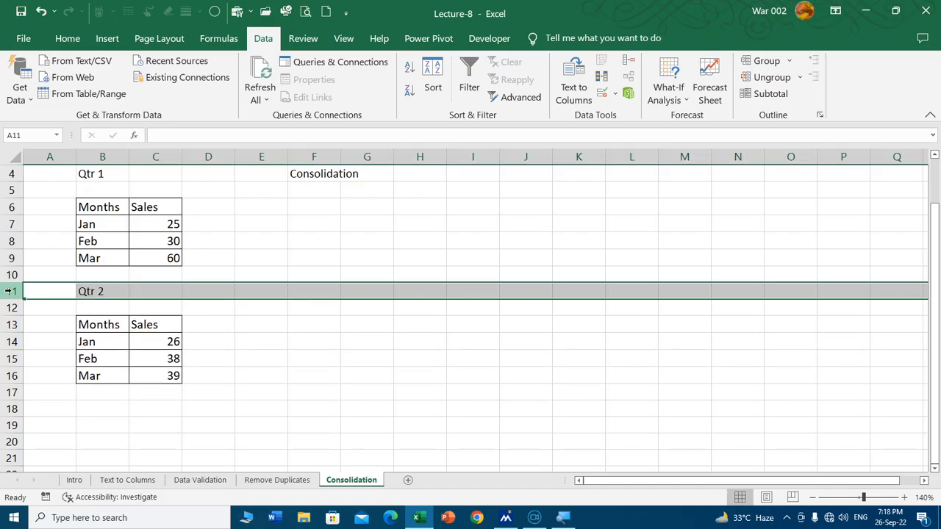
click(304, 258)
scroll(284, 316, up, 1)
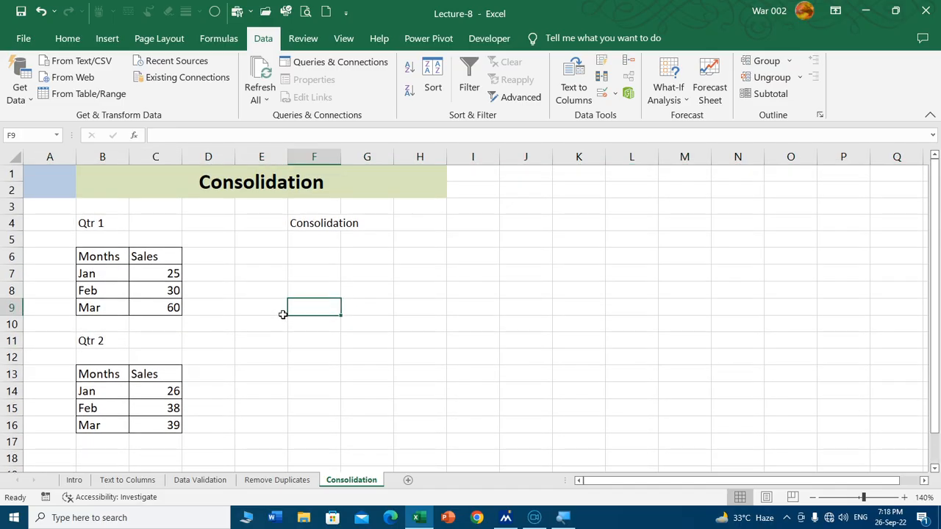
Step: Start a Sum consolidation at cell E6 and add the Qtr 1 table B6:C9 as a reference
click(278, 254)
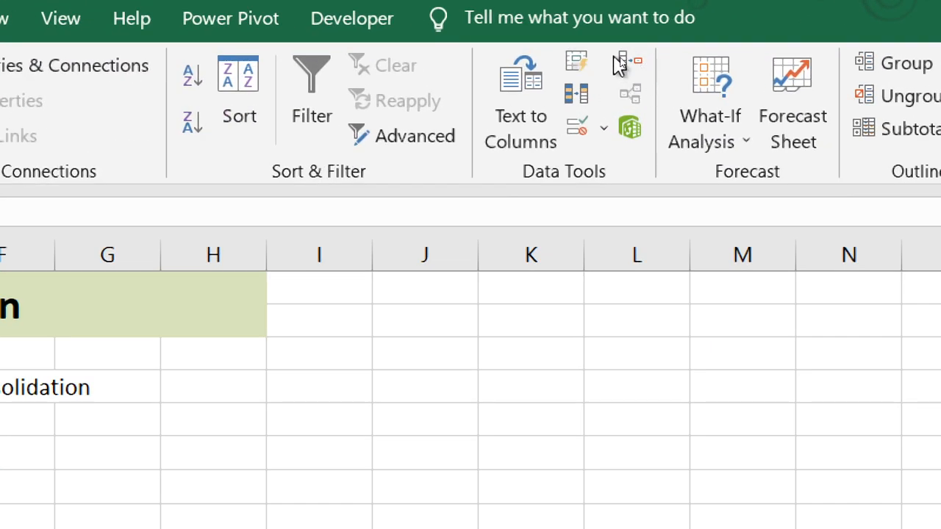
click(630, 64)
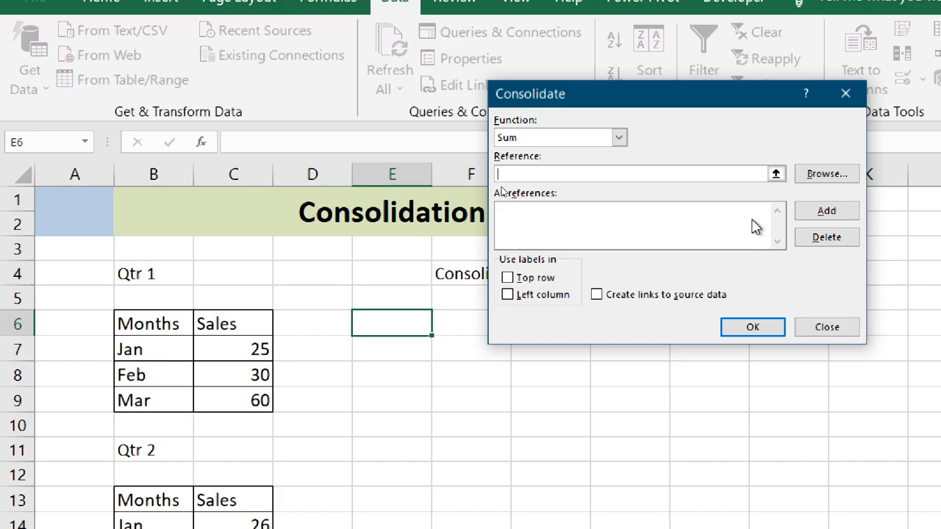
click(776, 173)
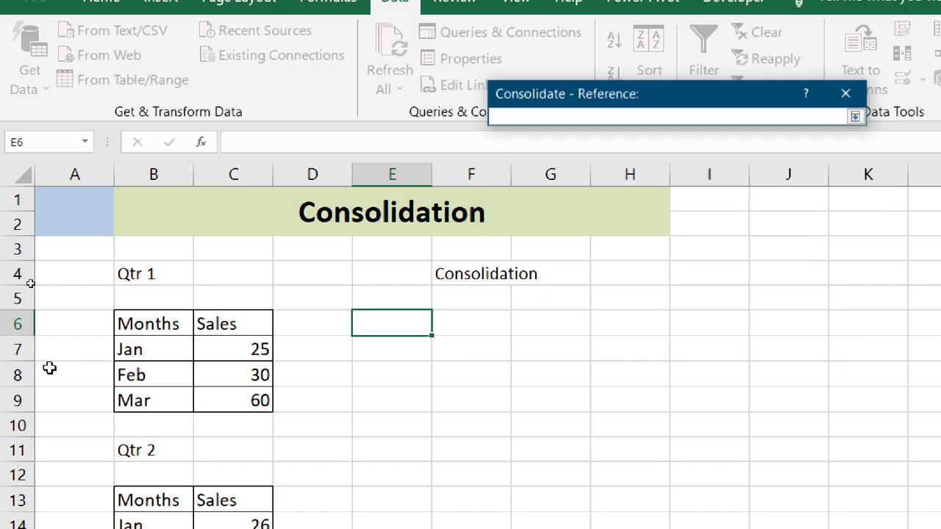
drag(137, 324, 242, 402)
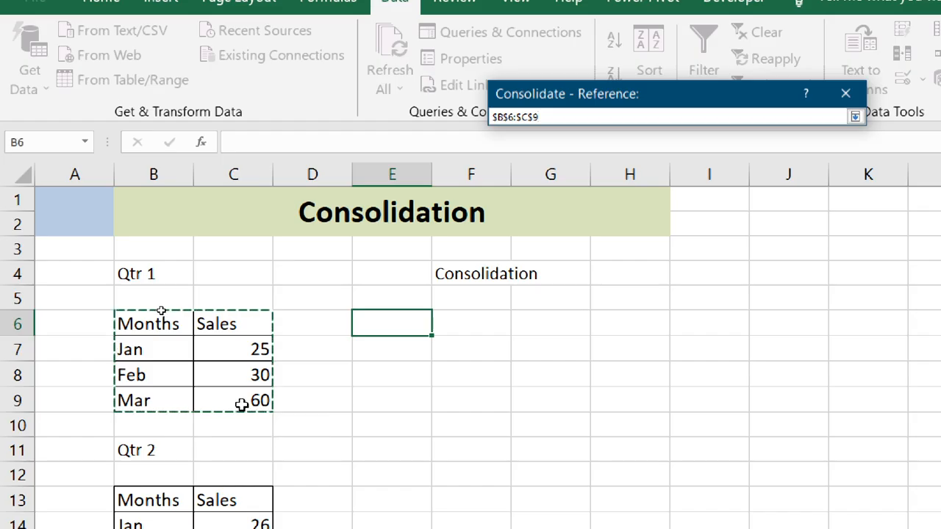
click(855, 117)
click(826, 211)
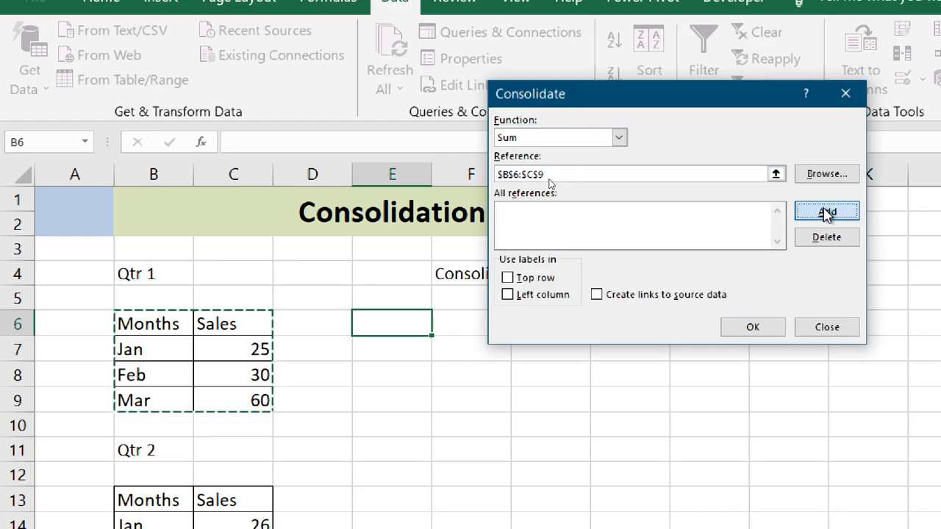
Step: Add the Qtr 2 table B13:C16 to the consolidation references
click(776, 173)
scroll(128, 470, down, 1)
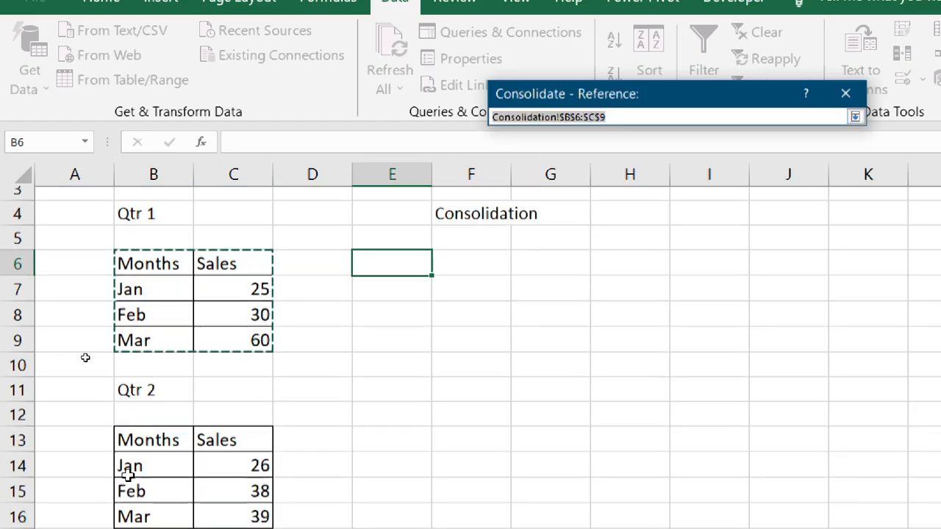
drag(157, 420, 240, 504)
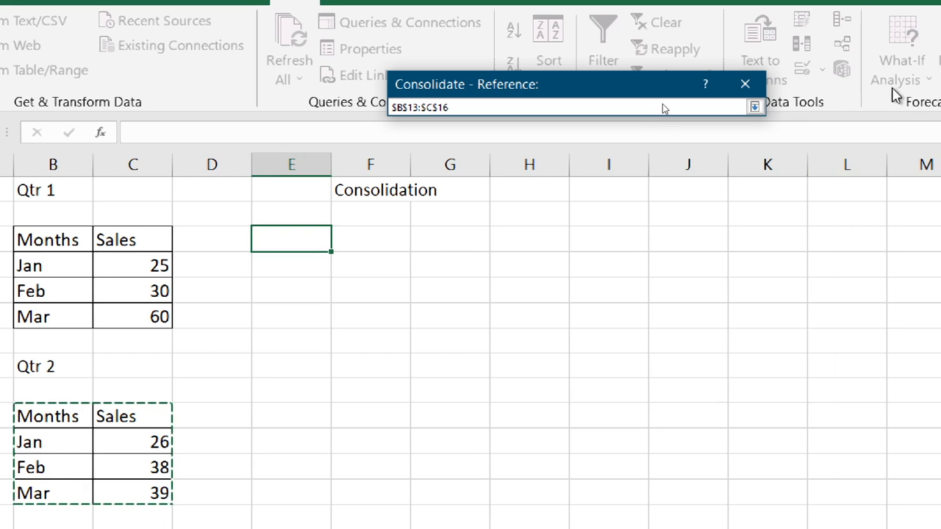
click(855, 109)
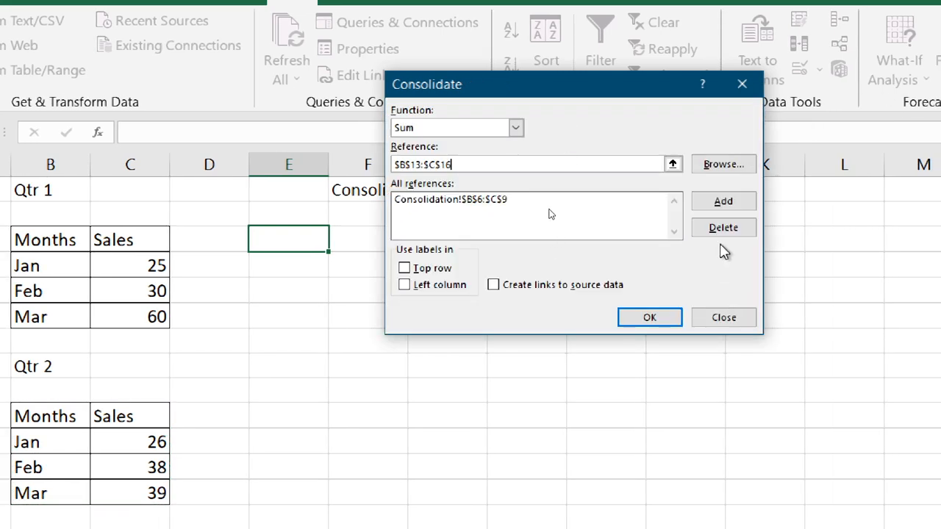
click(716, 204)
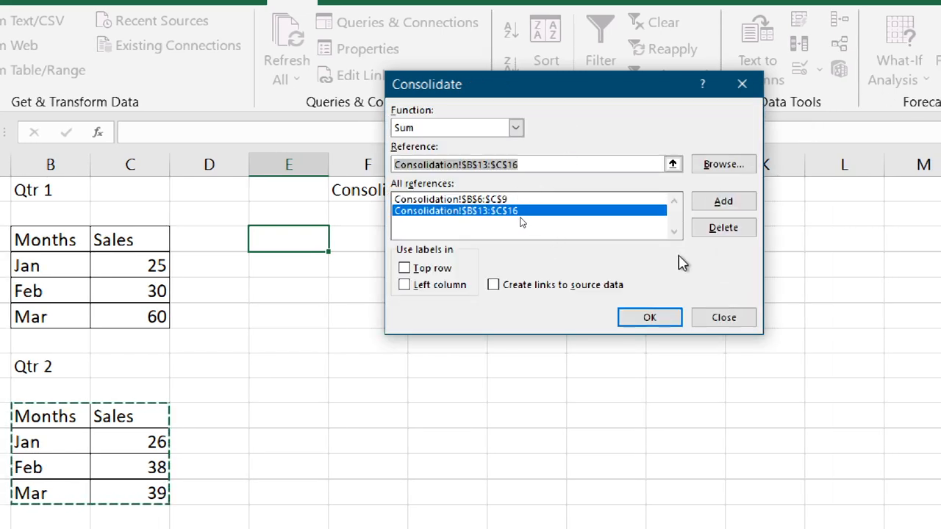
Step: Set the current consolidation reference to the empty range E6:G10 below the Consolidation label
click(673, 165)
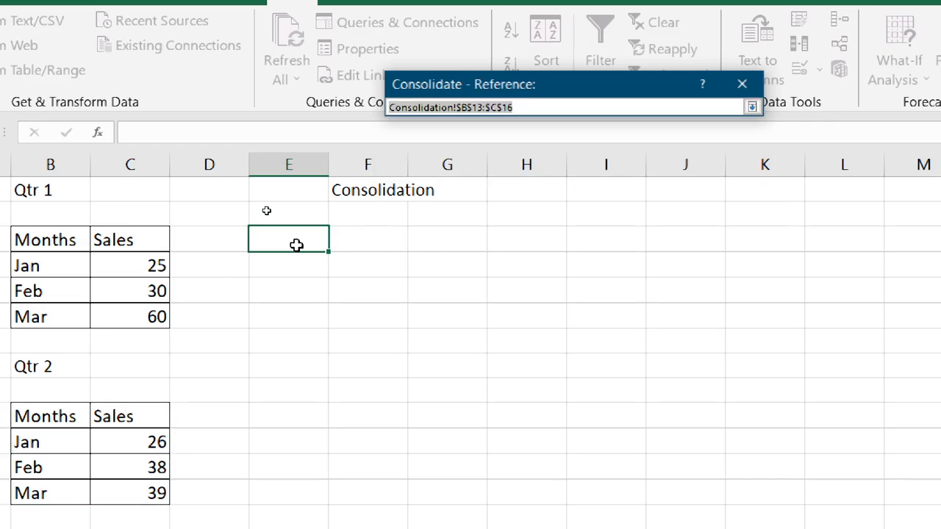
drag(298, 238, 484, 345)
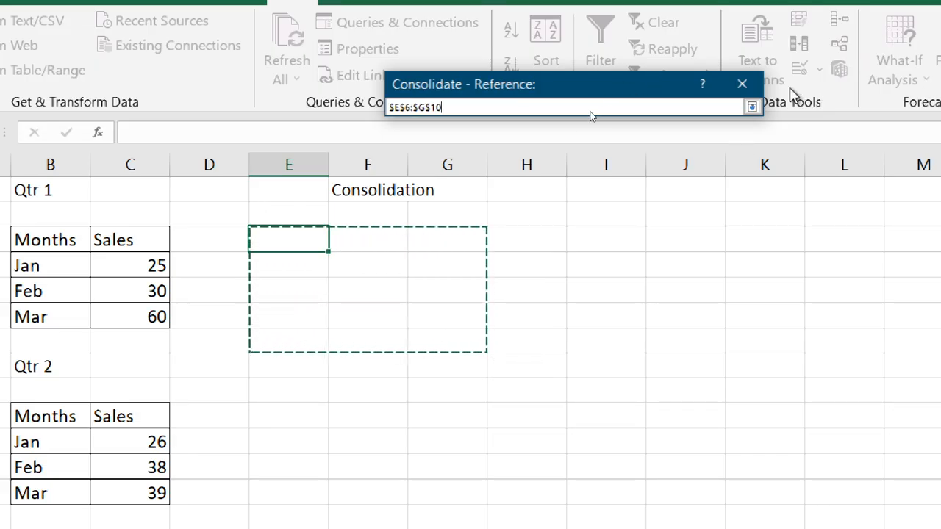
click(752, 108)
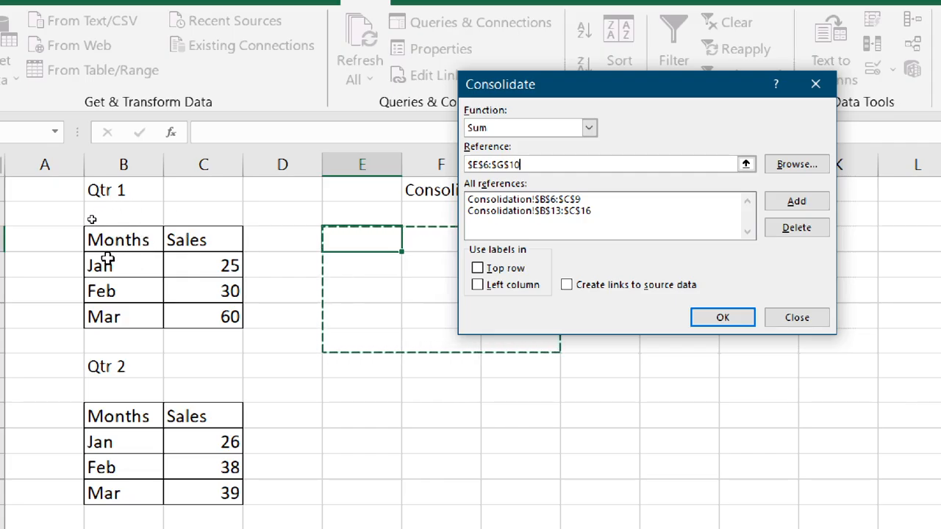
Step: Use labels from the top row and left column, and try to run the consolidation
click(477, 269)
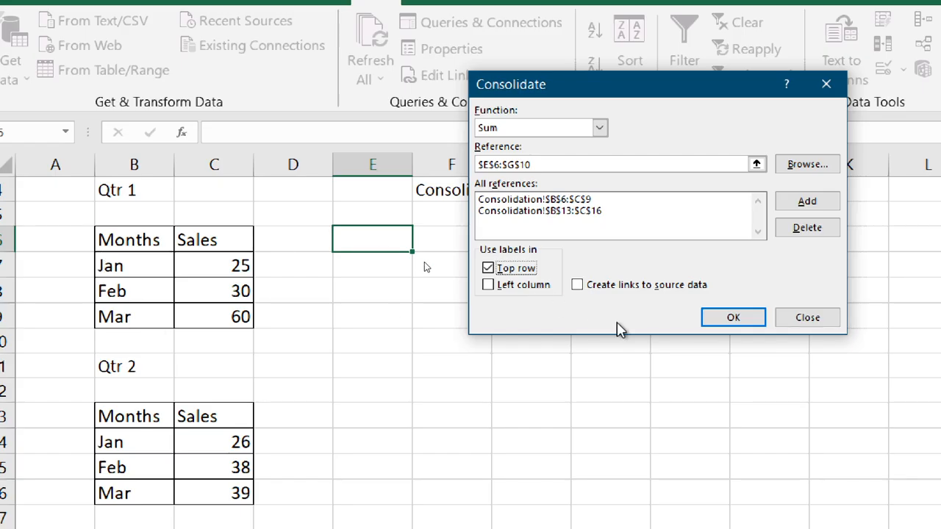
click(488, 285)
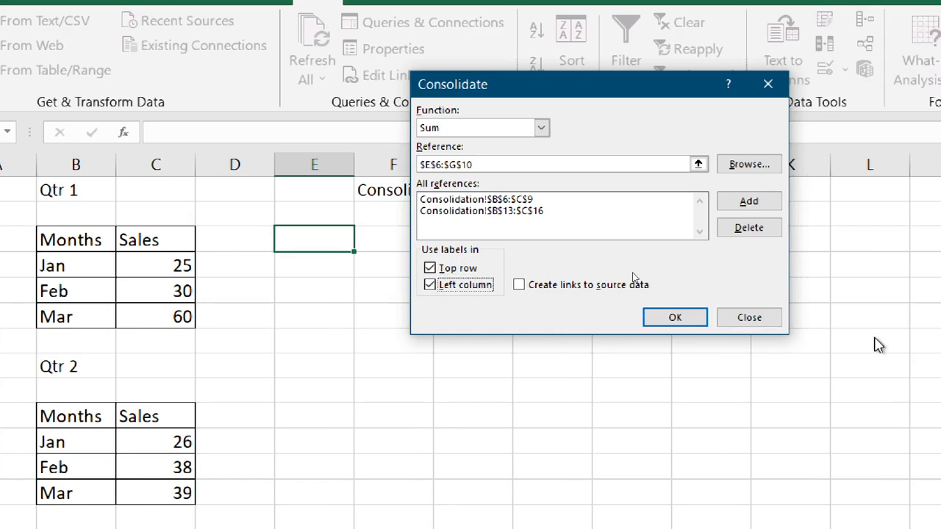
click(663, 316)
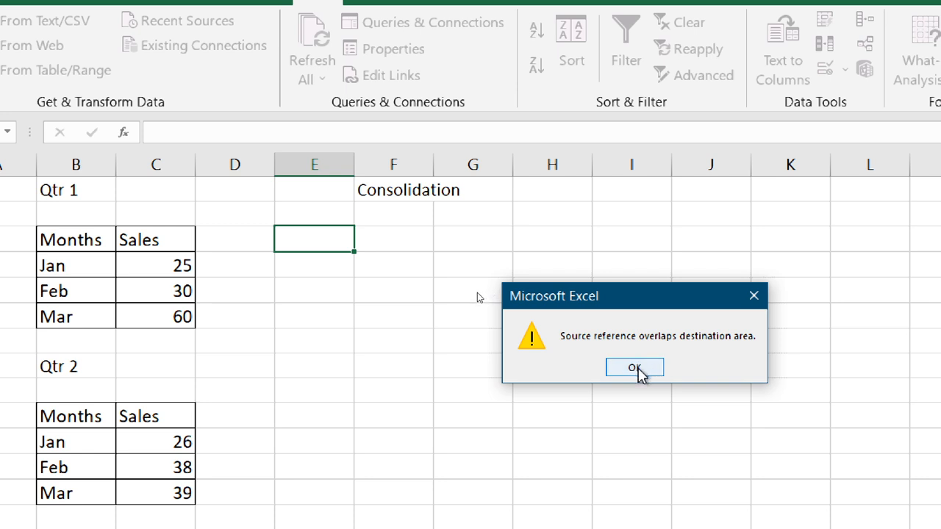
Step: Dismiss the overlap warning for the consolidation references and return to the Consolidation sheet's tables
key(super)
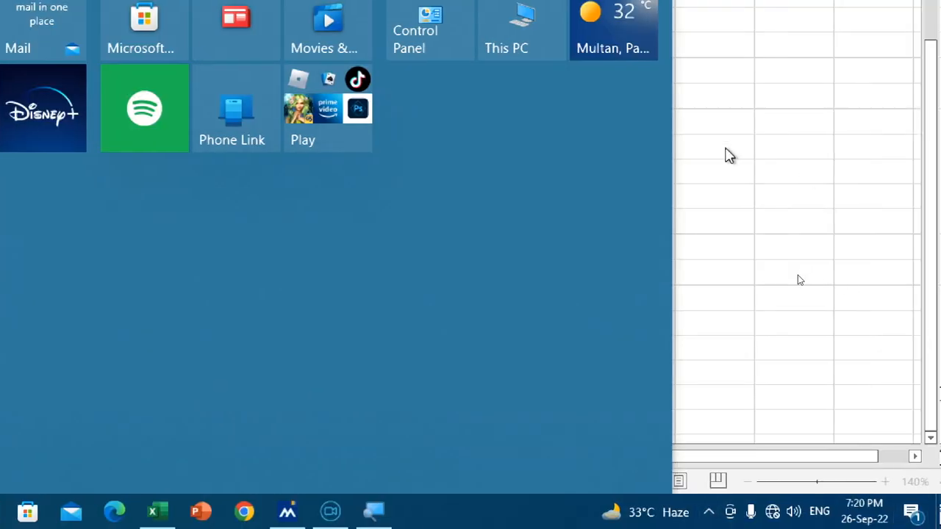
click(726, 149)
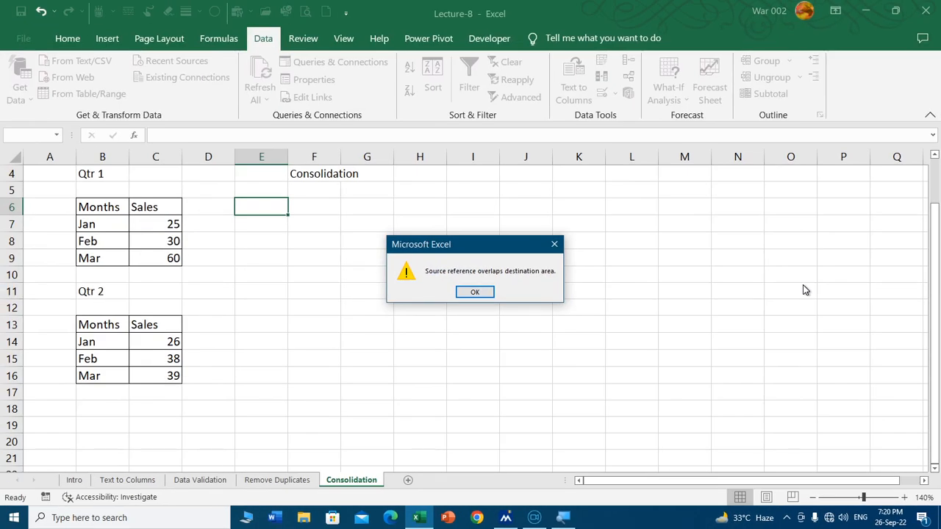
click(485, 293)
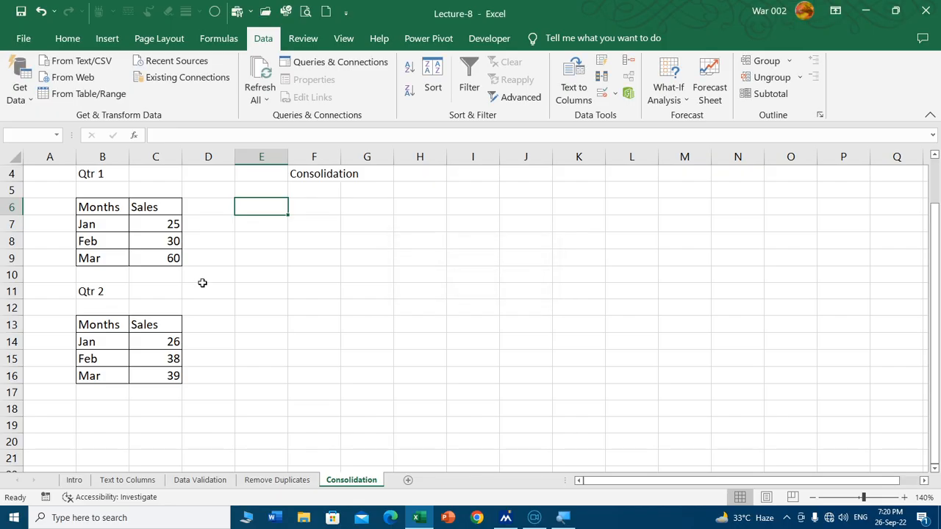
scroll(206, 264, up, 1)
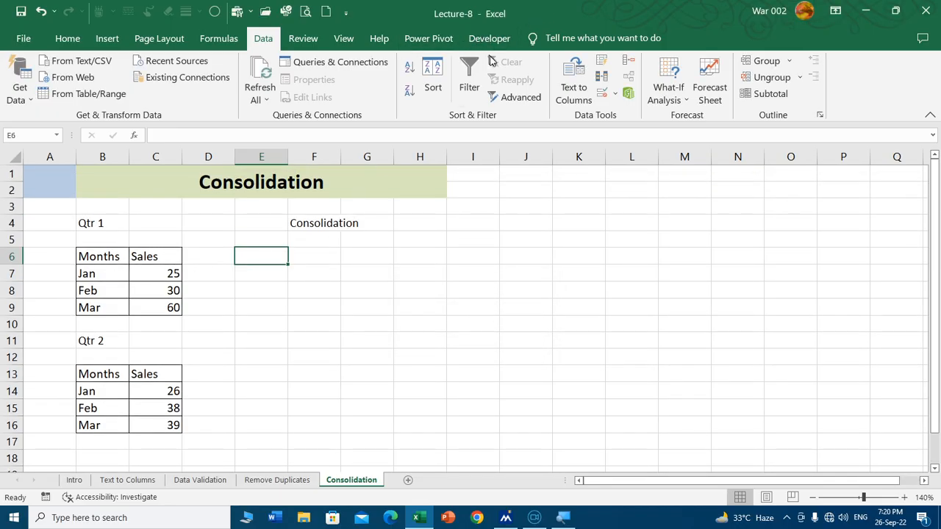
Step: Reopen the Sum consolidation for cell E6 and delete the Qtr 1 reference B6:C9 from its references
click(616, 94)
click(623, 68)
click(626, 64)
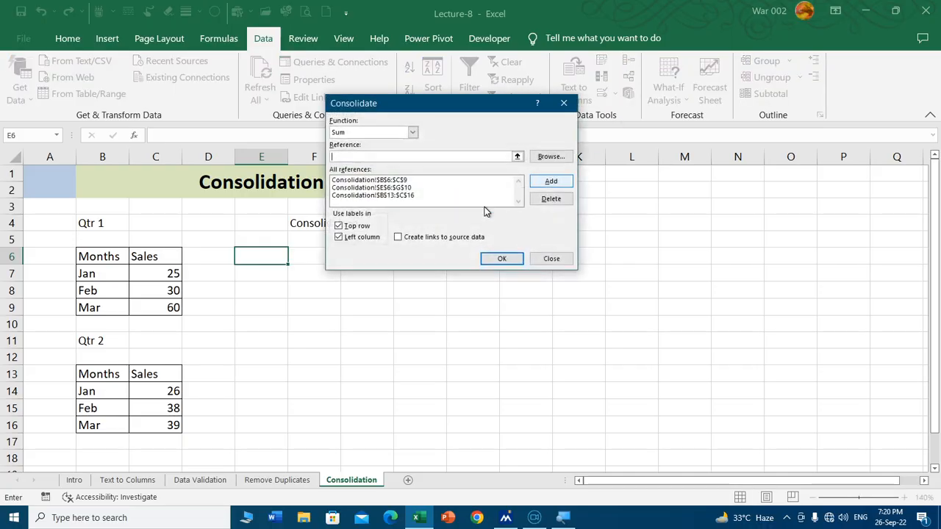
click(404, 181)
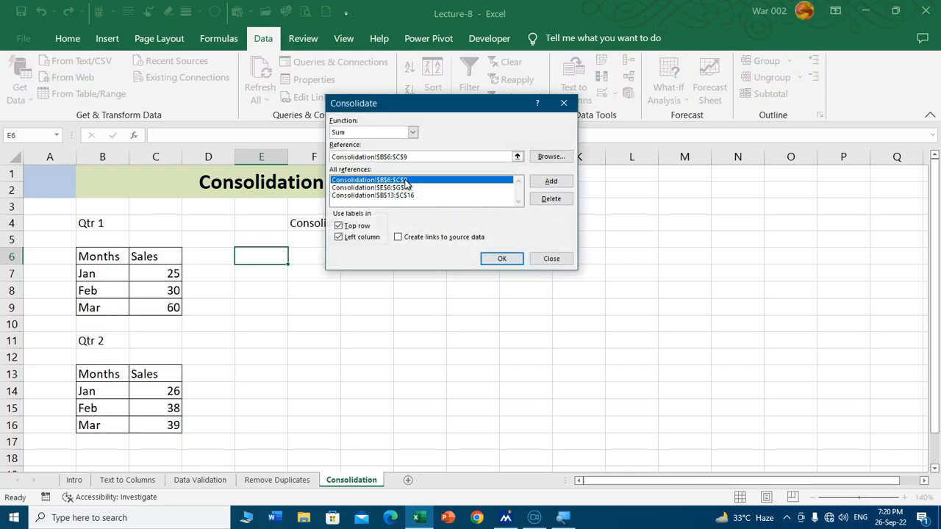
click(547, 199)
click(409, 181)
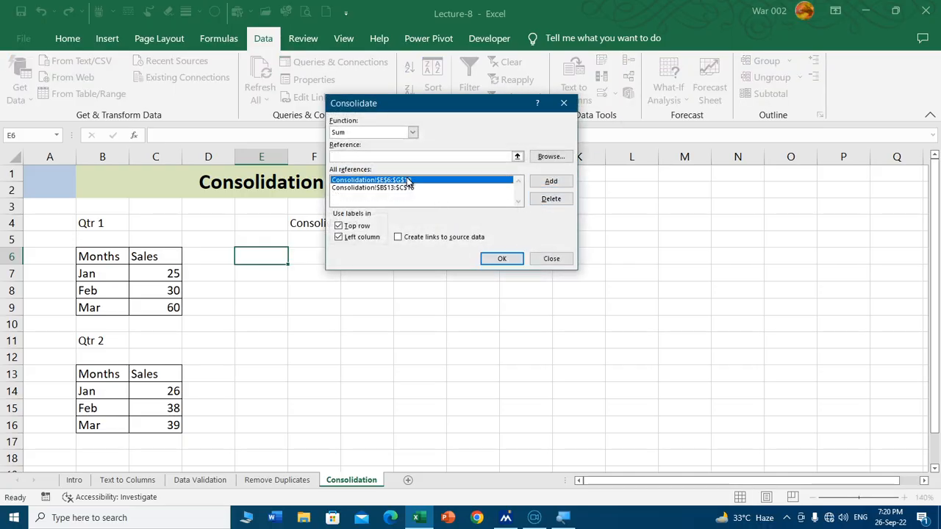
key(Return)
click(477, 290)
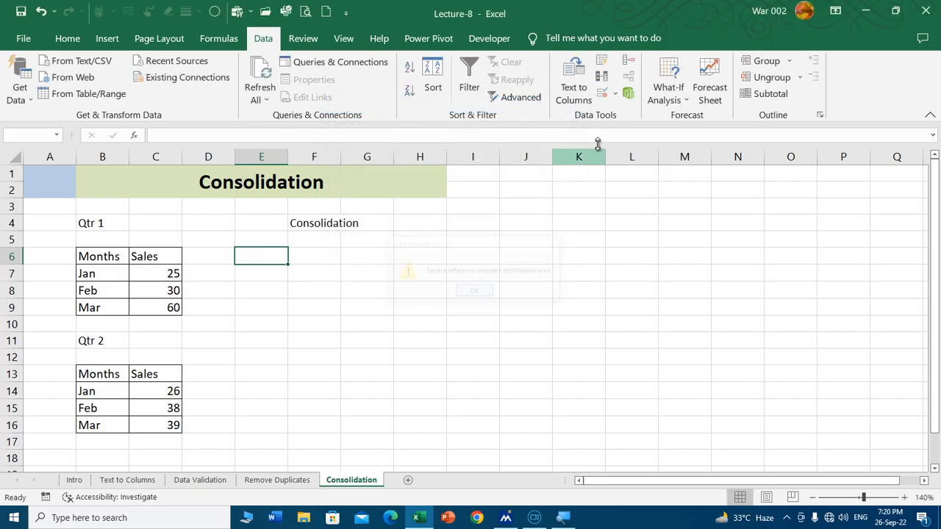
Step: Delete the remaining references E6:G10 and B13:C16 from the consolidation
click(630, 77)
click(410, 180)
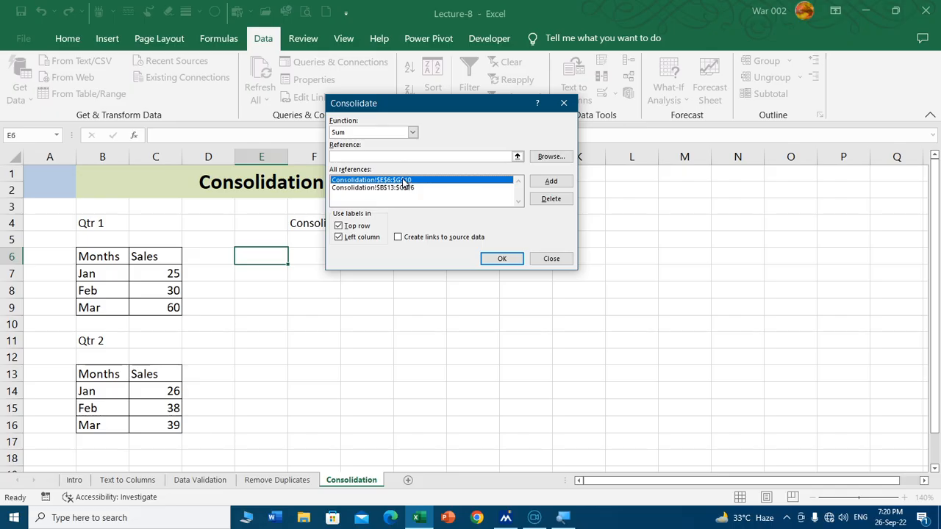
click(555, 199)
click(408, 180)
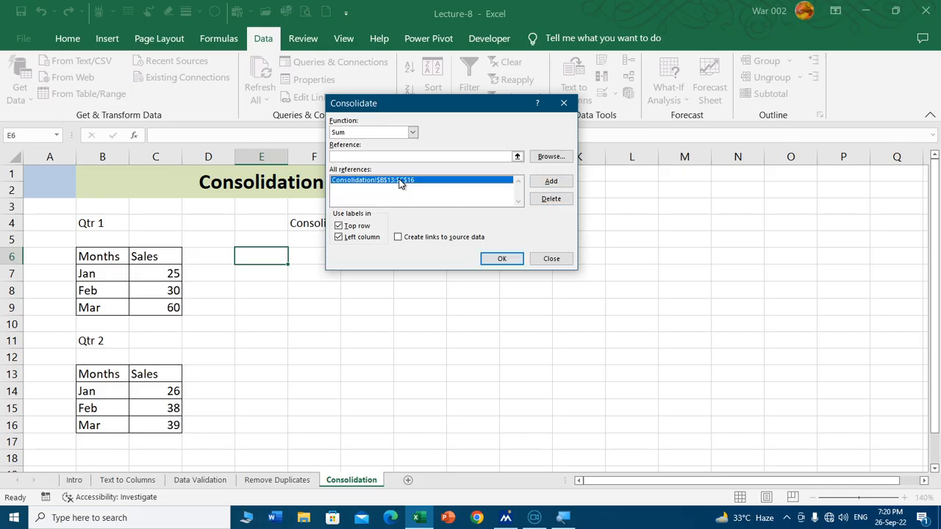
click(551, 198)
Step: Add the Qtr 1 table B6:C9 to the emptied list of consolidation references
click(517, 157)
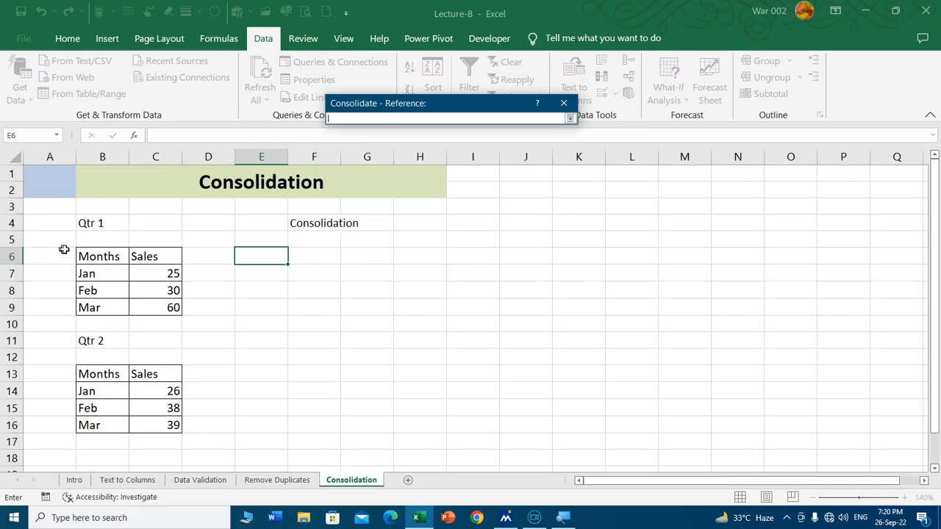
drag(81, 254, 164, 301)
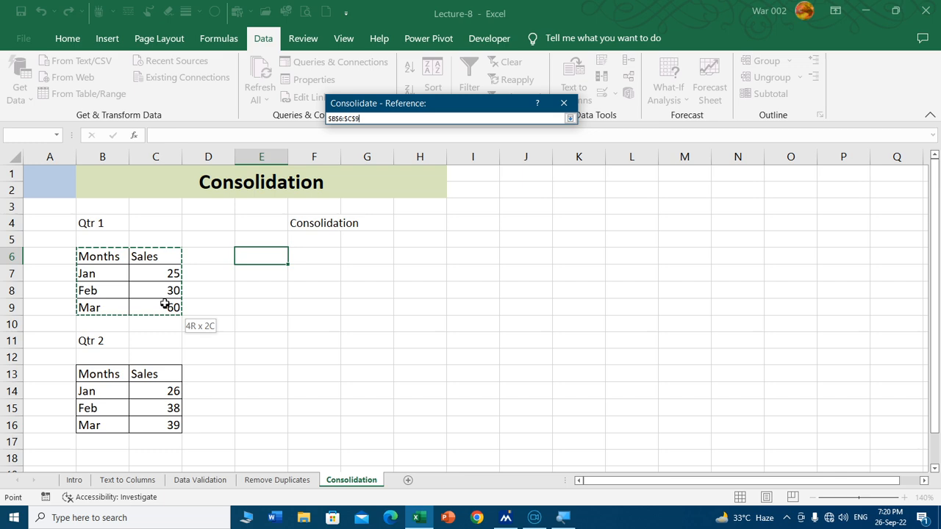
click(570, 118)
click(550, 181)
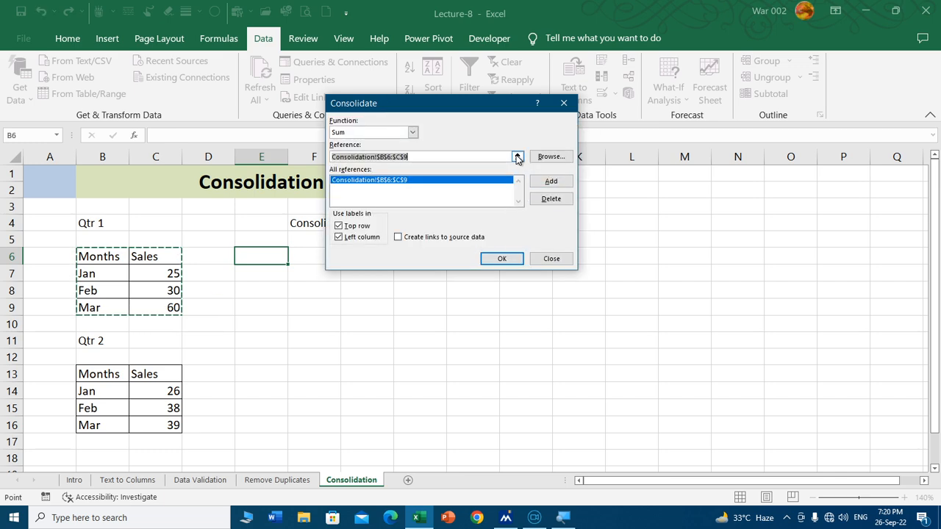
Step: Set the Qtr 2 table B13:C16 as the second consolidation reference
click(517, 156)
drag(120, 374, 168, 419)
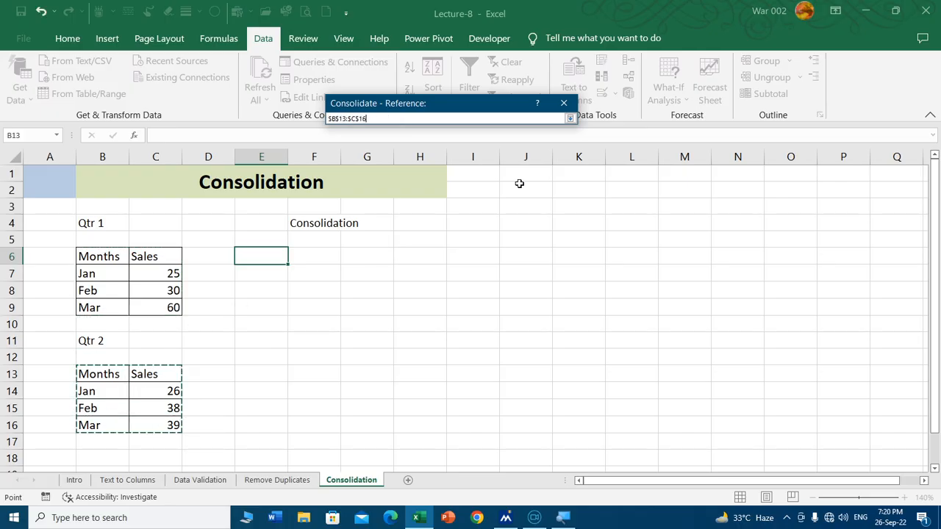
click(570, 119)
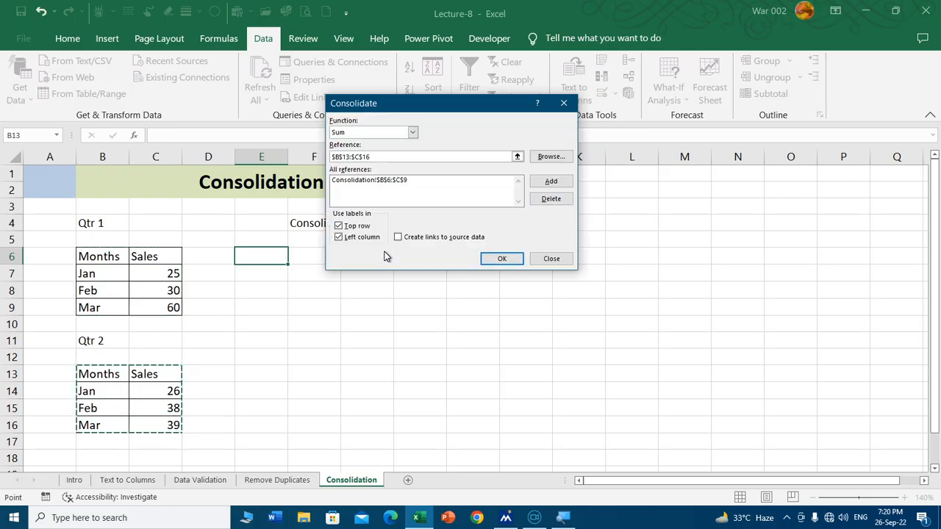
Step: Run the consolidation with labels from the left column only, and undo its result
click(339, 225)
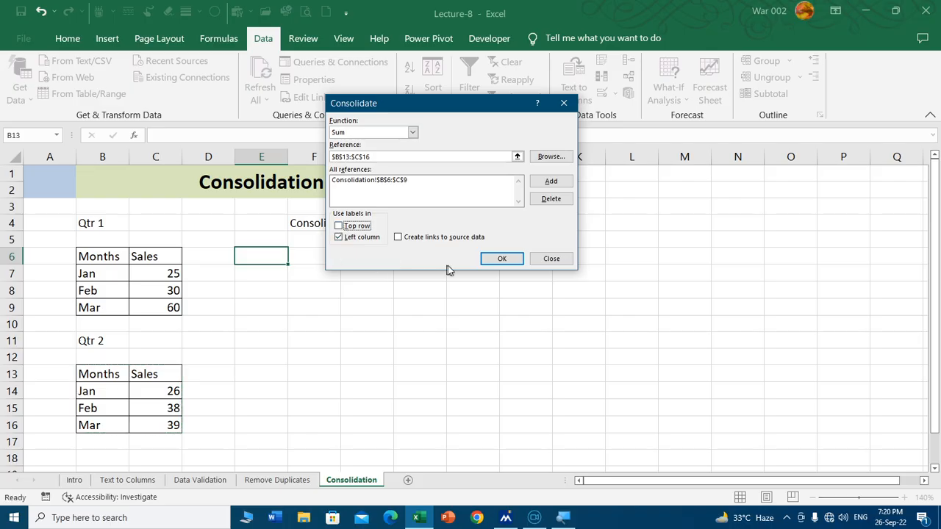
click(499, 259)
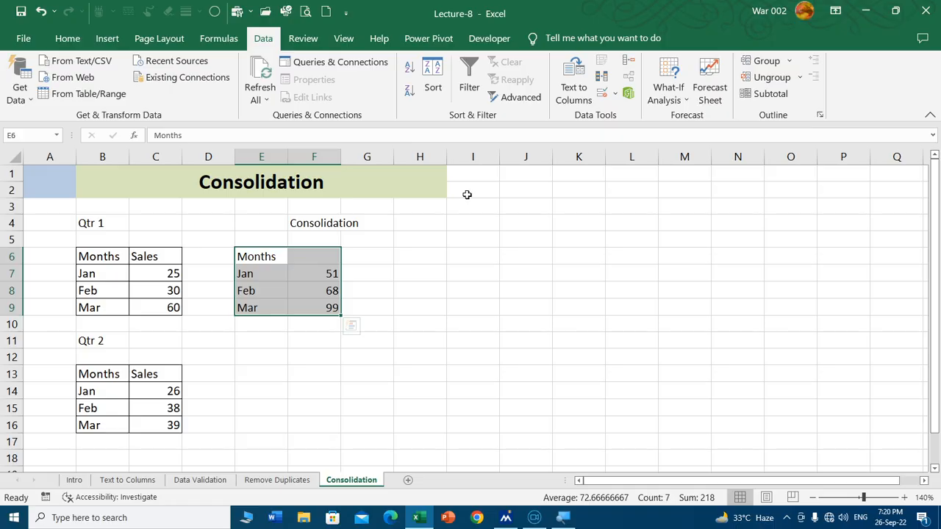
key(ctrl+z)
Step: Consolidate both tables at cell E6 with Sum, using labels from the top row and the left column
click(629, 62)
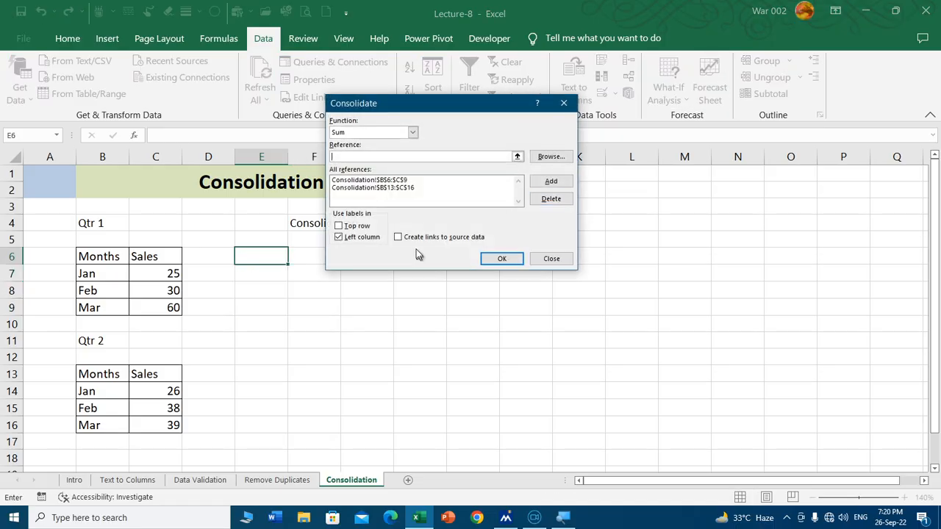
click(339, 227)
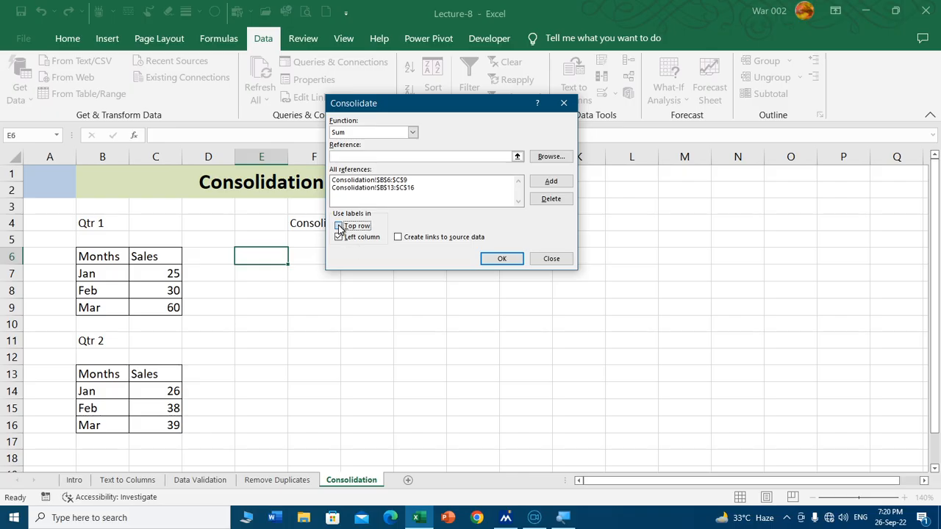
click(501, 259)
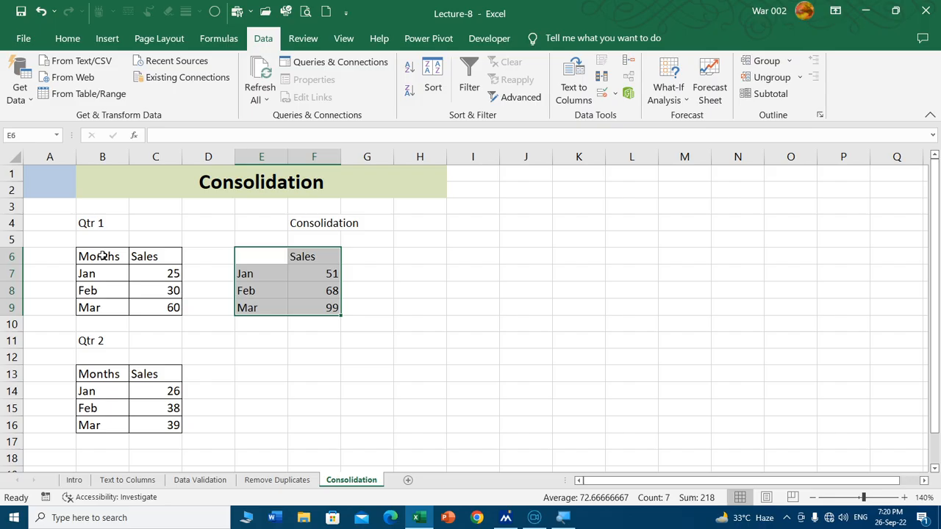
Step: Enter the header "Month" in the empty cell E6 of the consolidated table
click(255, 257)
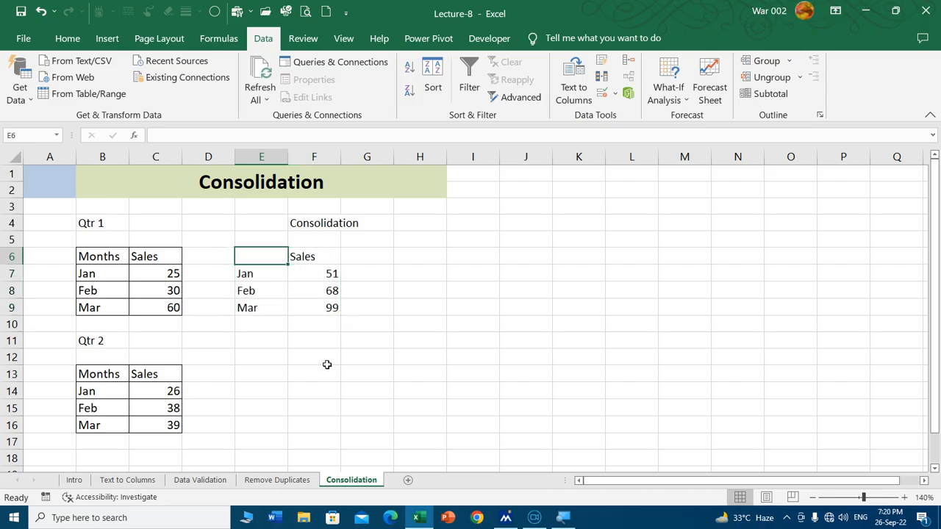
text(Month)
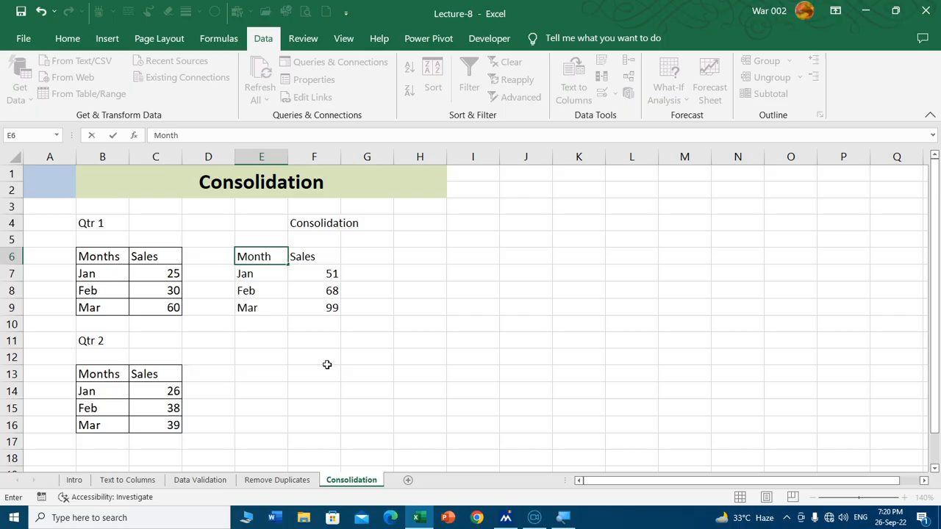
key(Return)
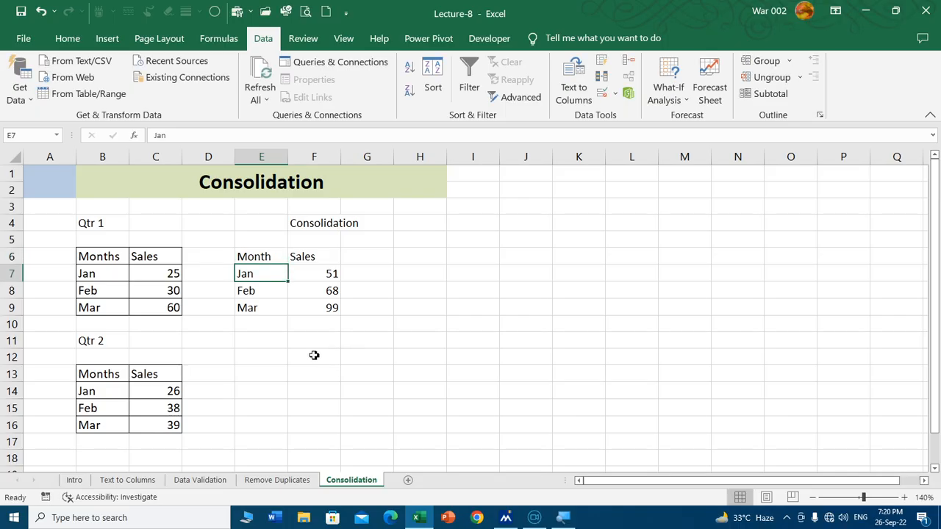
Step: Check the consolidated Jan and Feb sales against the sums of the matching Qtr 1 and Qtr 2 cells
click(166, 272)
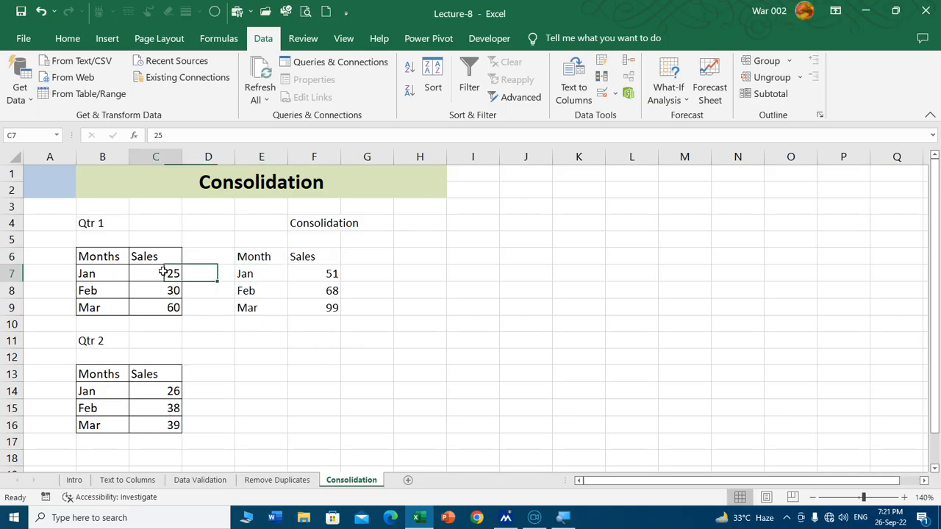
ctrl+click(156, 392)
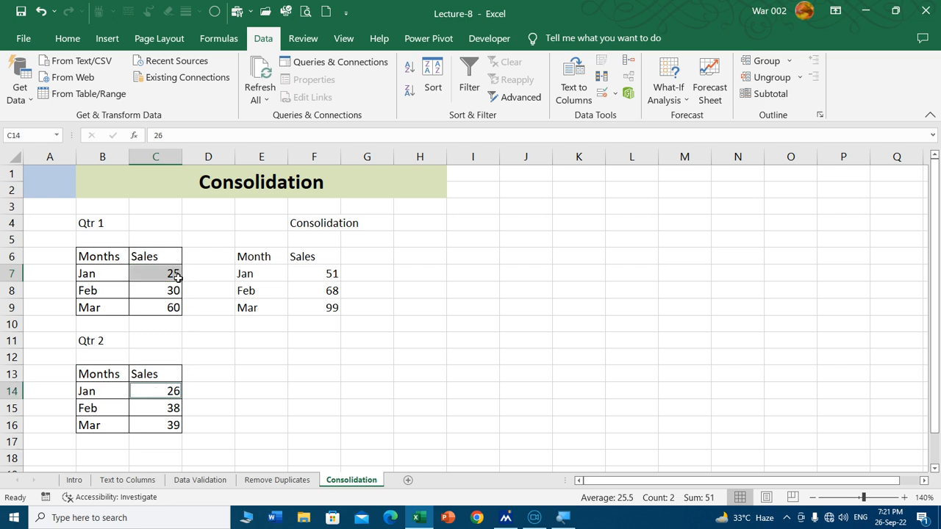
click(328, 275)
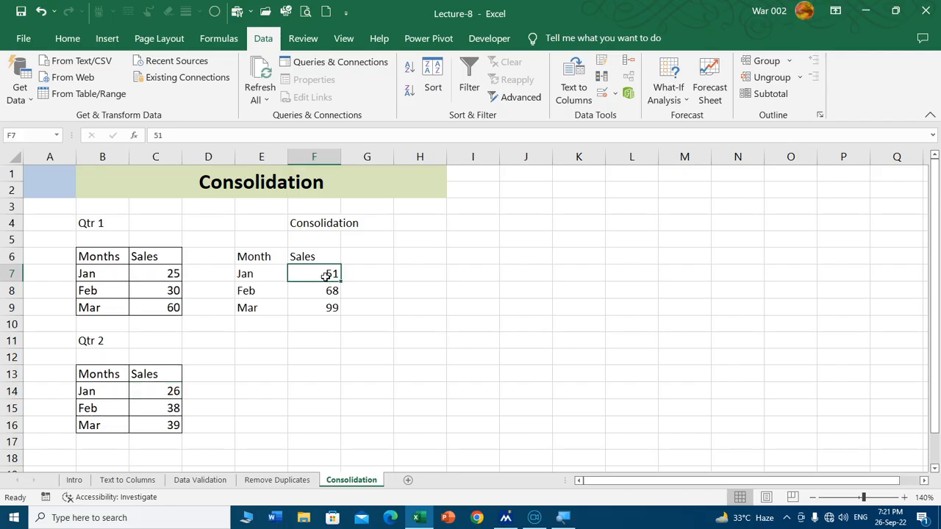
click(162, 291)
ctrl+click(167, 408)
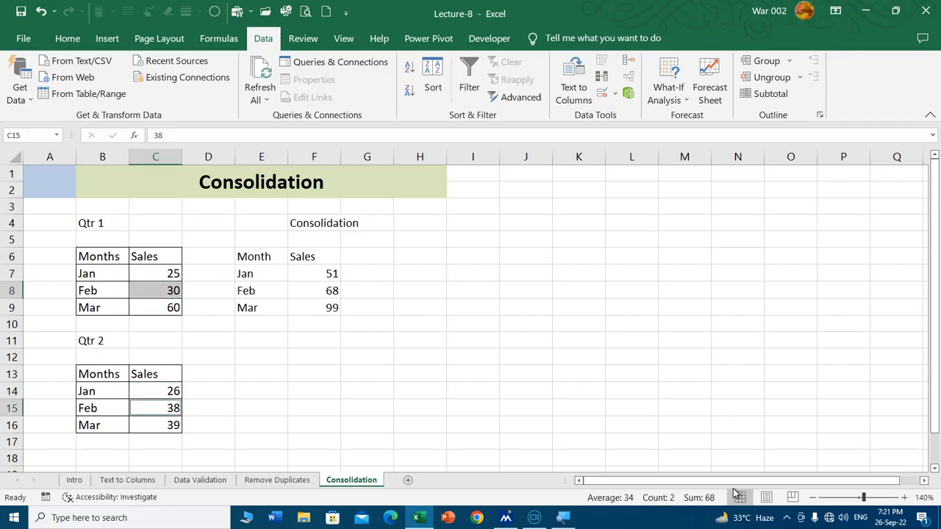
click(315, 375)
Step: Apply all borders to the consolidated table E6:F9
drag(253, 257, 318, 307)
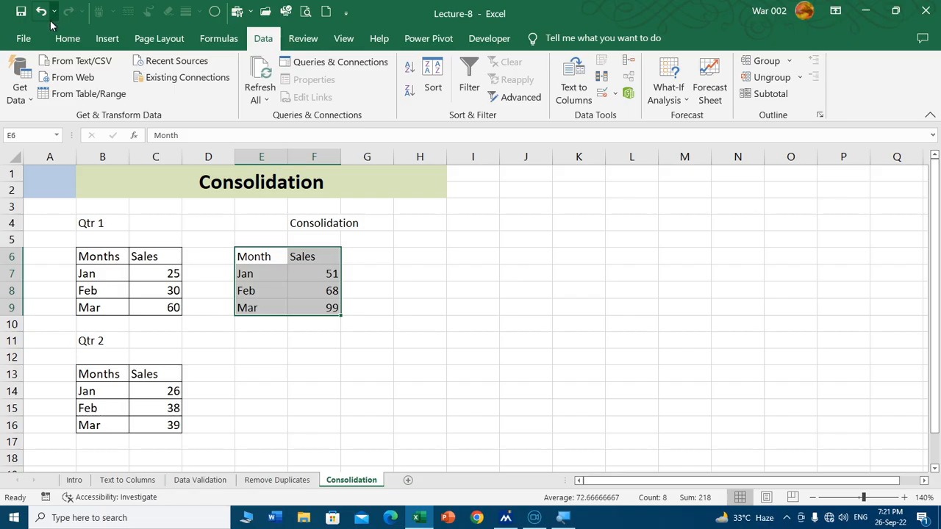
click(67, 38)
click(159, 90)
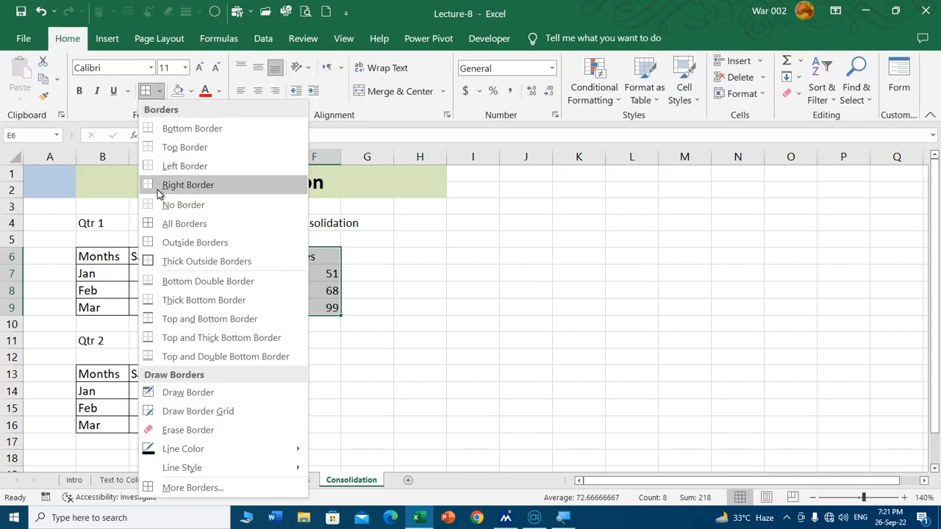
click(149, 230)
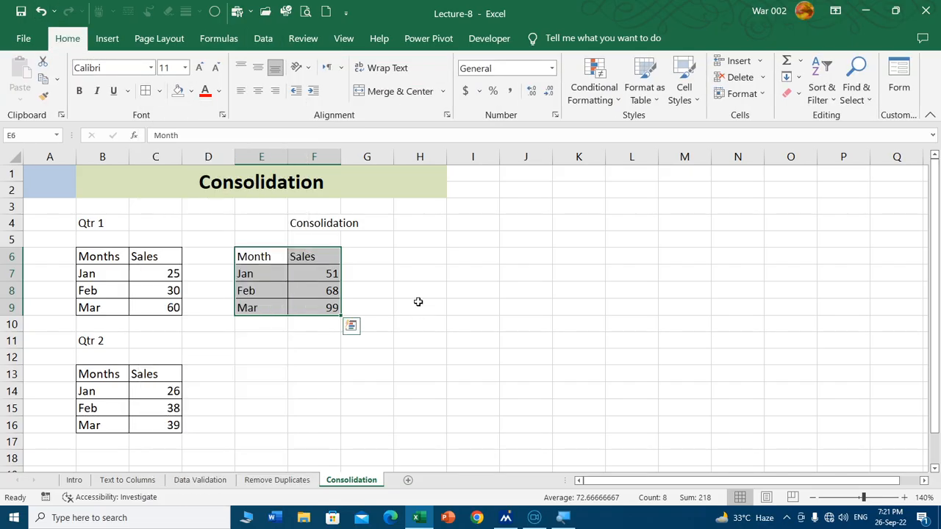
click(418, 314)
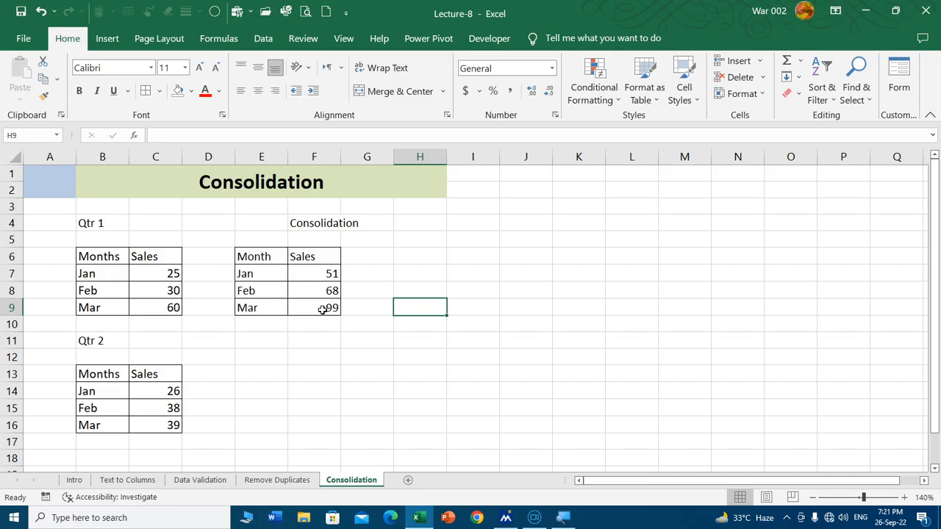
Step: Switch to the Intro sheet and display the data commands for reviewing the lecture topics
click(81, 481)
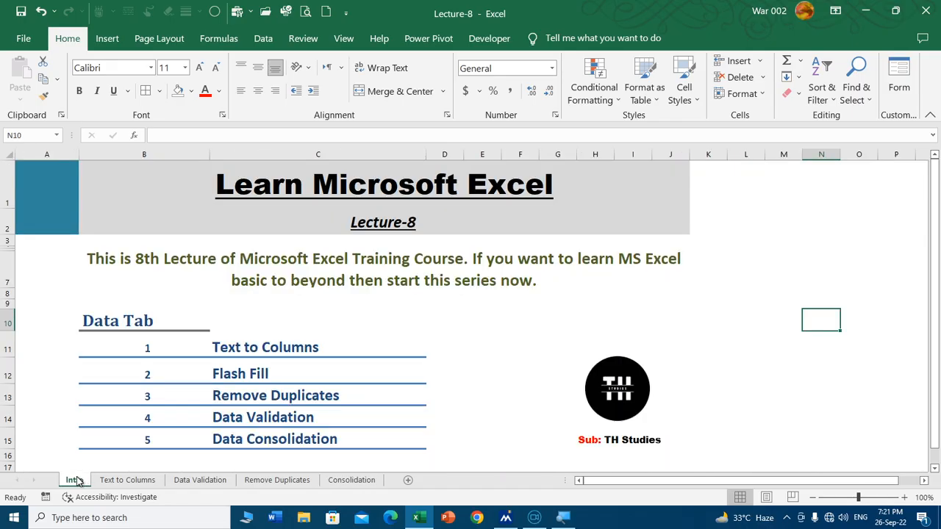
click(263, 40)
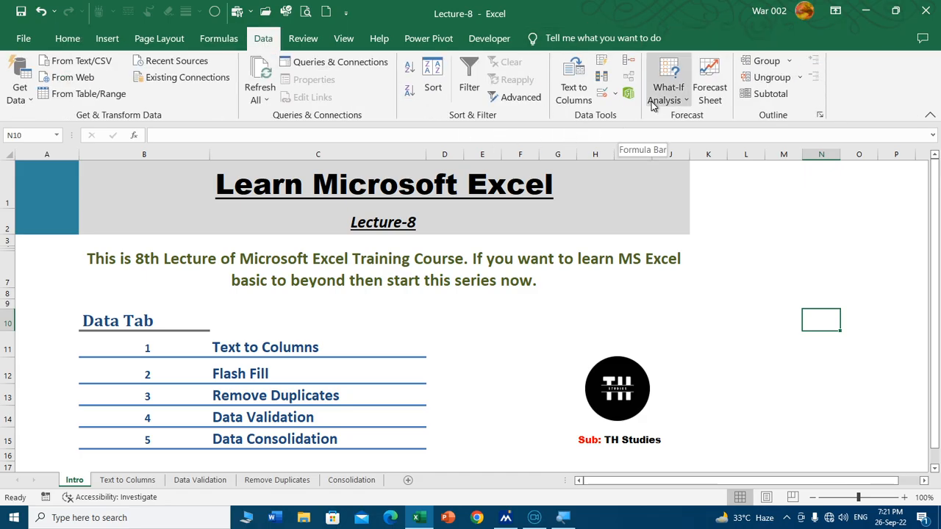